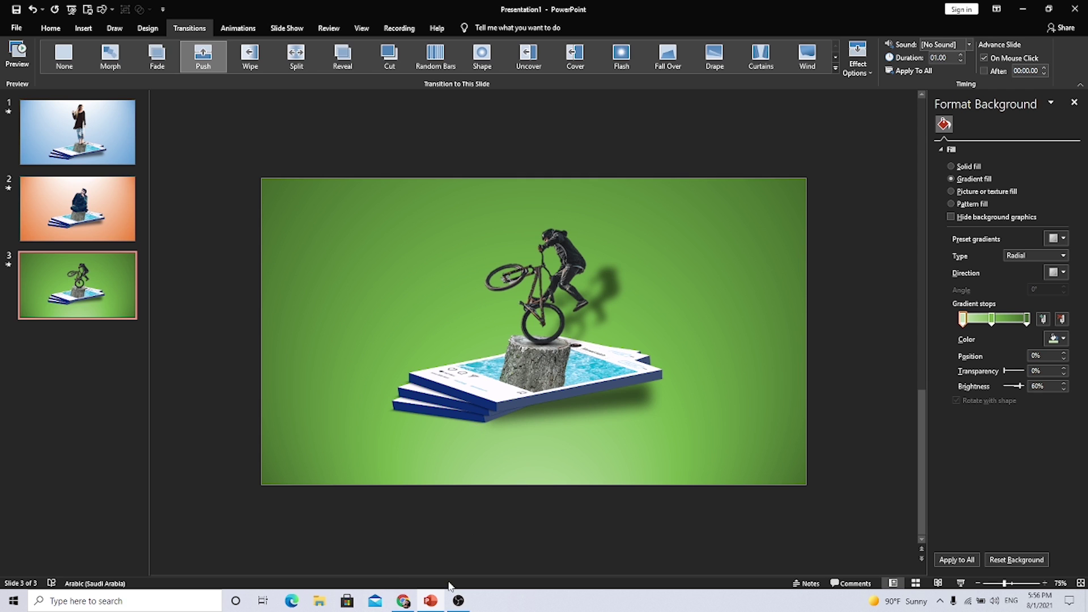
Leave the finished BMX rider mockup and switch to Chrome with the gathered resources.
{"action": "left_click", "coordinate": [403, 601]}
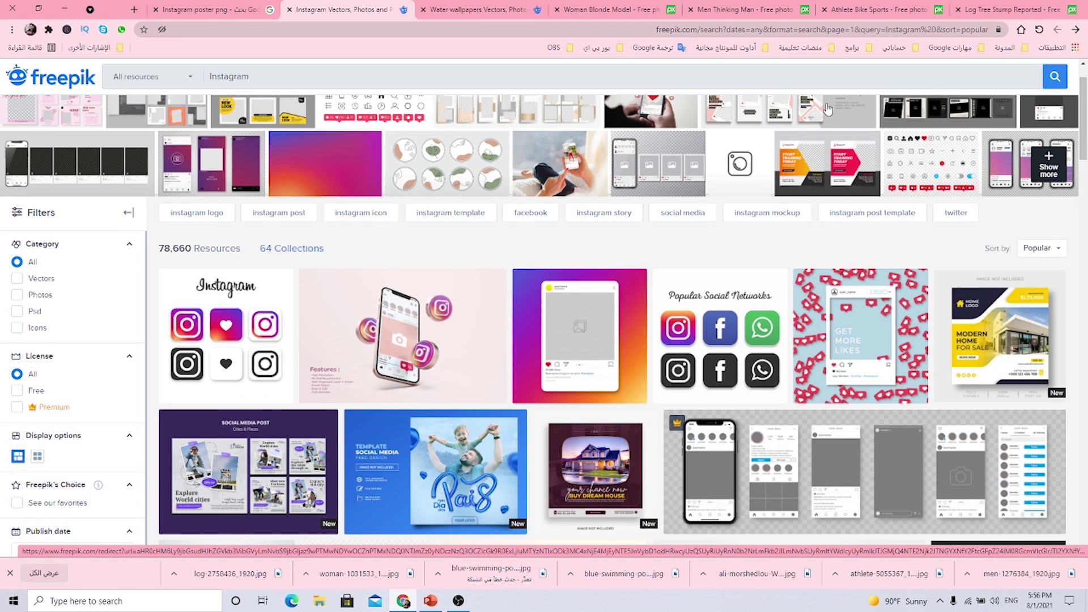
{"action": "left_click", "coordinate": [1040, 13]}
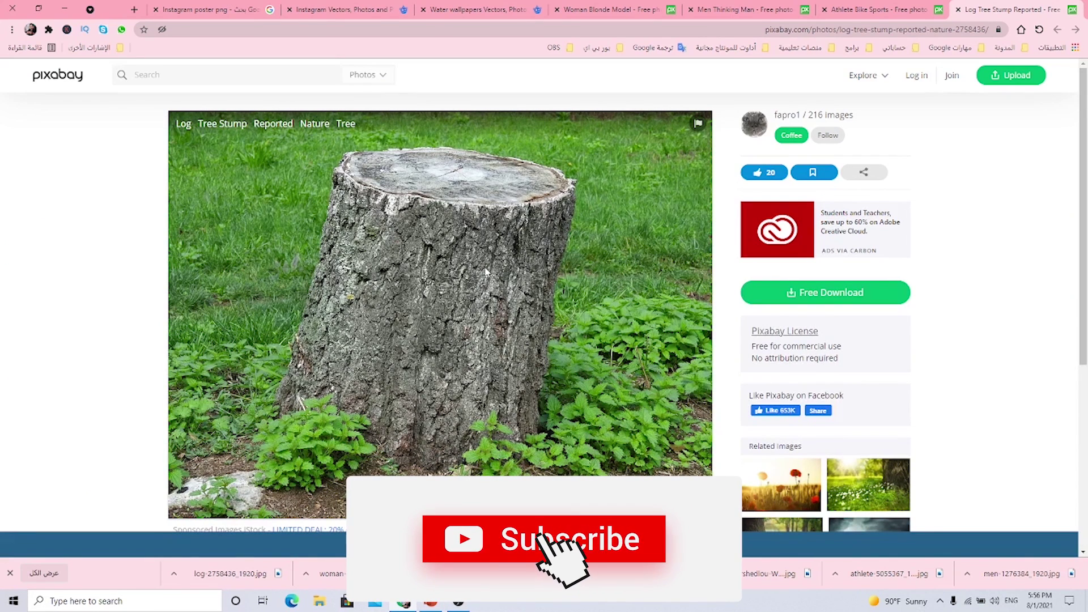
{"action": "left_click", "coordinate": [930, 17]}
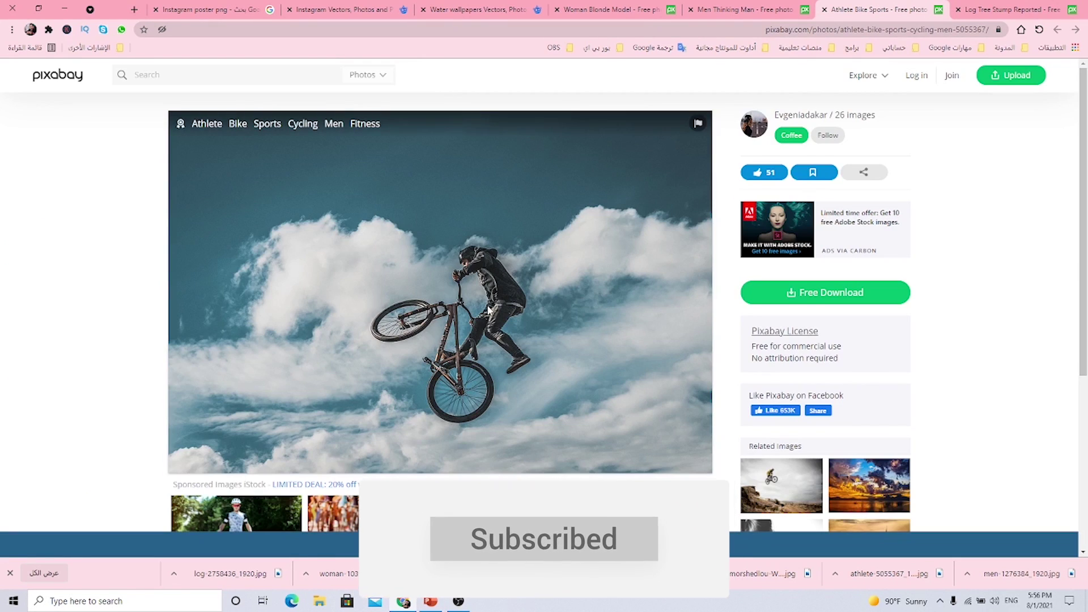
{"action": "left_click", "coordinate": [773, 11]}
{"action": "mouse_move", "coordinate": [440, 259]}
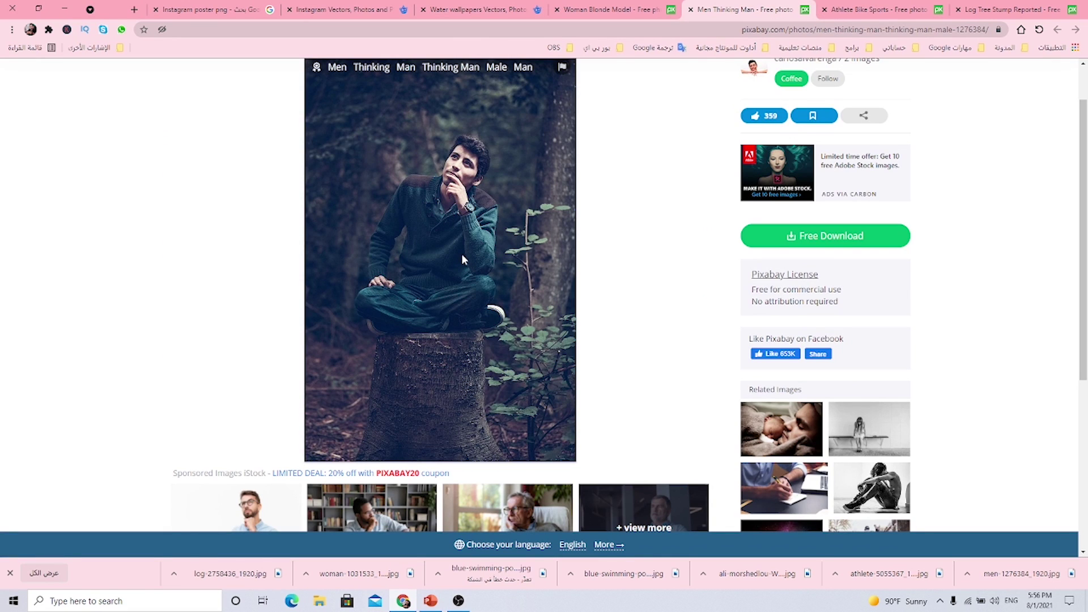
{"action": "key", "text": "ctrl+Tab"}
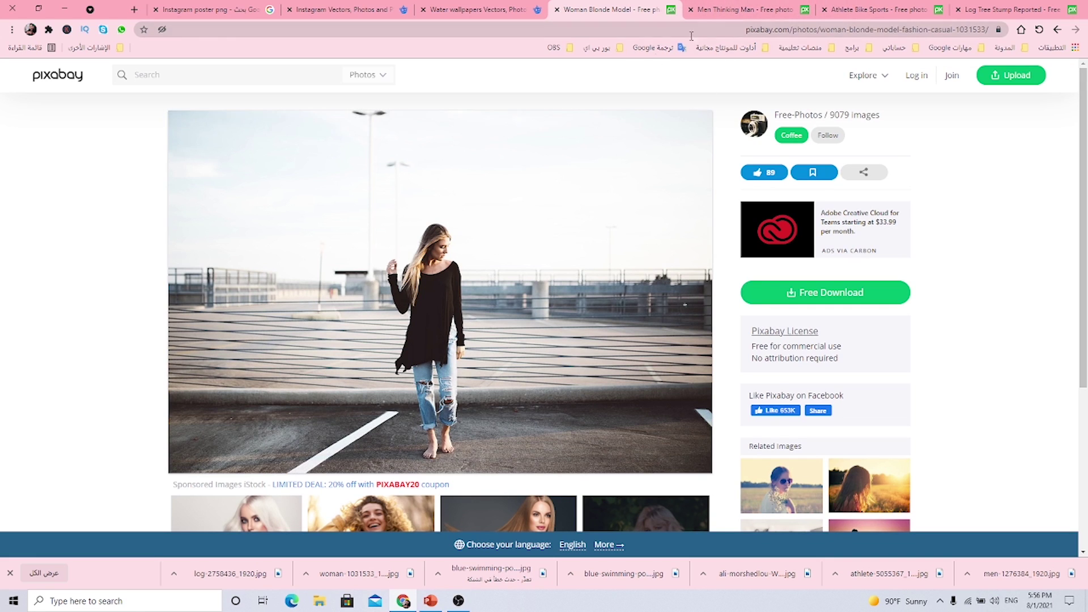
{"action": "left_click", "coordinate": [742, 10]}
{"action": "left_click", "coordinate": [870, 10]}
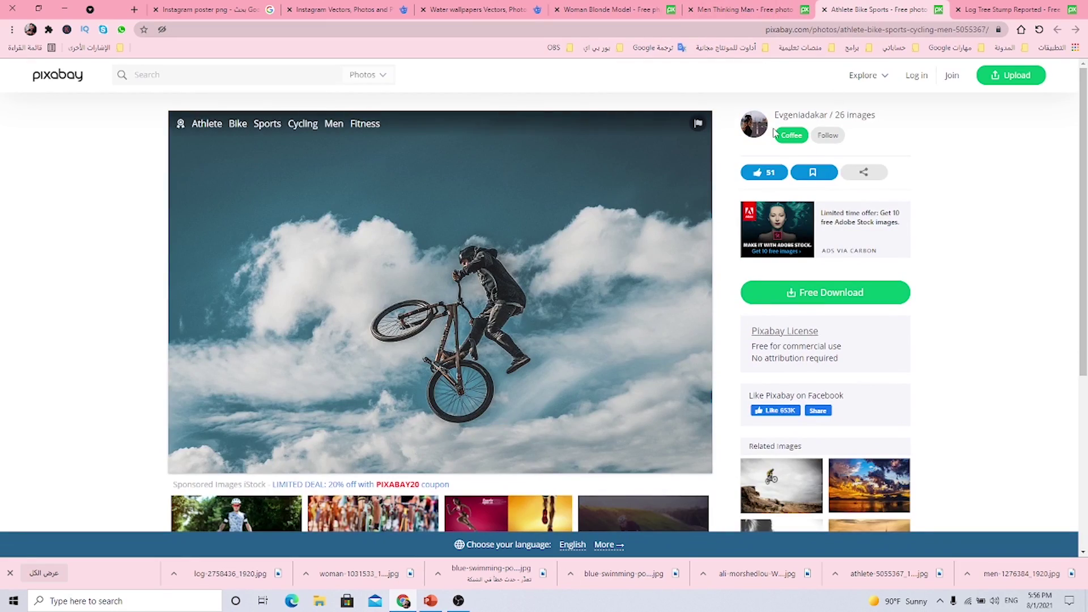
{"action": "left_click", "coordinate": [1028, 9]}
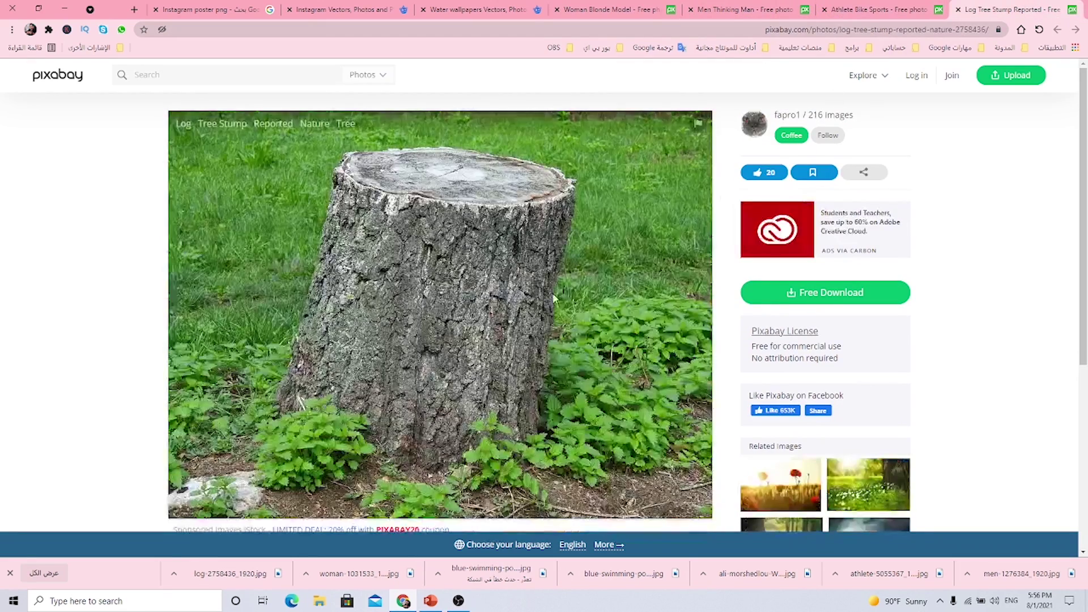
{"action": "left_click", "coordinate": [492, 14]}
{"action": "mouse_move", "coordinate": [952, 280]}
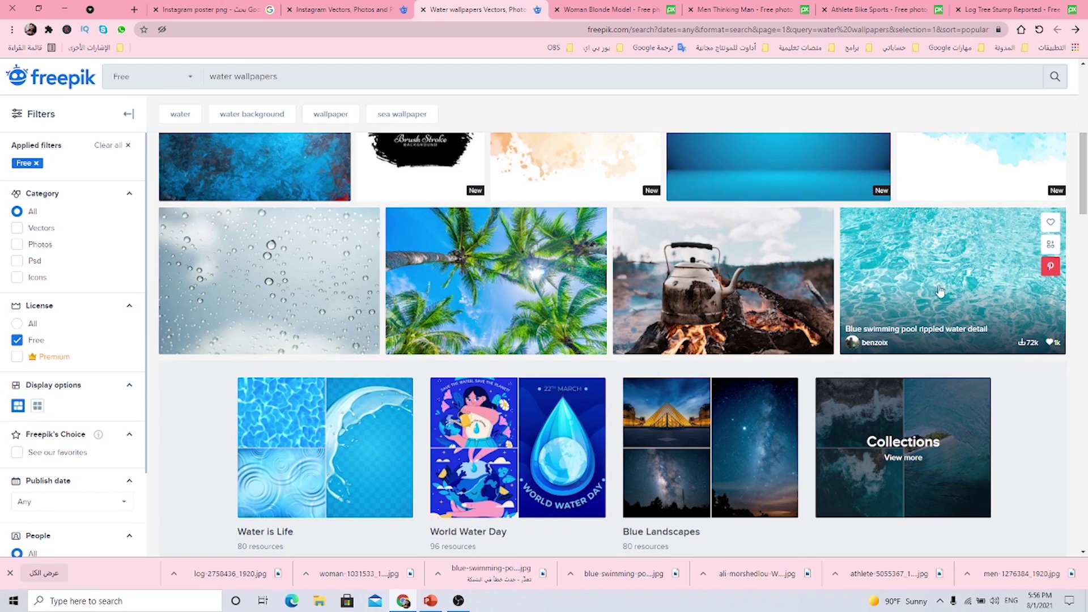
{"action": "scroll", "coordinate": [610, 410], "scroll_direction": "down", "scroll_amount": 4}
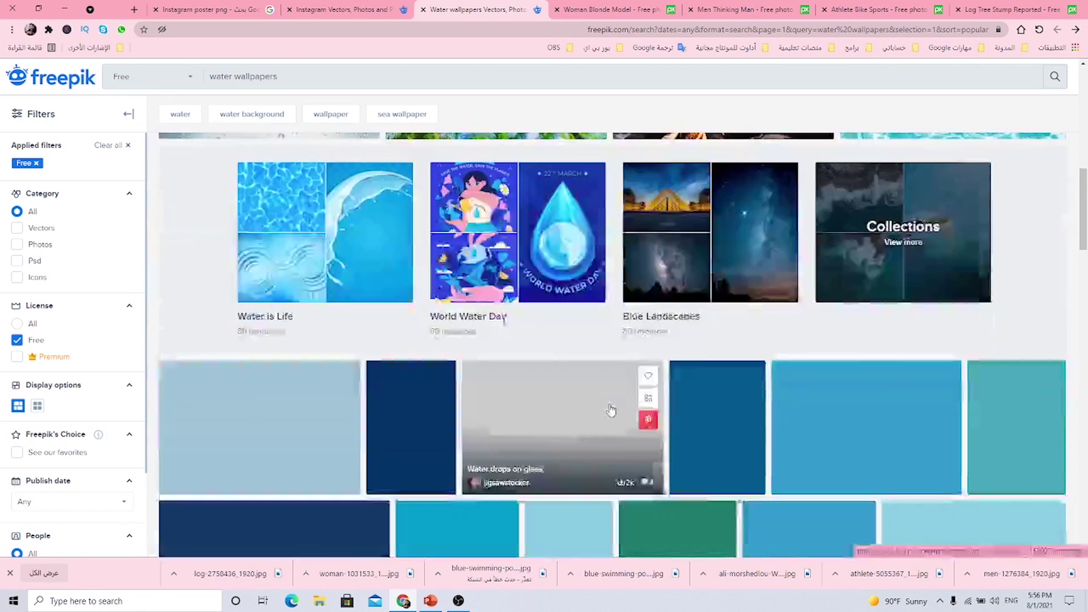
{"action": "scroll", "coordinate": [610, 409], "scroll_direction": "down", "scroll_amount": 4}
{"action": "scroll", "coordinate": [558, 362], "scroll_direction": "up", "scroll_amount": 4}
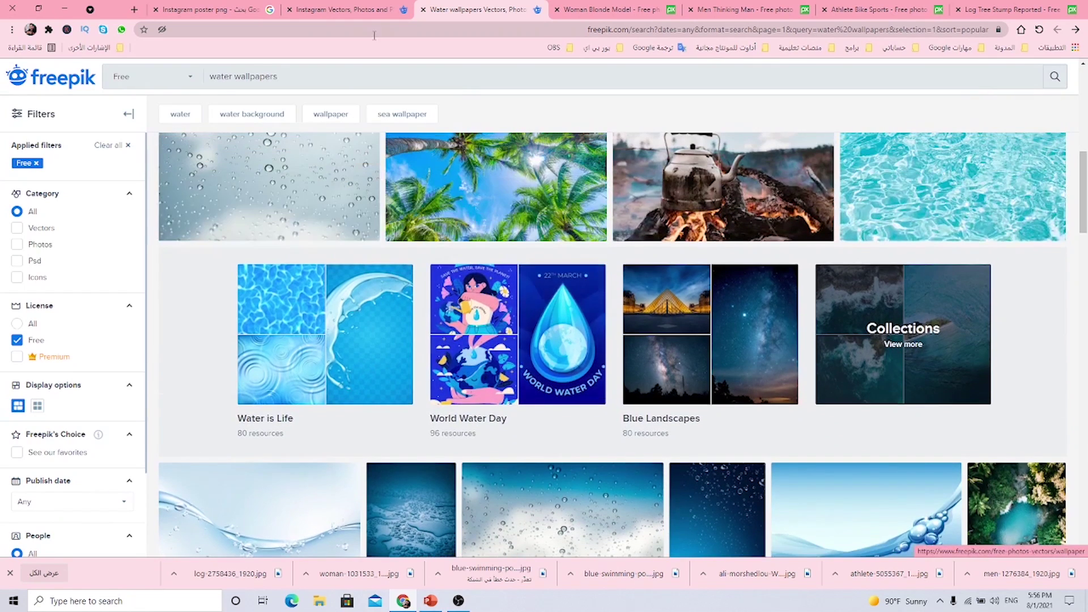
{"action": "left_click", "coordinate": [368, 10]}
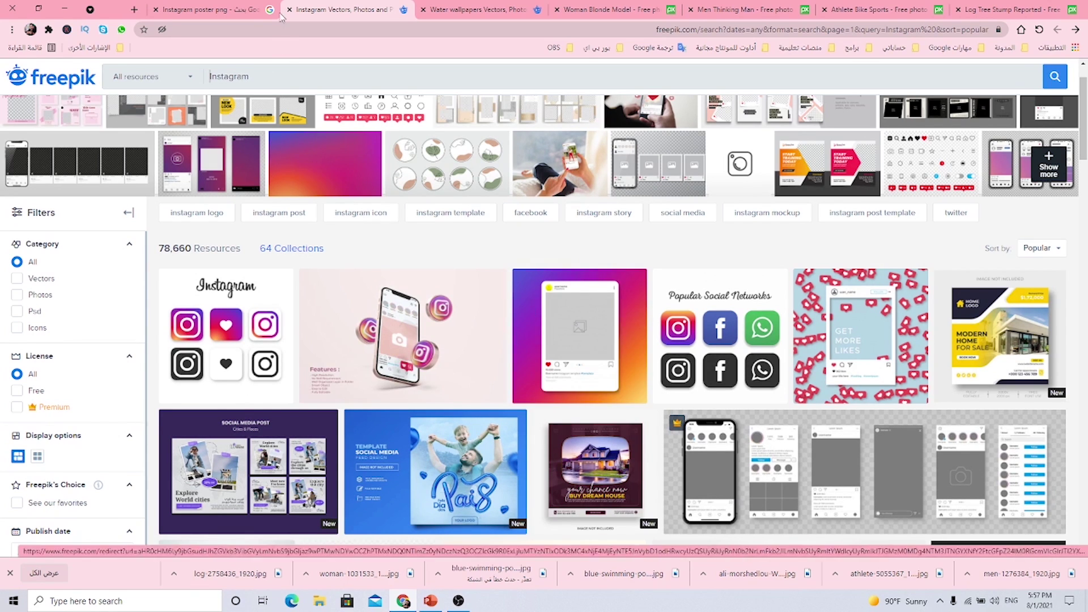
Browse the Instagram poster png image results, preview a feed template, then return to PowerPoint.
{"action": "left_click", "coordinate": [253, 11]}
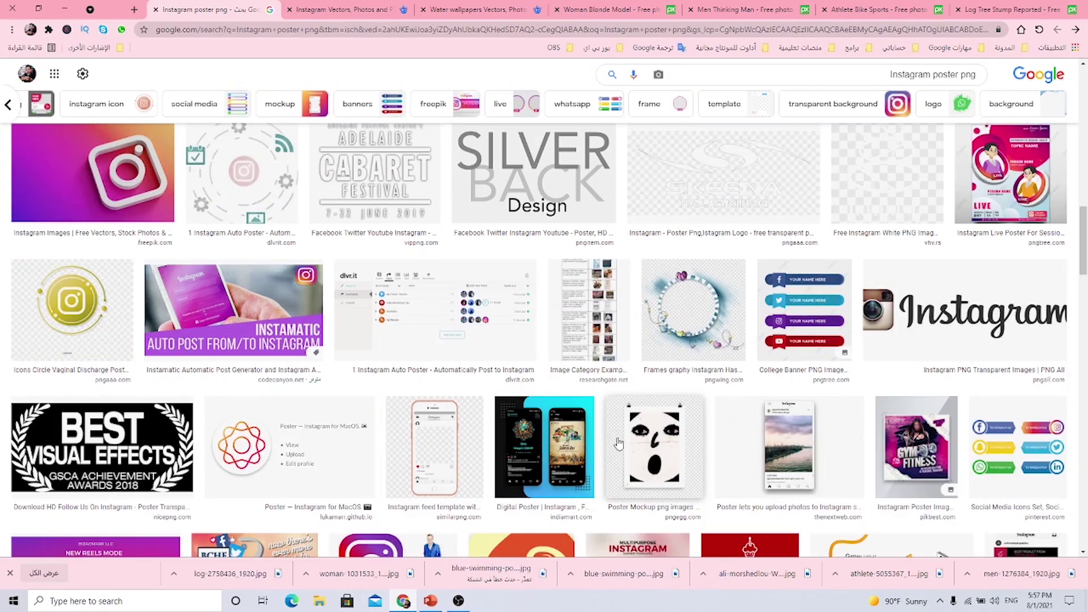
{"action": "scroll", "coordinate": [619, 442], "scroll_direction": "up", "scroll_amount": 4}
{"action": "scroll", "coordinate": [619, 442], "scroll_direction": "up", "scroll_amount": 3}
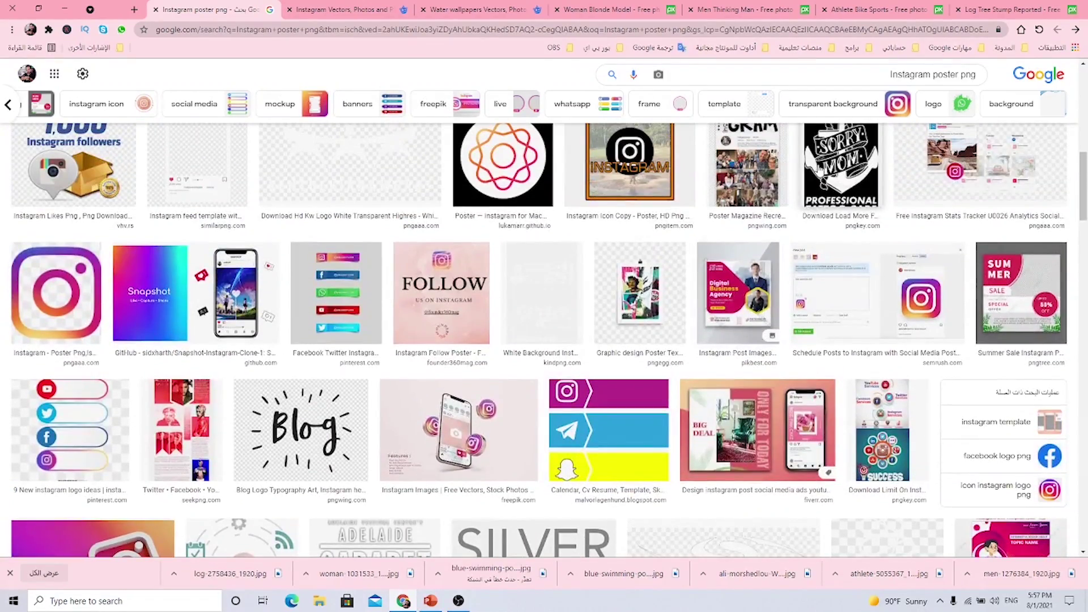
{"action": "scroll", "coordinate": [802, 232], "scroll_direction": "up", "scroll_amount": 3}
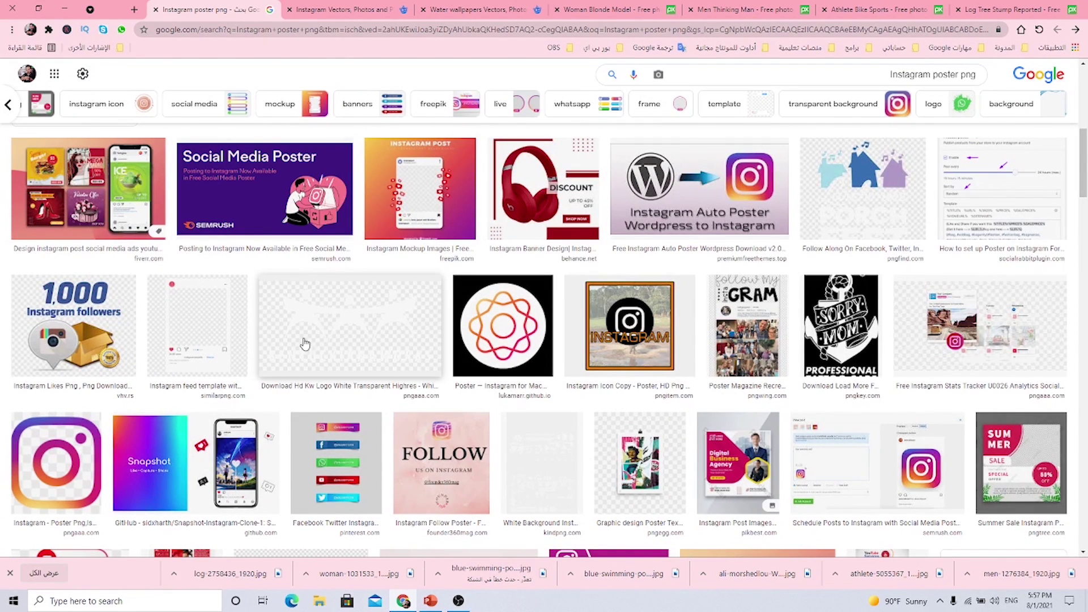
{"action": "left_click", "coordinate": [160, 340]}
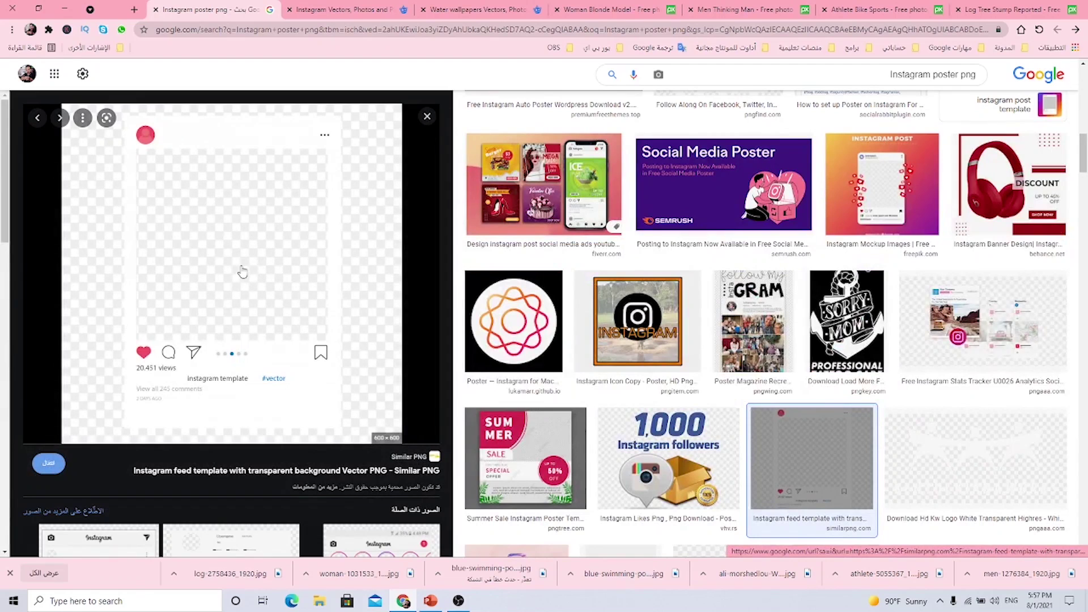
{"action": "left_click", "coordinate": [427, 116]}
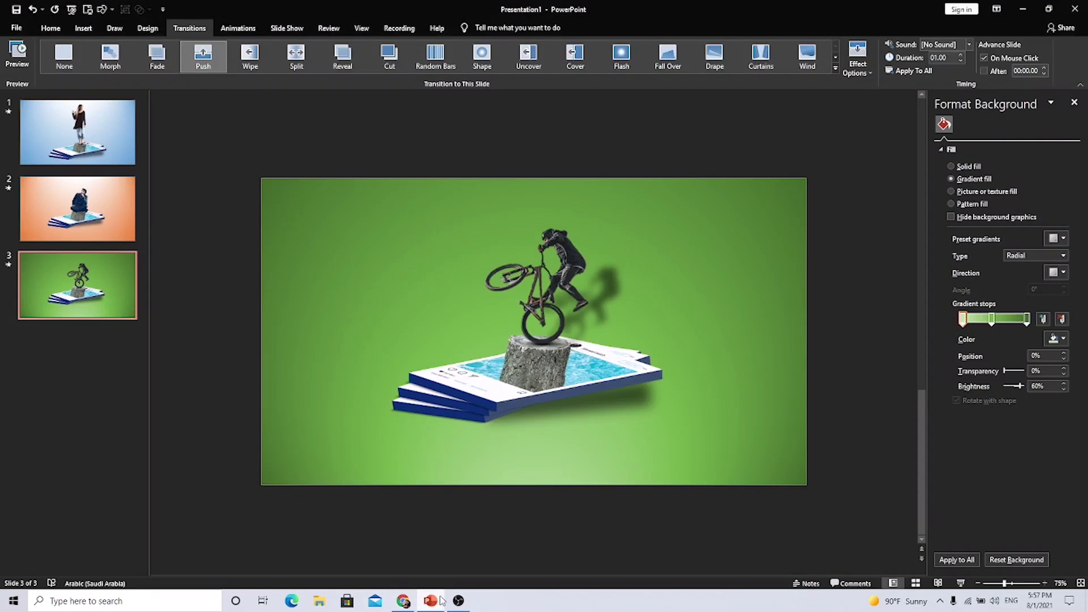
{"action": "left_click", "coordinate": [431, 600]}
Create a new blank presentation and switch its slide to the Blank layout.
{"action": "left_click", "coordinate": [16, 28]}
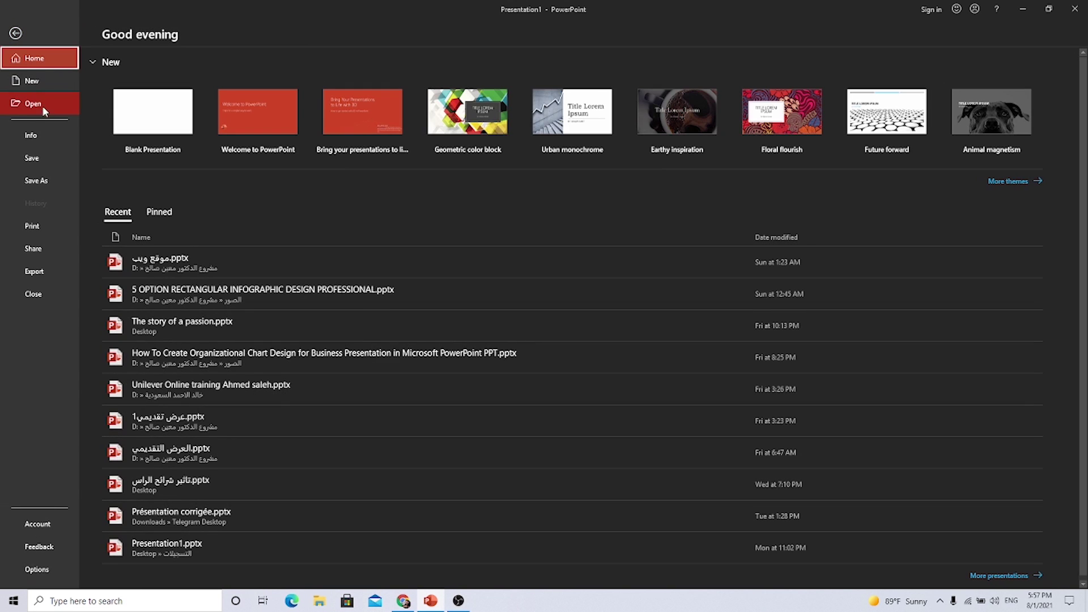
{"action": "left_click", "coordinate": [38, 84]}
{"action": "left_click", "coordinate": [148, 103]}
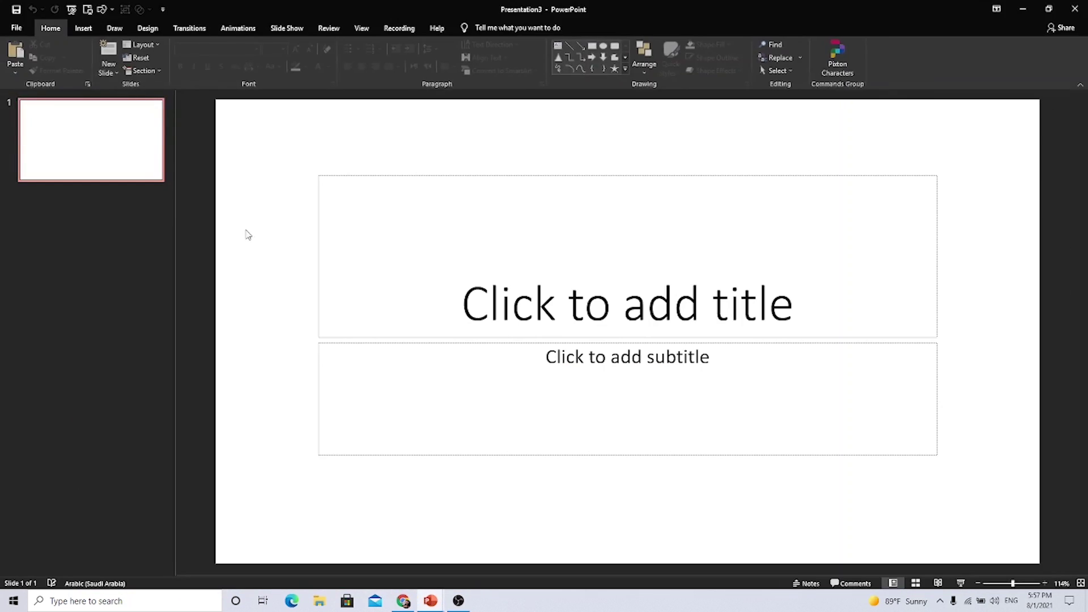
{"action": "right_click", "coordinate": [305, 141]}
{"action": "mouse_move", "coordinate": [352, 178]}
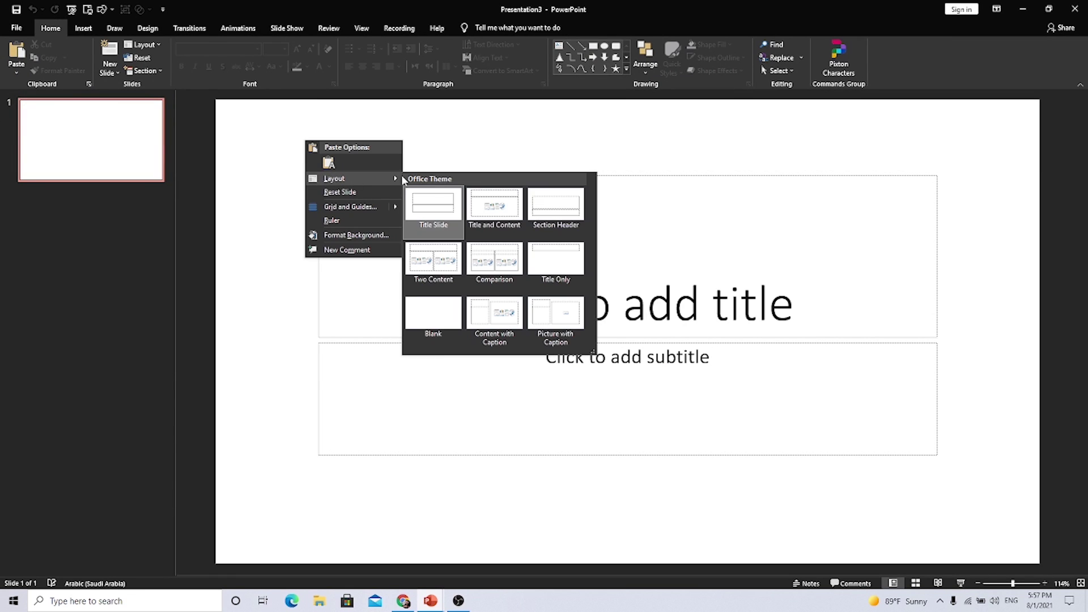
{"action": "left_click", "coordinate": [434, 313]}
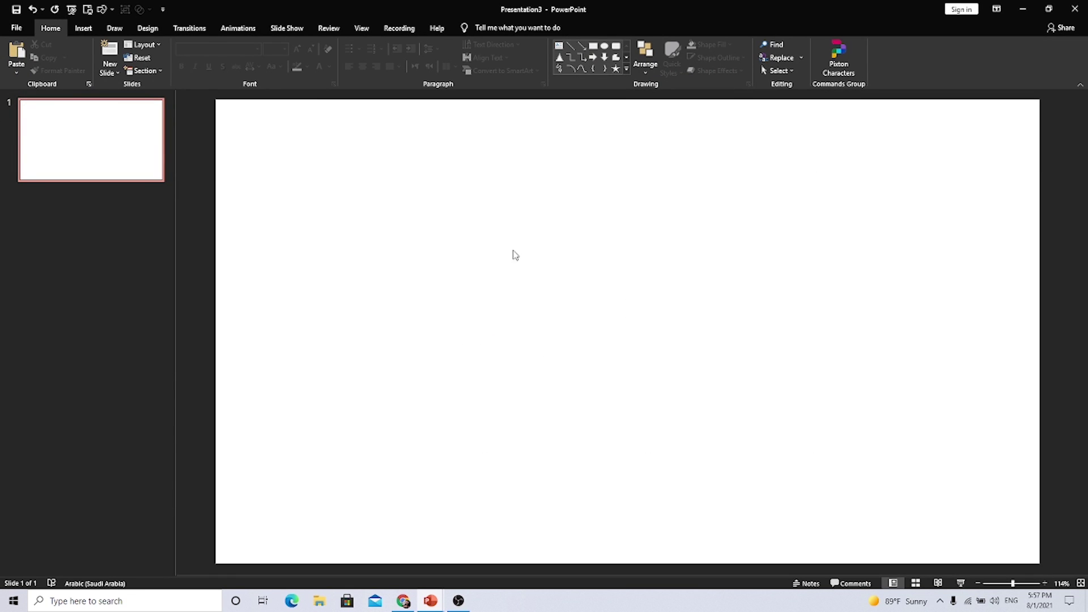
Insert the Untitled-1.png Instagram frame picture from this computer and shift it left.
{"action": "left_click", "coordinate": [84, 31]}
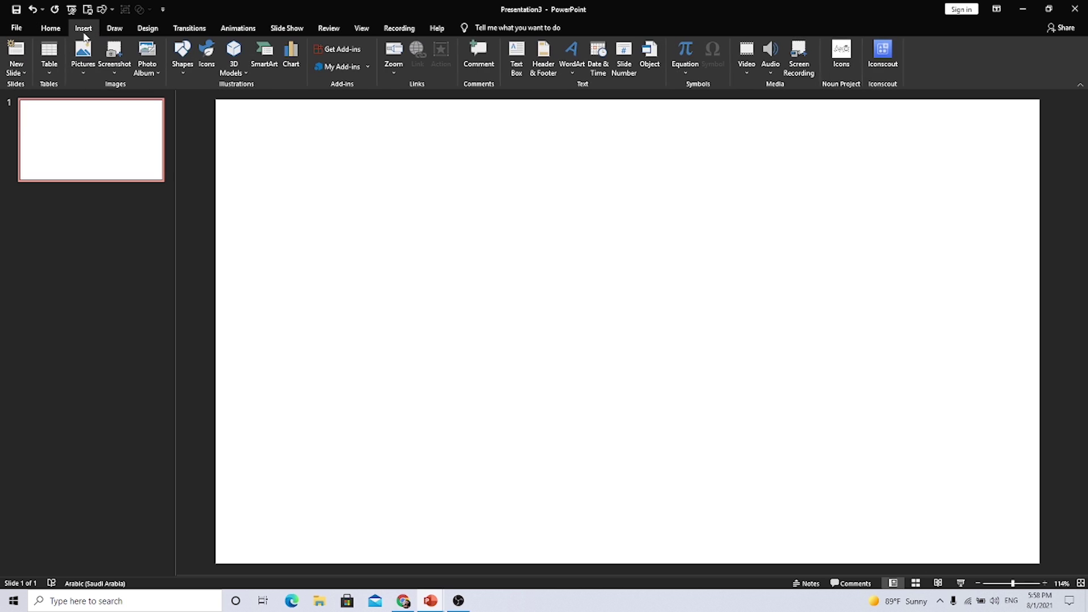
{"action": "left_click", "coordinate": [80, 71]}
{"action": "left_click", "coordinate": [97, 99]}
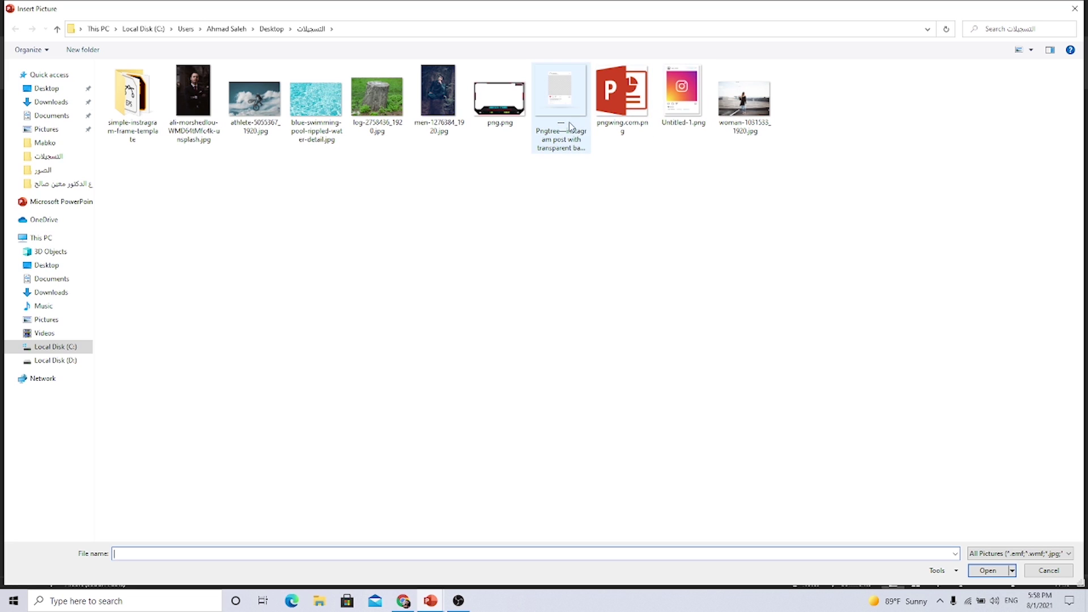
{"action": "left_click", "coordinate": [707, 124]}
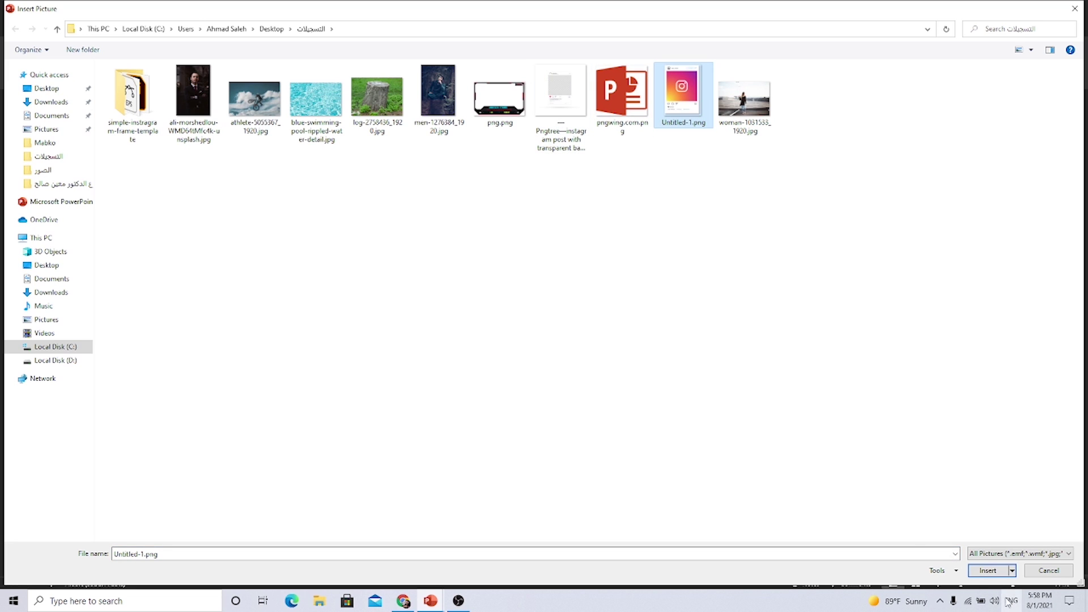
{"action": "left_click", "coordinate": [988, 571]}
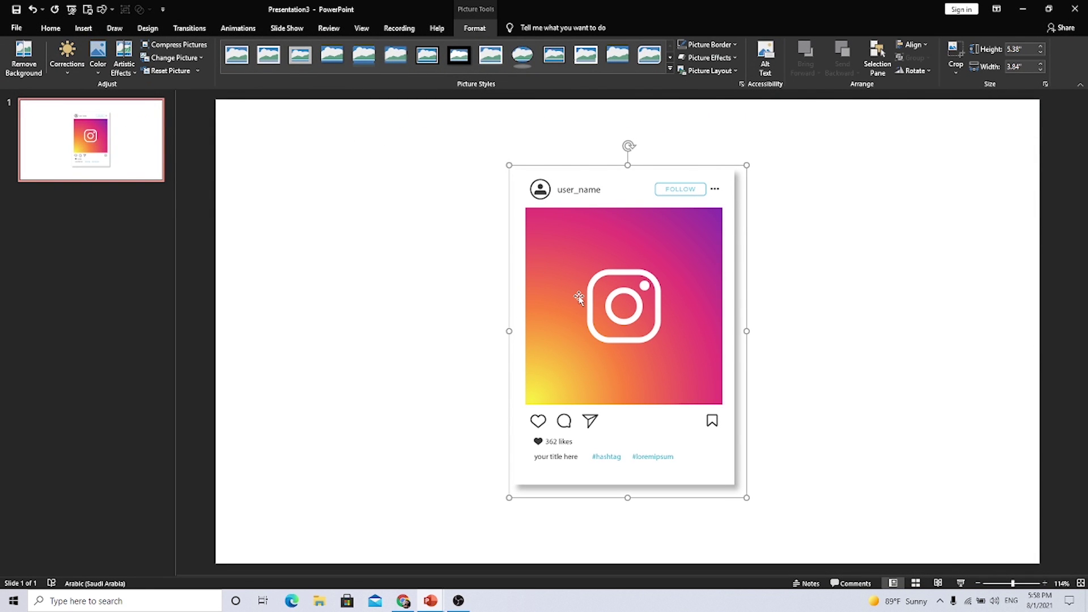
{"action": "left_click_drag", "start_coordinate": [556, 249], "coordinate": [479, 250]}
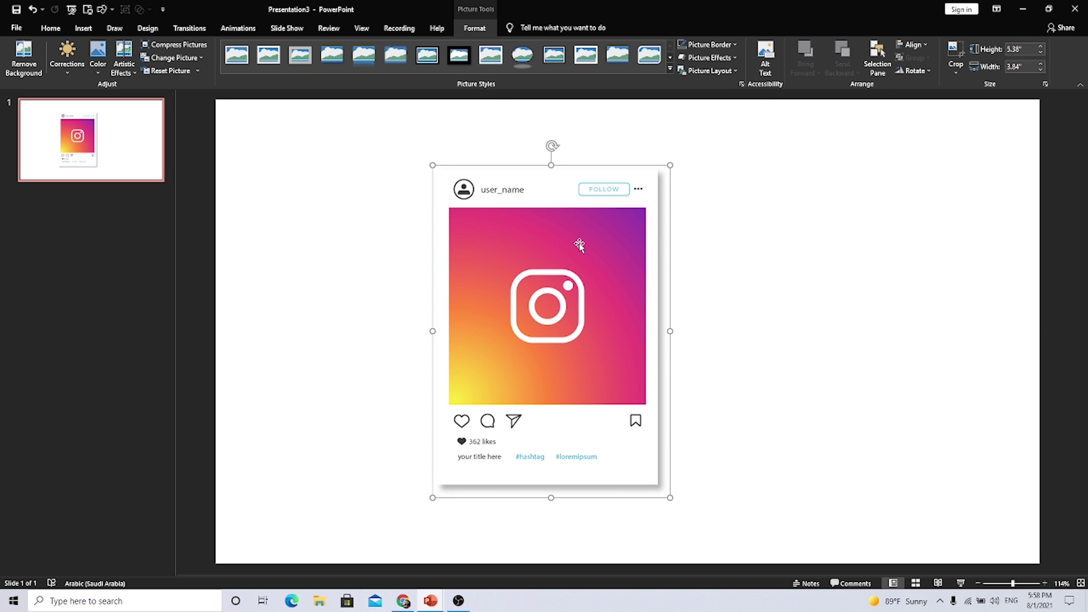
Crop a little off the frame's right and bottom edges, leaving just the post card.
{"action": "left_click", "coordinate": [956, 57]}
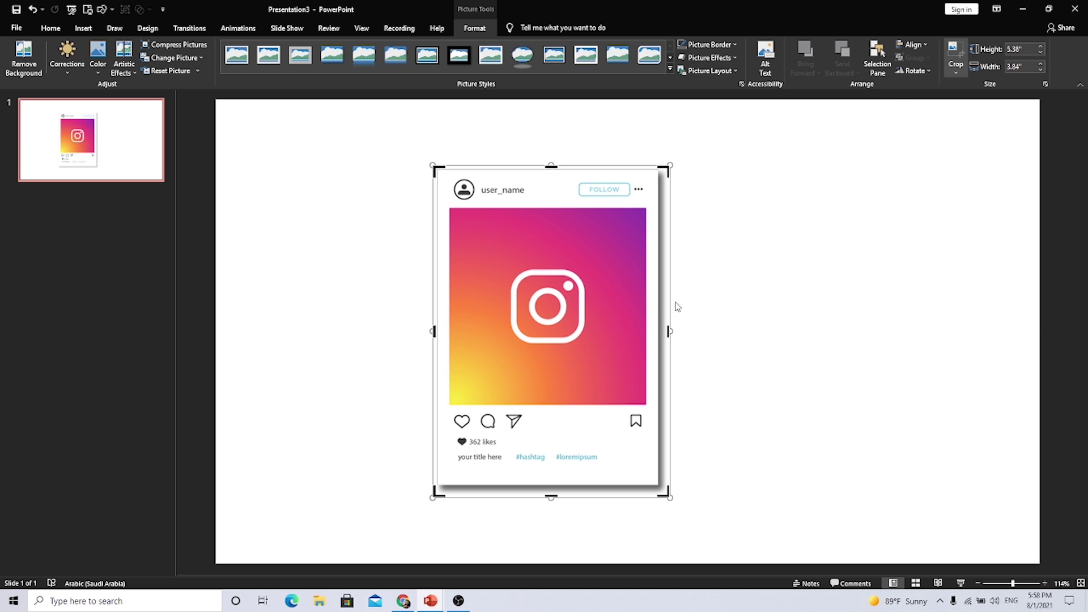
{"action": "left_click_drag", "start_coordinate": [669, 331], "coordinate": [655, 330]}
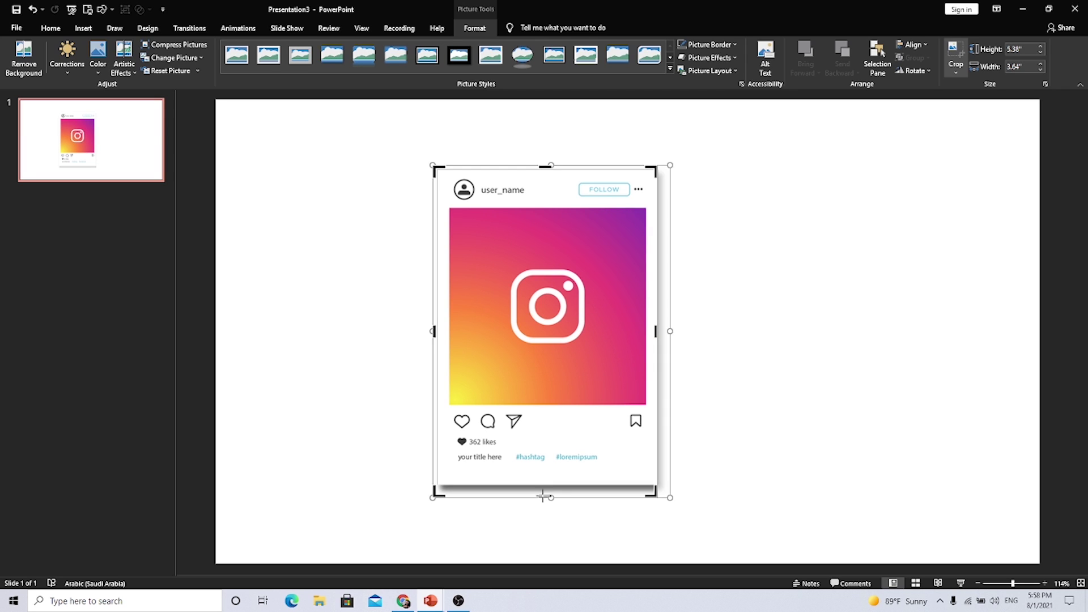
{"action": "left_click_drag", "start_coordinate": [543, 497], "coordinate": [545, 485]}
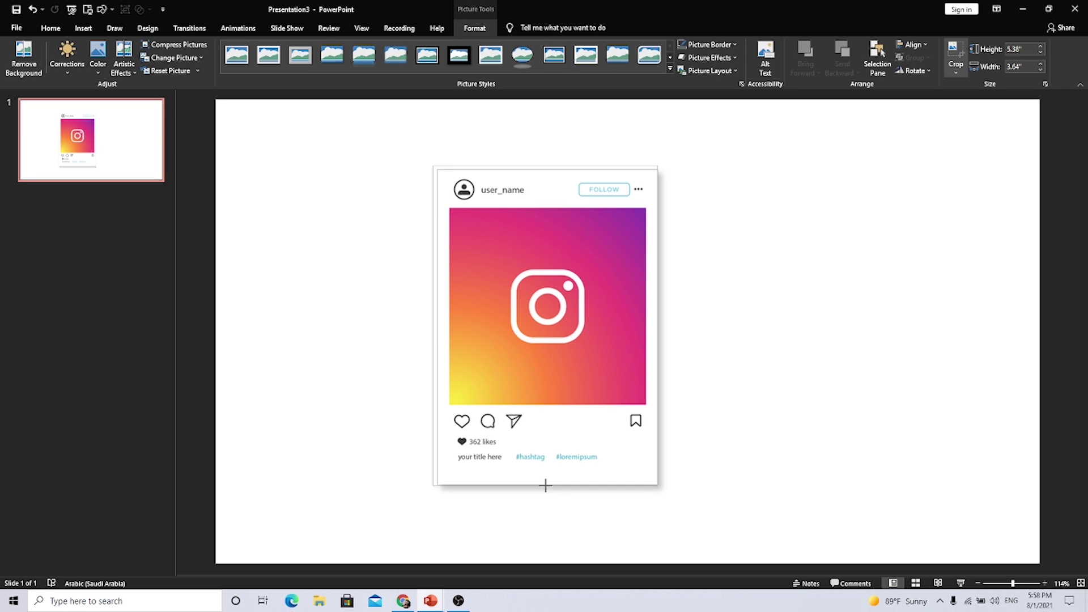
{"action": "left_click", "coordinate": [369, 219]}
{"action": "left_click", "coordinate": [547, 237]}
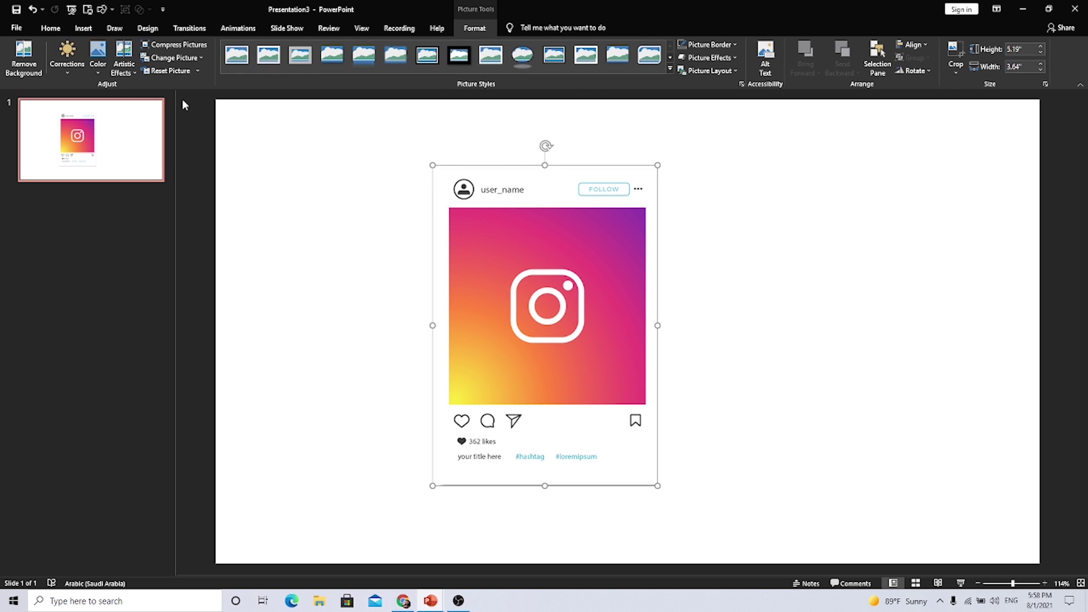
{"action": "left_click", "coordinate": [83, 28]}
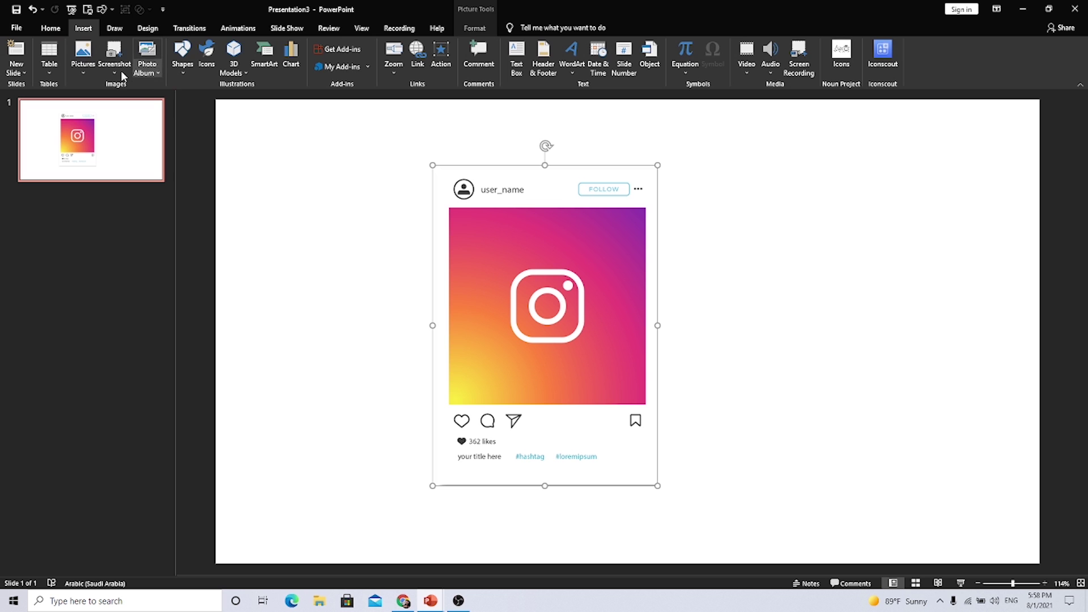
Insert the photo of the man in a suit and move it right of the card.
{"action": "left_click", "coordinate": [82, 59]}
{"action": "left_click", "coordinate": [94, 97]}
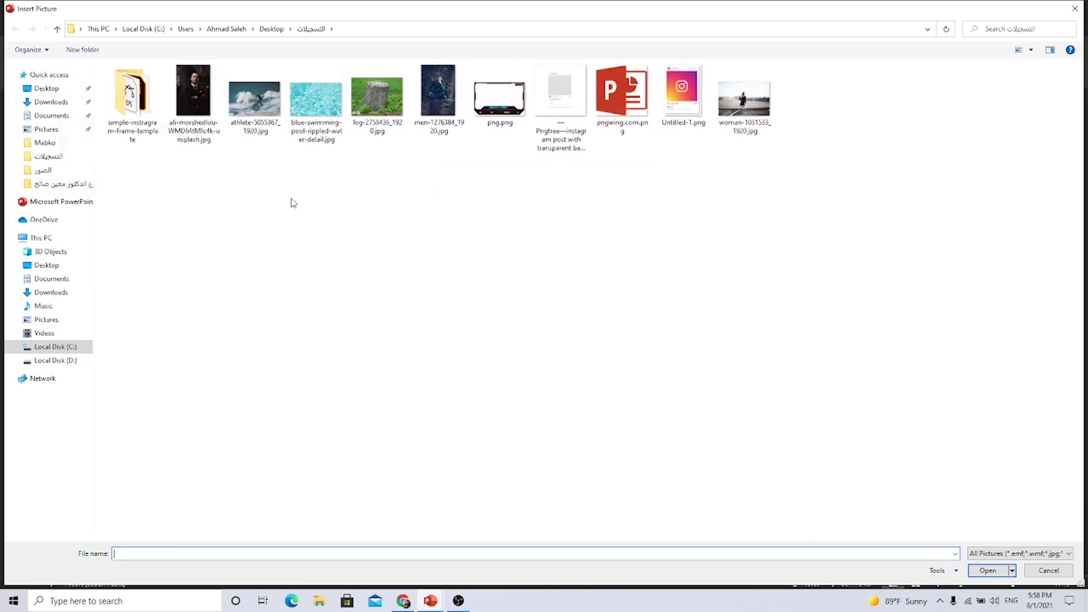
{"action": "left_click", "coordinate": [193, 93]}
{"action": "left_click", "coordinate": [988, 570]}
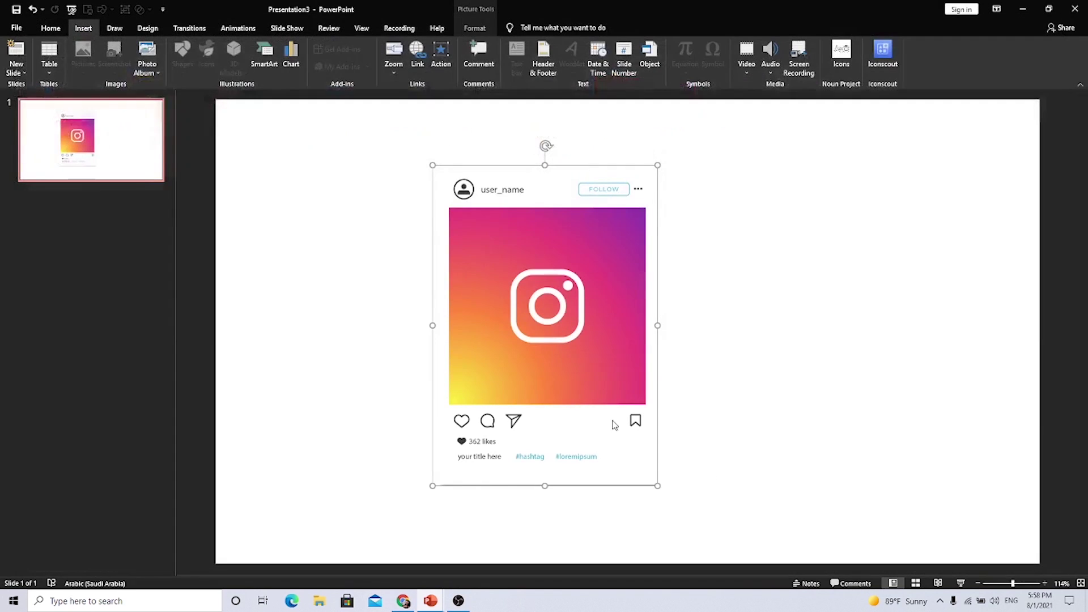
{"action": "left_click_drag", "start_coordinate": [590, 236], "coordinate": [728, 243]}
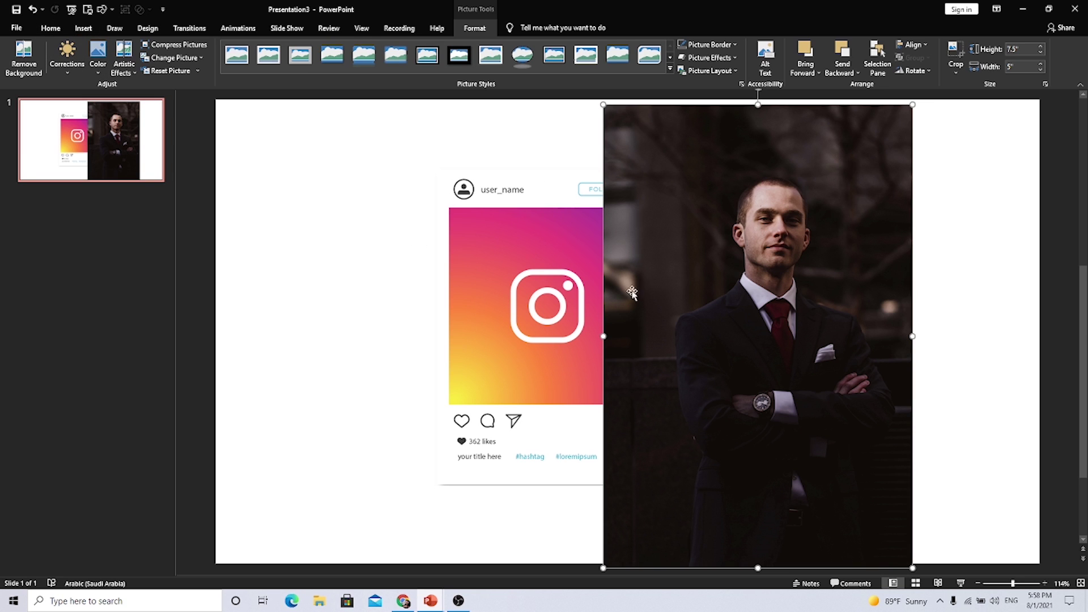
Draw an oval over the man's face and Intersect it with the photo into a round portrait.
{"action": "left_click", "coordinate": [81, 29]}
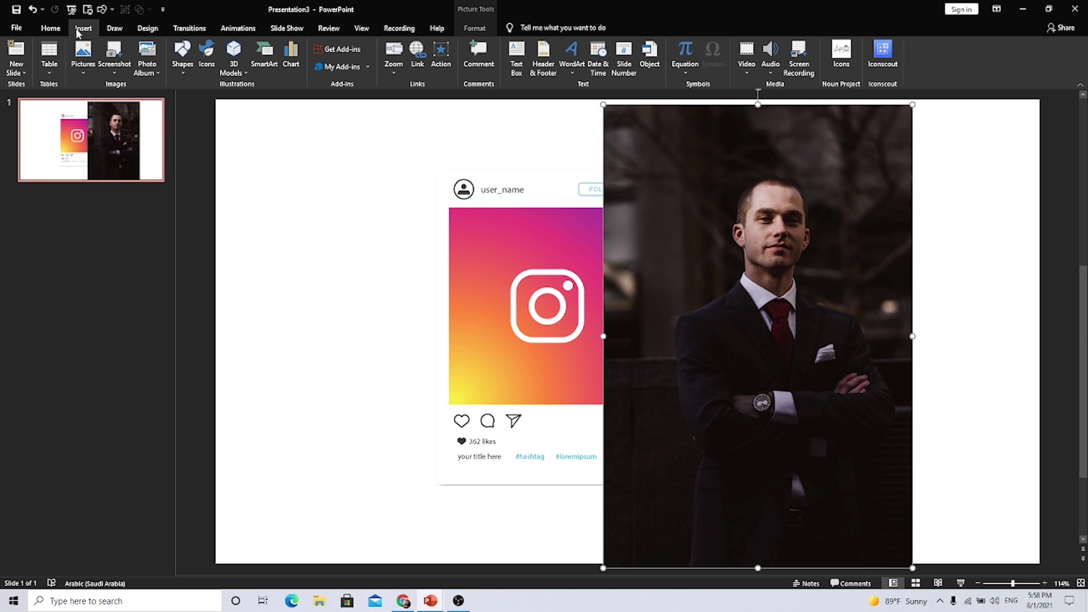
{"action": "left_click", "coordinate": [190, 75]}
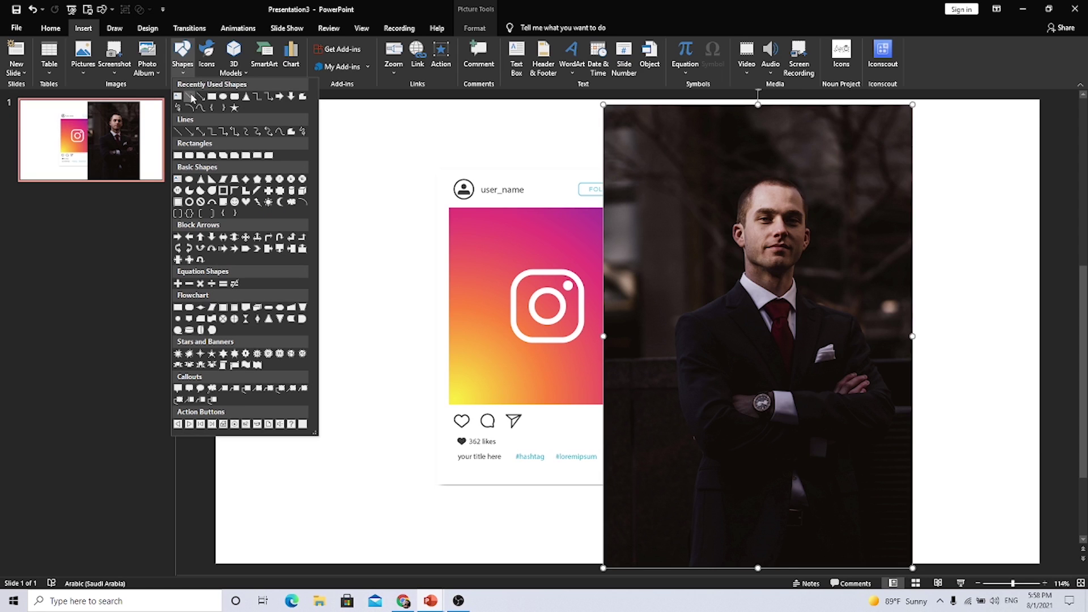
{"action": "left_click", "coordinate": [224, 97]}
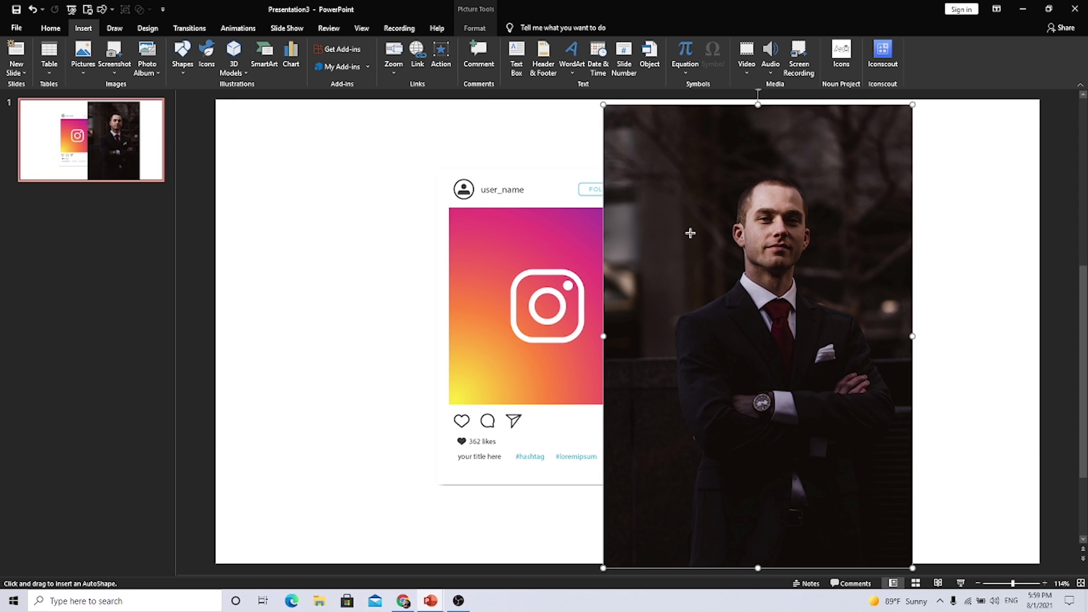
{"action": "left_click_drag", "start_coordinate": [687, 173], "coordinate": [807, 353]}
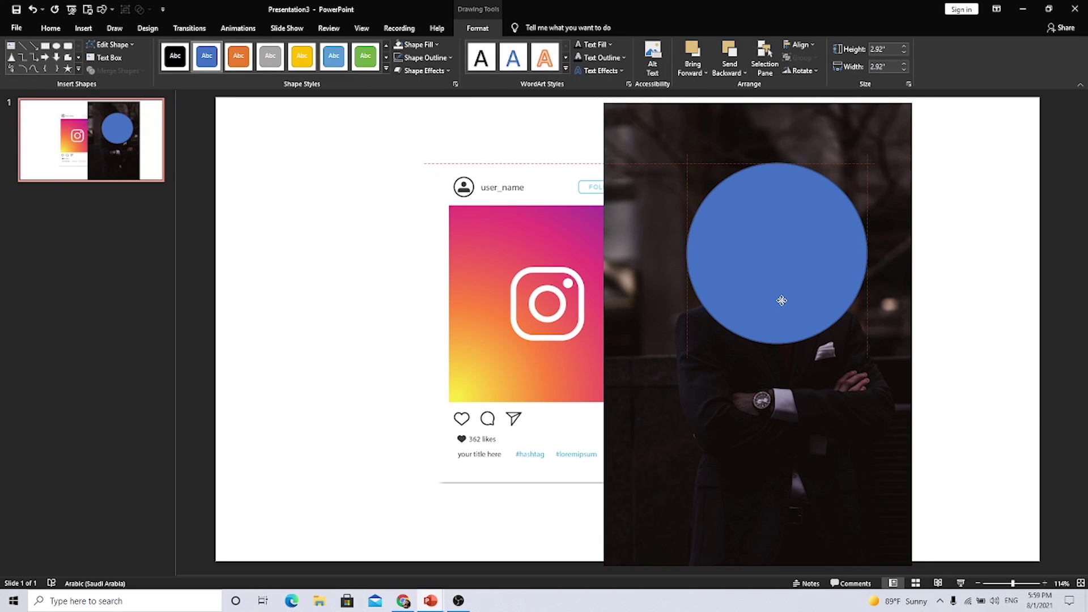
{"action": "left_click", "coordinate": [782, 300]}
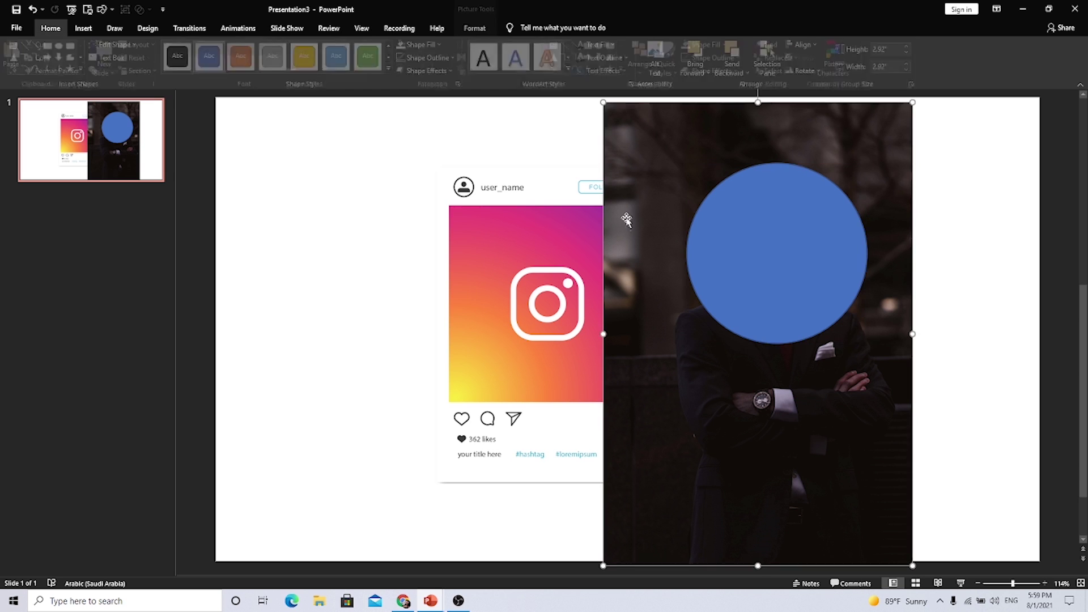
{"action": "left_click", "coordinate": [626, 218]}
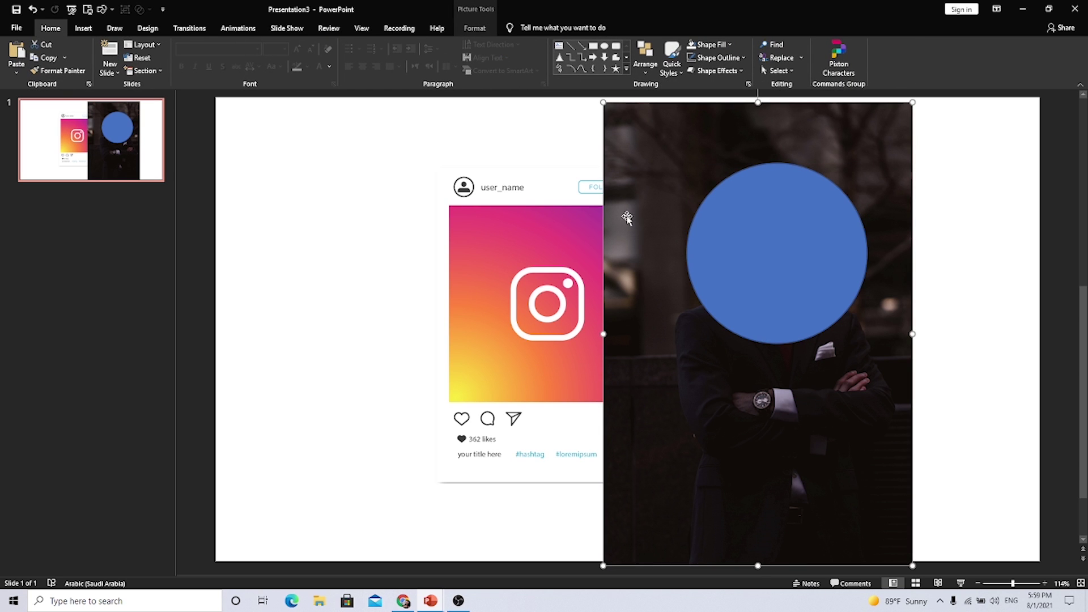
{"action": "left_click", "coordinate": [806, 214]}
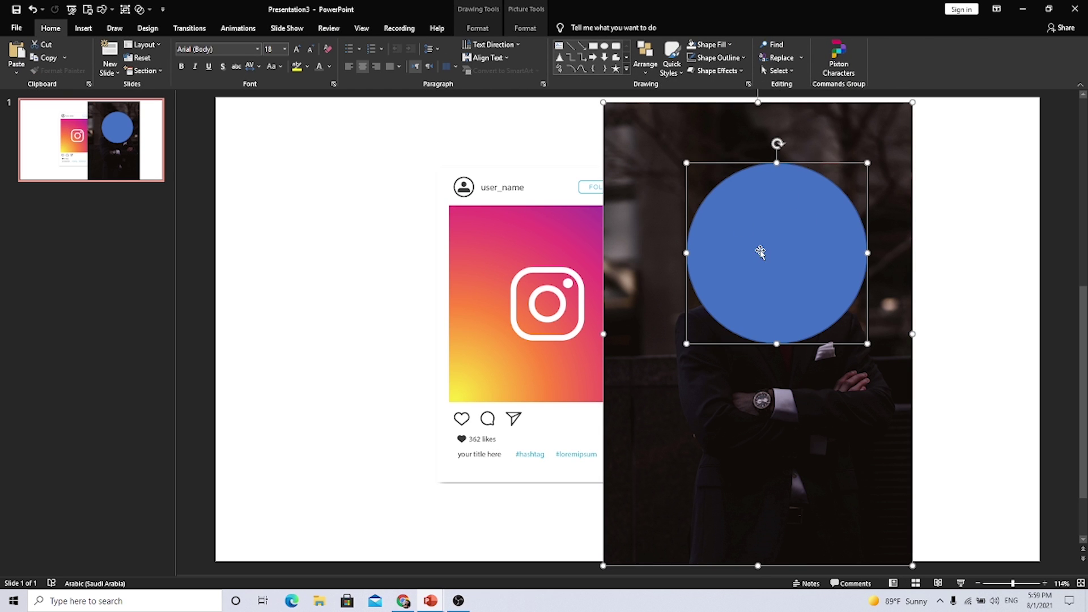
{"action": "left_click", "coordinate": [526, 28]}
{"action": "left_click", "coordinate": [478, 27]}
{"action": "left_click", "coordinate": [117, 70]}
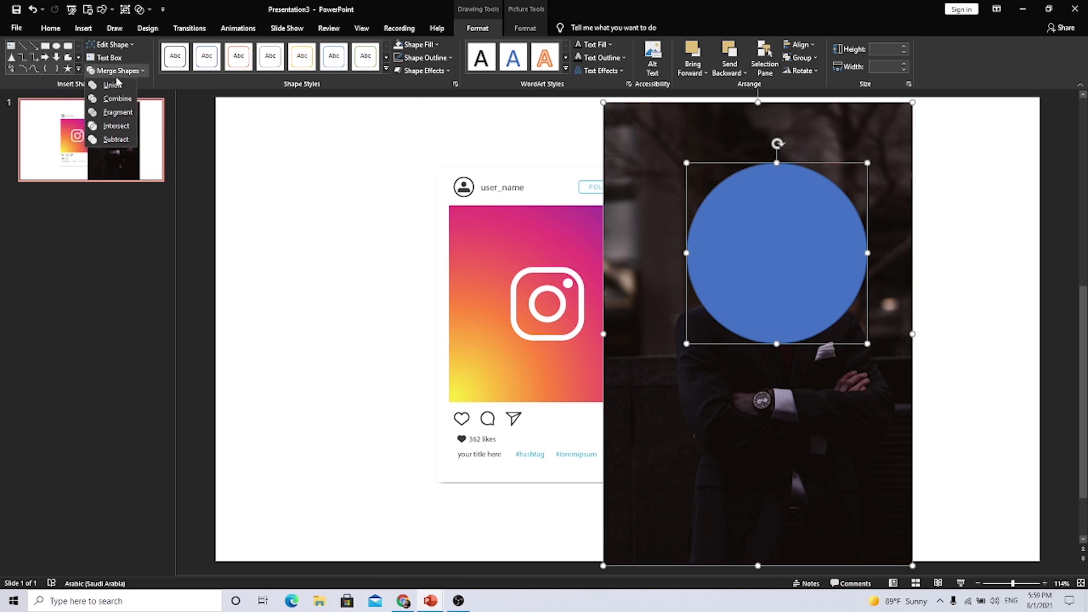
{"action": "left_click", "coordinate": [116, 126]}
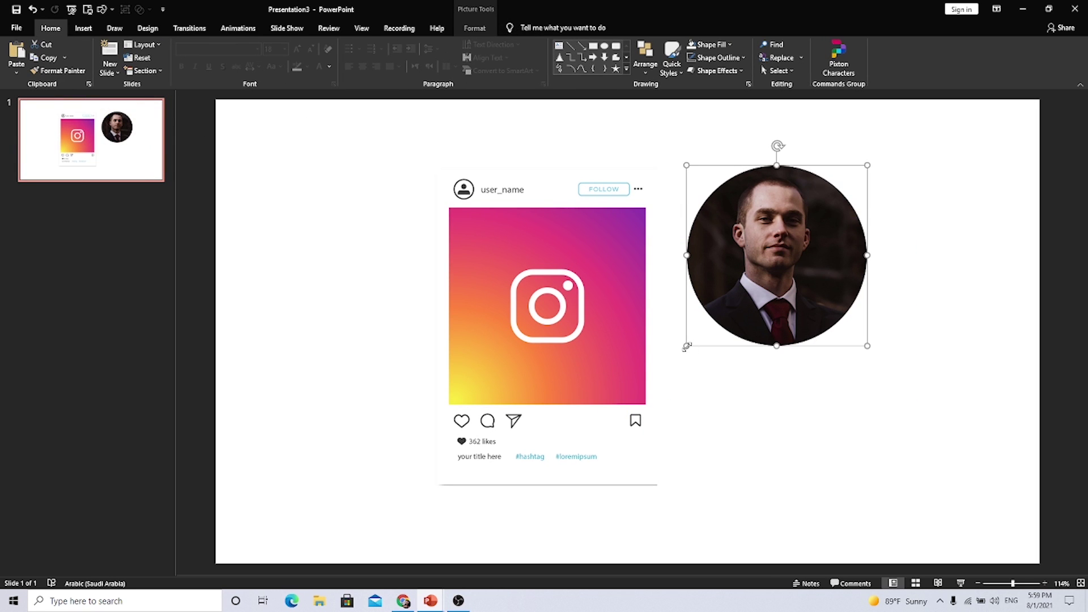
Shrink the round portrait to avatar size and place it on the post's profile icon.
{"action": "left_click_drag", "start_coordinate": [687, 347], "coordinate": [826, 192]}
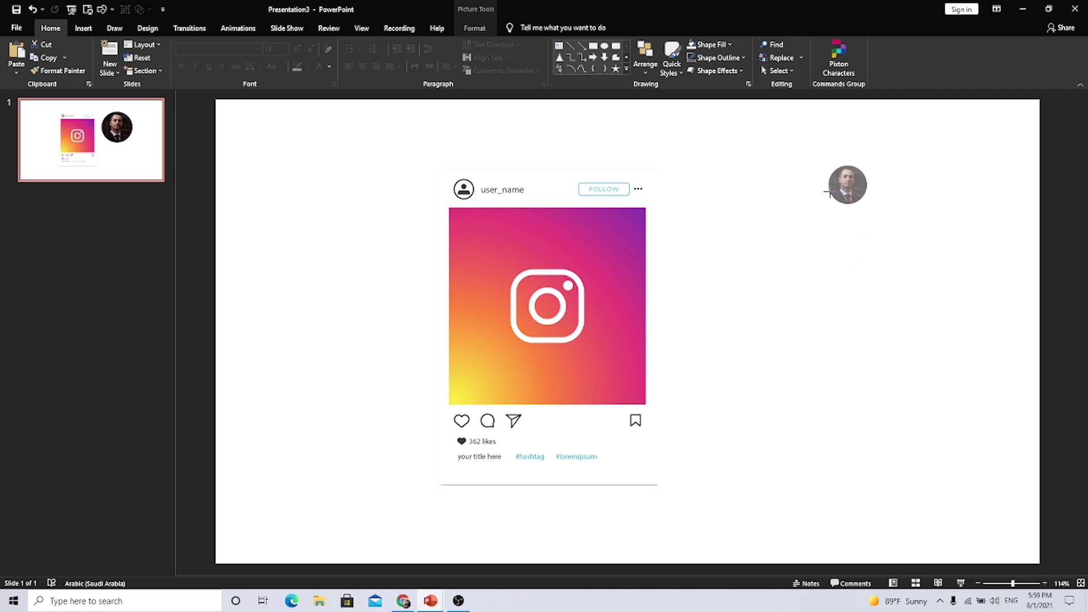
{"action": "mouse_move", "coordinate": [854, 211]}
{"action": "left_mouse_down"}
{"action": "mouse_move", "coordinate": [703, 246]}
{"action": "mouse_move", "coordinate": [450, 232]}
{"action": "left_mouse_up"}
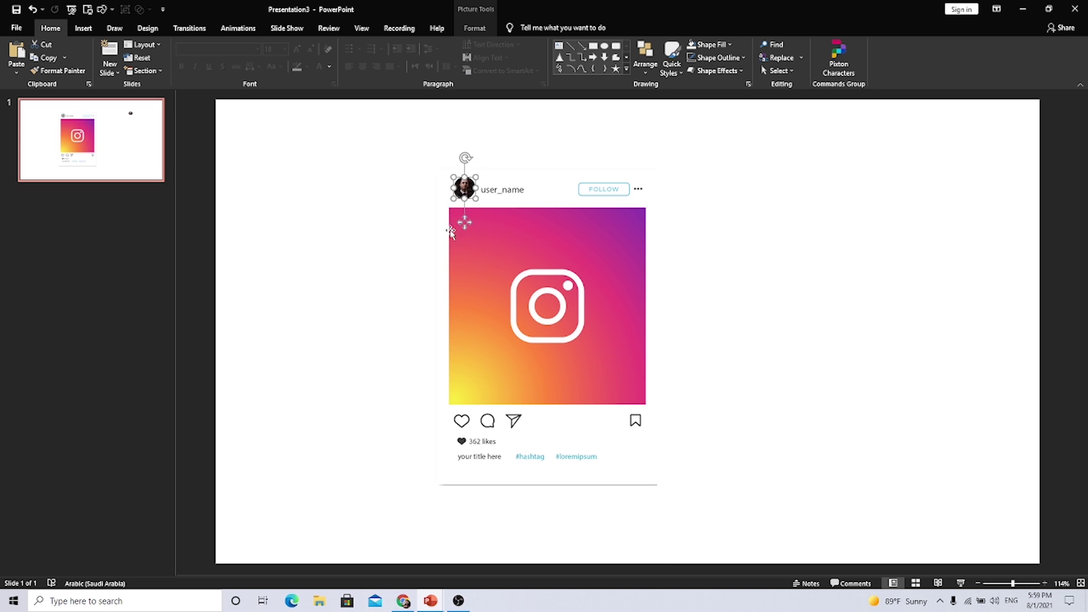
{"action": "left_click", "coordinate": [390, 222]}
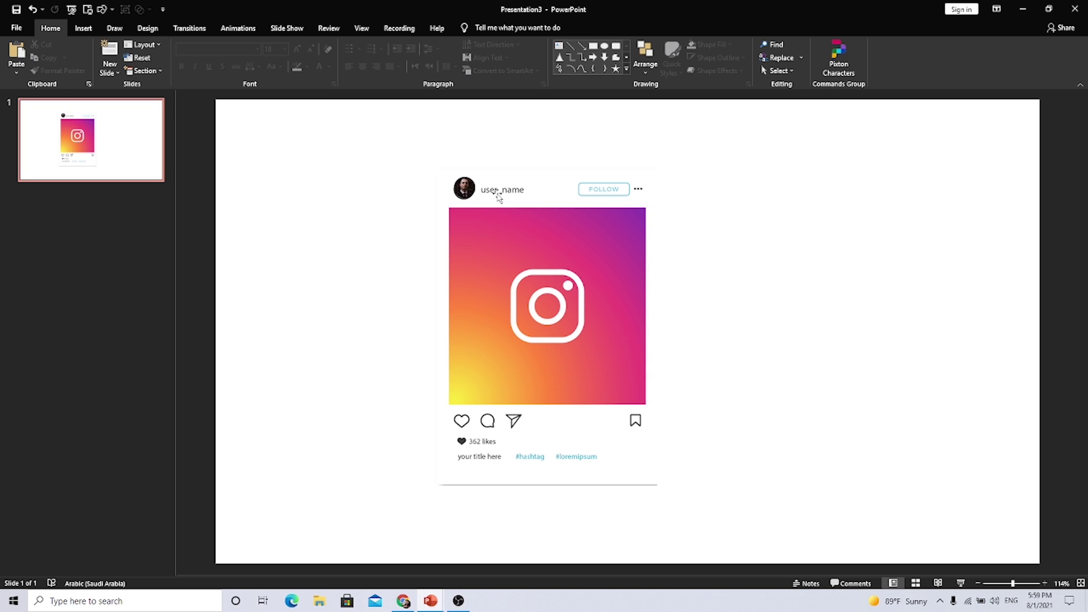
Add a text box reading "name" beside the avatar at the card's top.
{"action": "left_click", "coordinate": [84, 28]}
{"action": "left_click", "coordinate": [516, 59]}
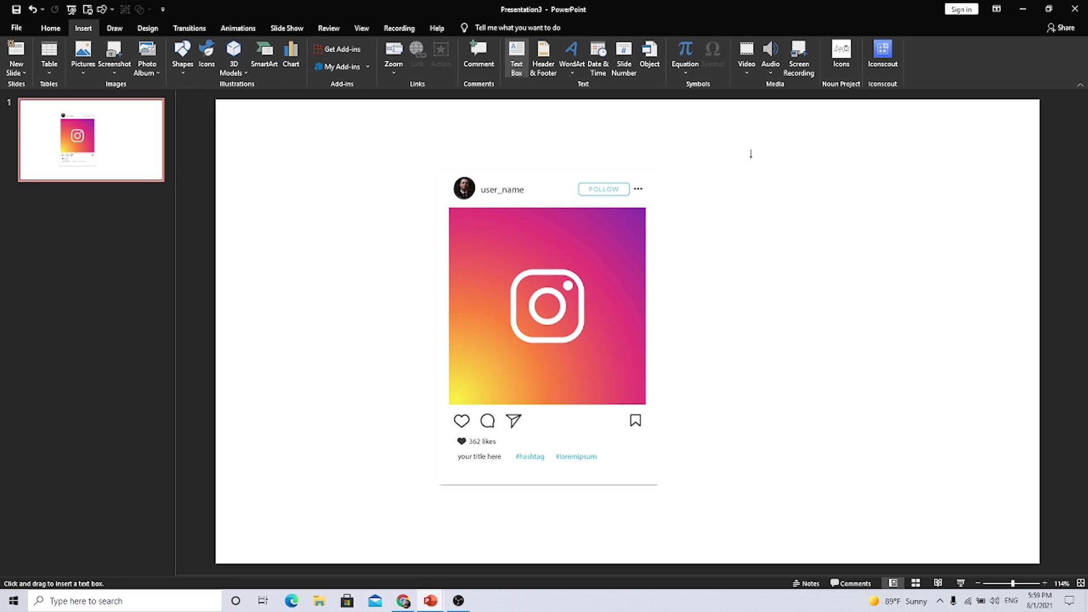
{"action": "left_click_drag", "start_coordinate": [750, 154], "coordinate": [860, 219]}
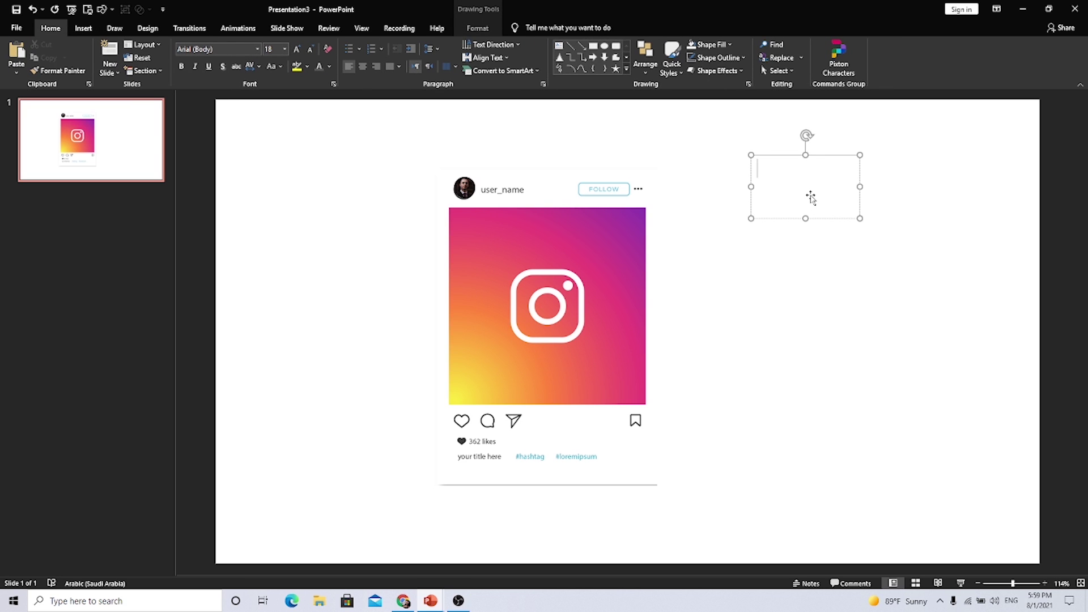
{"action": "type", "text": "name"}
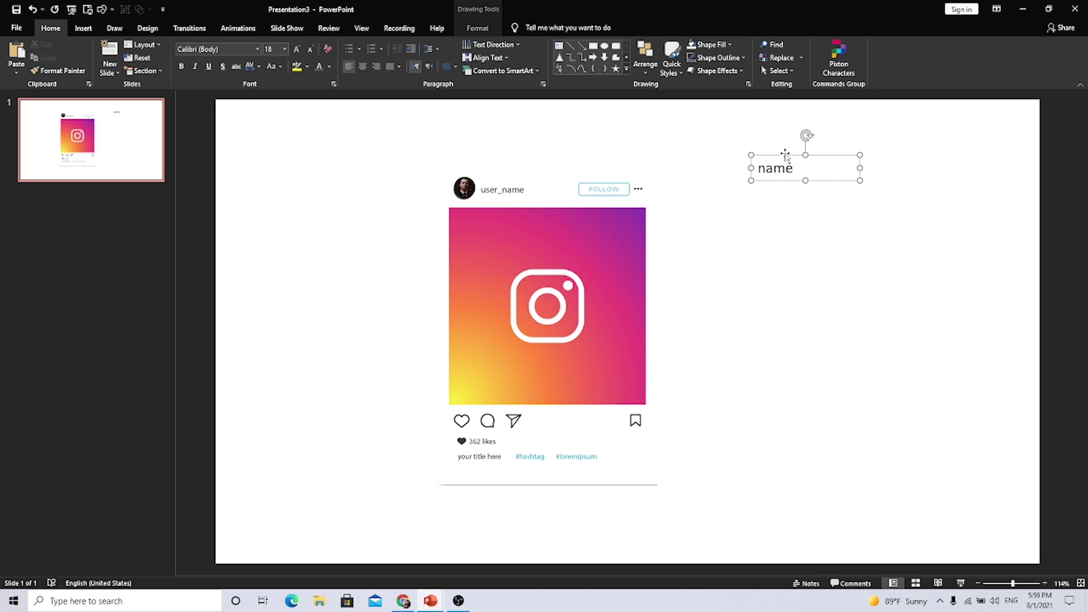
{"action": "left_click", "coordinate": [786, 154]}
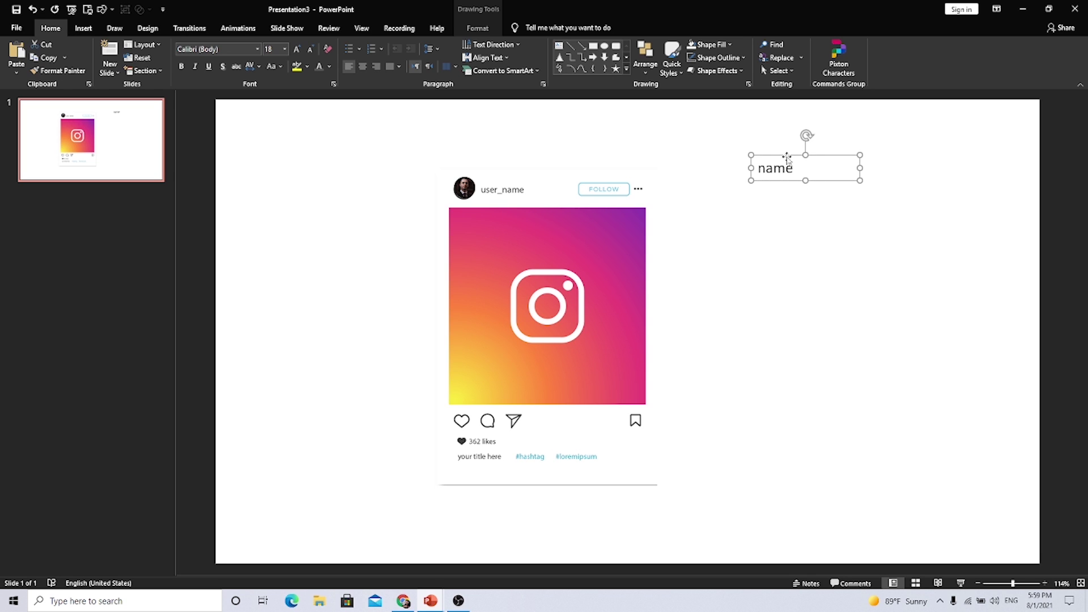
{"action": "left_click_drag", "start_coordinate": [786, 157], "coordinate": [773, 157]}
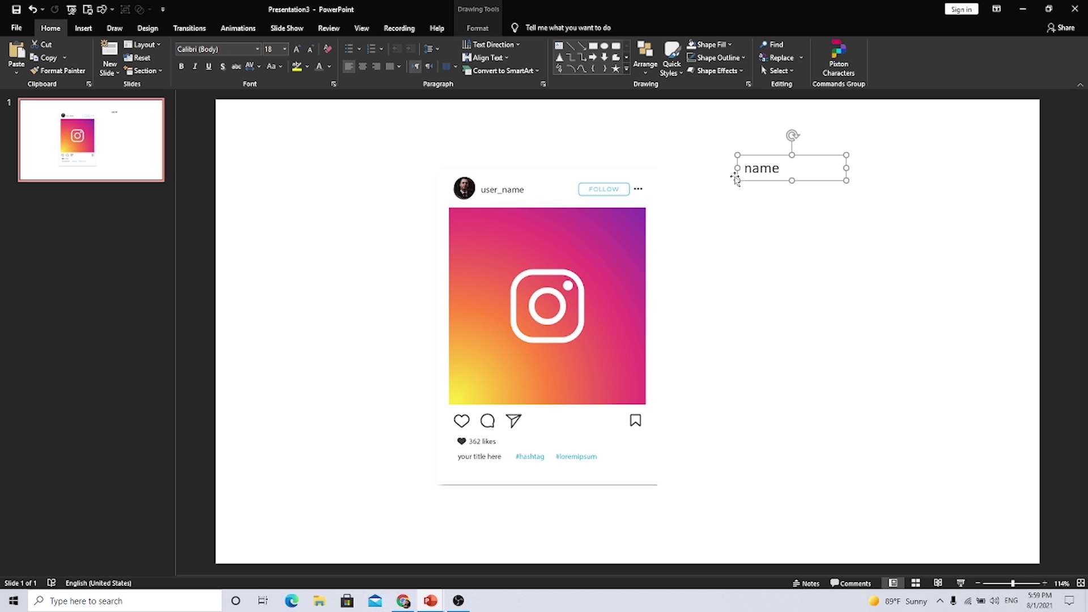
Format the name label as 14 pt dark text and narrow its text box.
{"action": "left_click", "coordinate": [712, 45]}
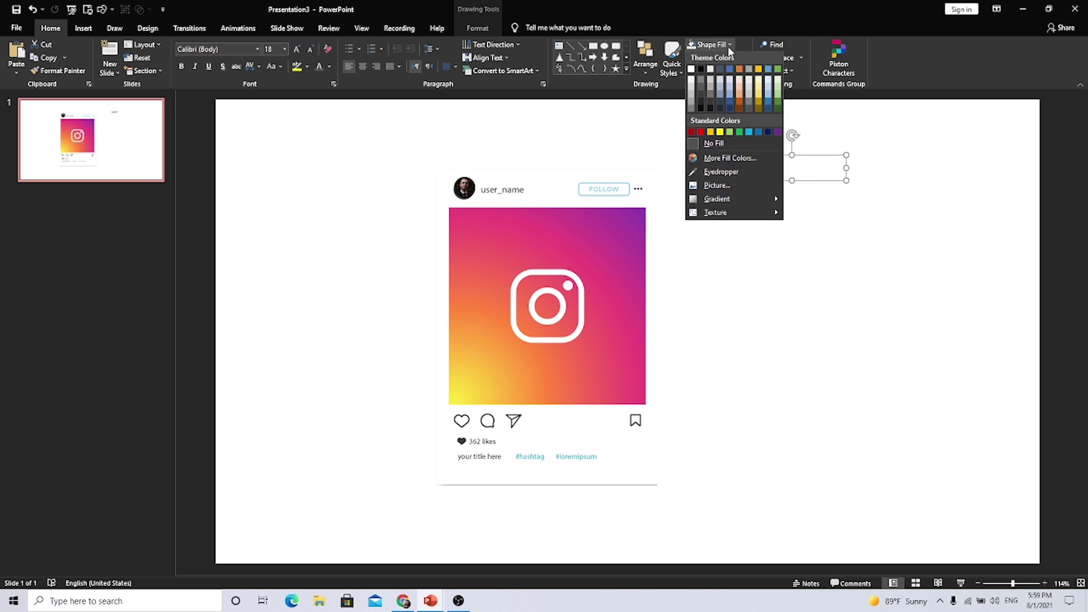
{"action": "key", "text": "Escape"}
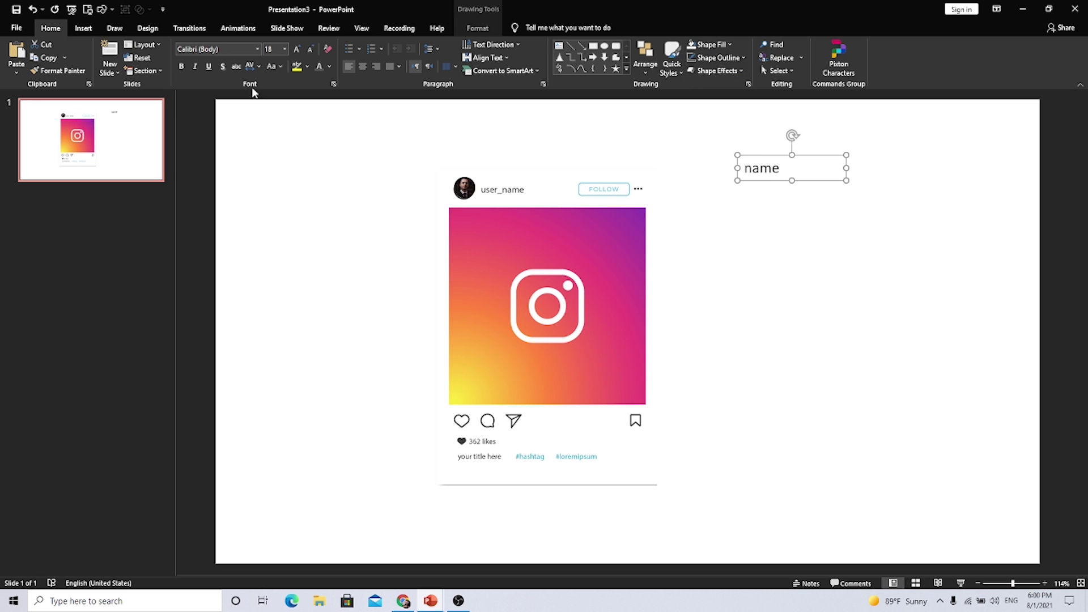
{"action": "left_click", "coordinate": [309, 50]}
{"action": "left_click", "coordinate": [309, 50]}
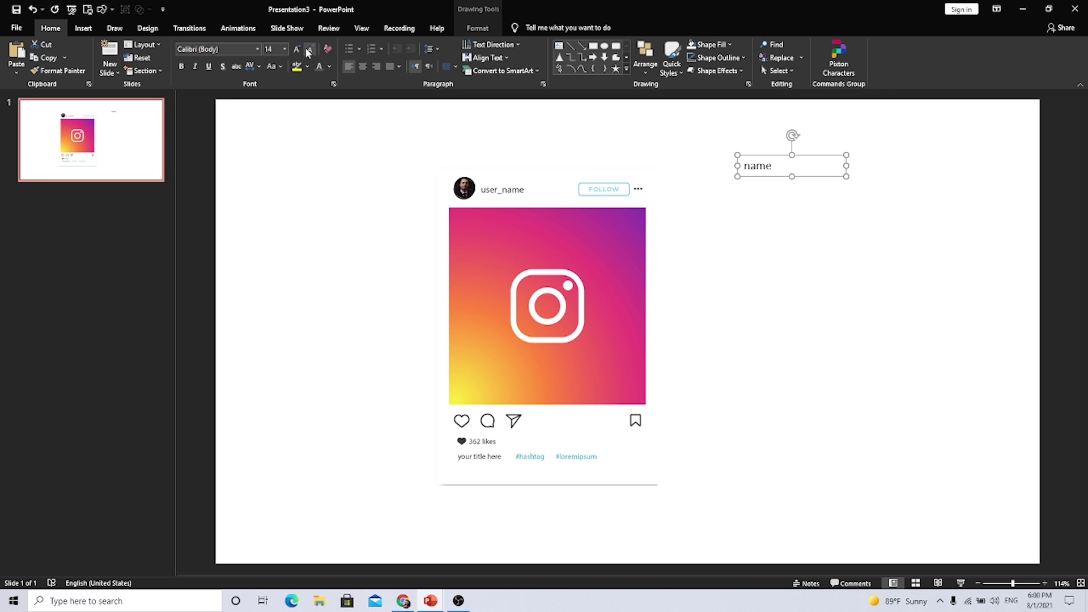
{"action": "left_click", "coordinate": [329, 67]}
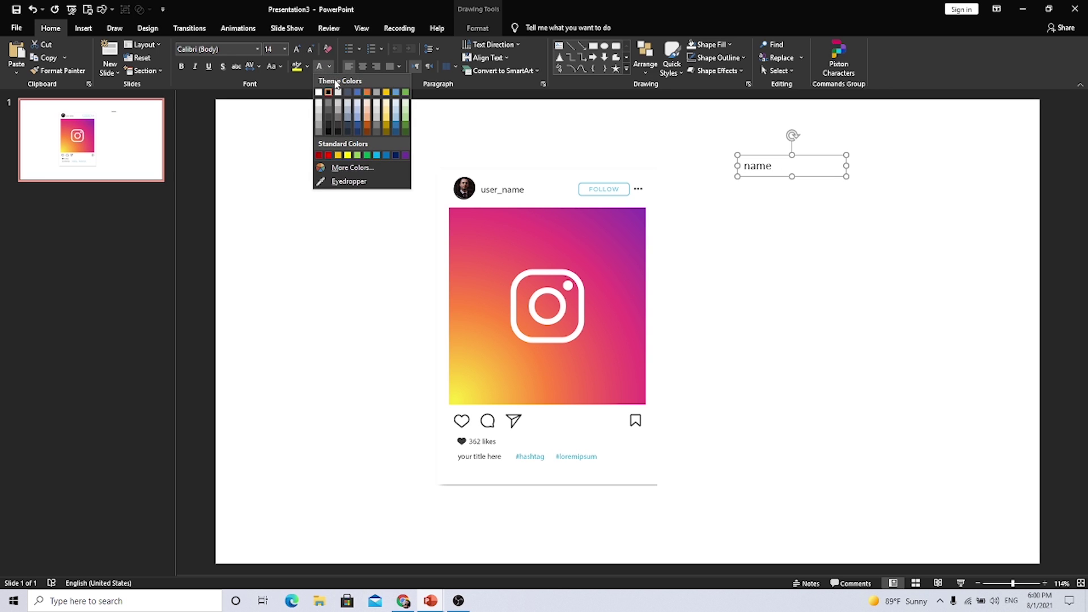
{"action": "left_click", "coordinate": [328, 124]}
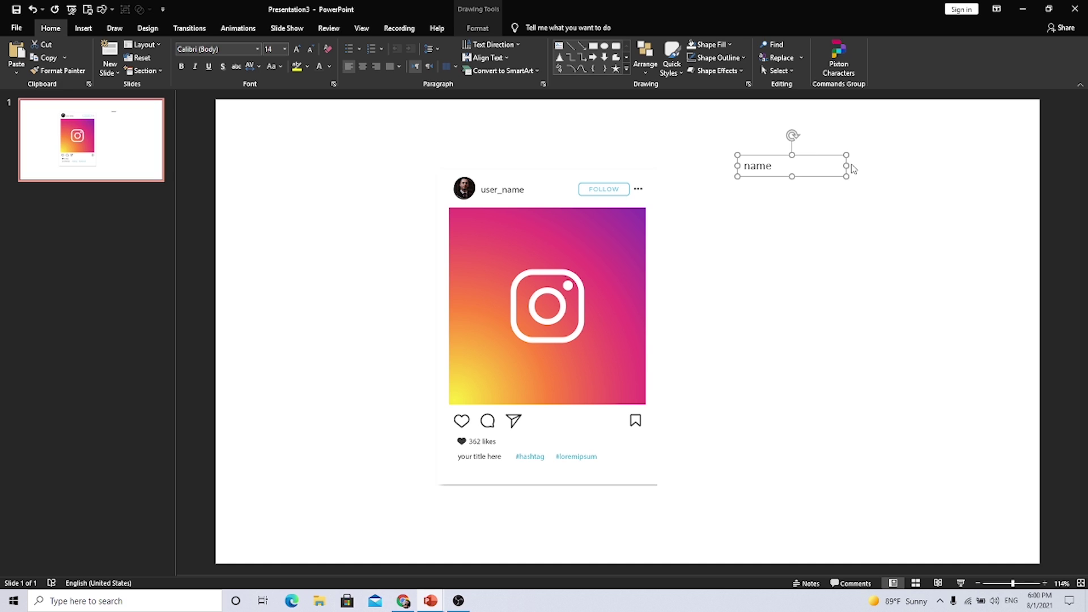
{"action": "left_click_drag", "start_coordinate": [846, 165], "coordinate": [512, 179]}
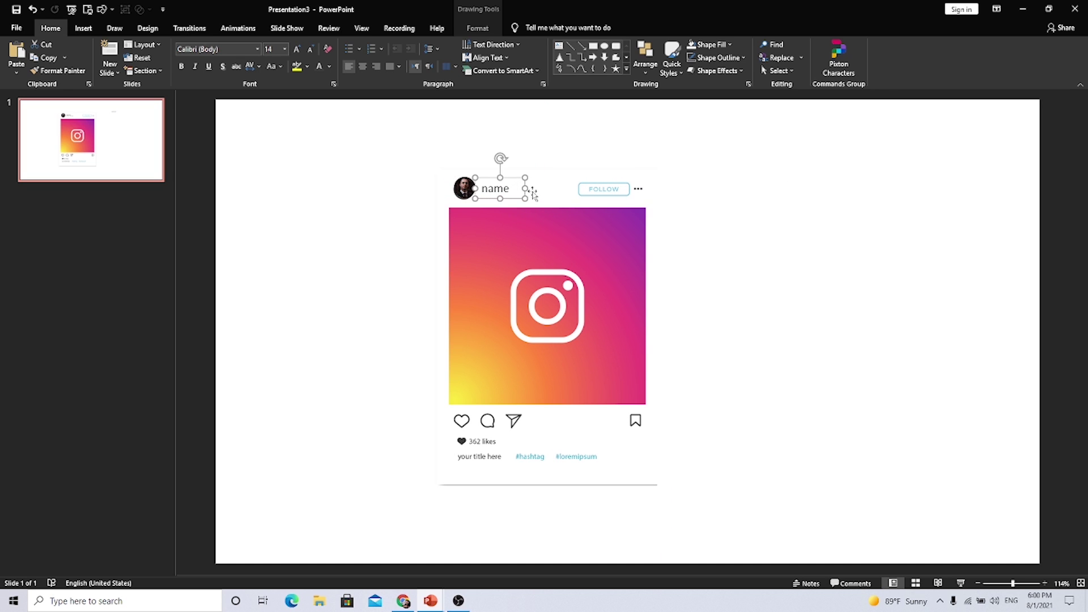
{"action": "mouse_move", "coordinate": [525, 189]}
{"action": "left_mouse_down"}
{"action": "mouse_move", "coordinate": [538, 188]}
{"action": "mouse_move", "coordinate": [522, 178]}
{"action": "left_mouse_up"}
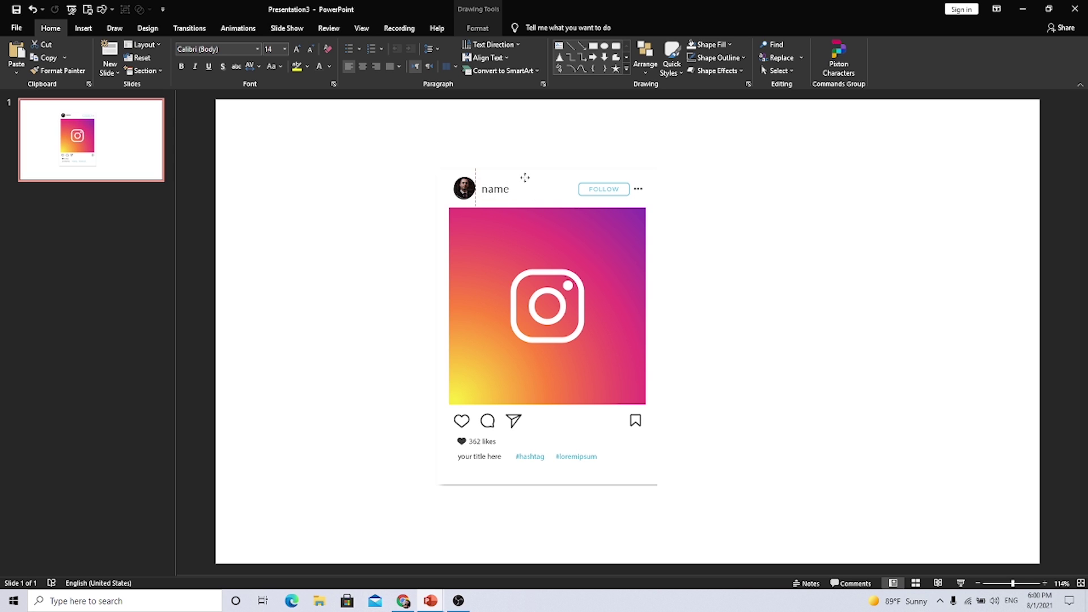
{"action": "left_click", "coordinate": [731, 183]}
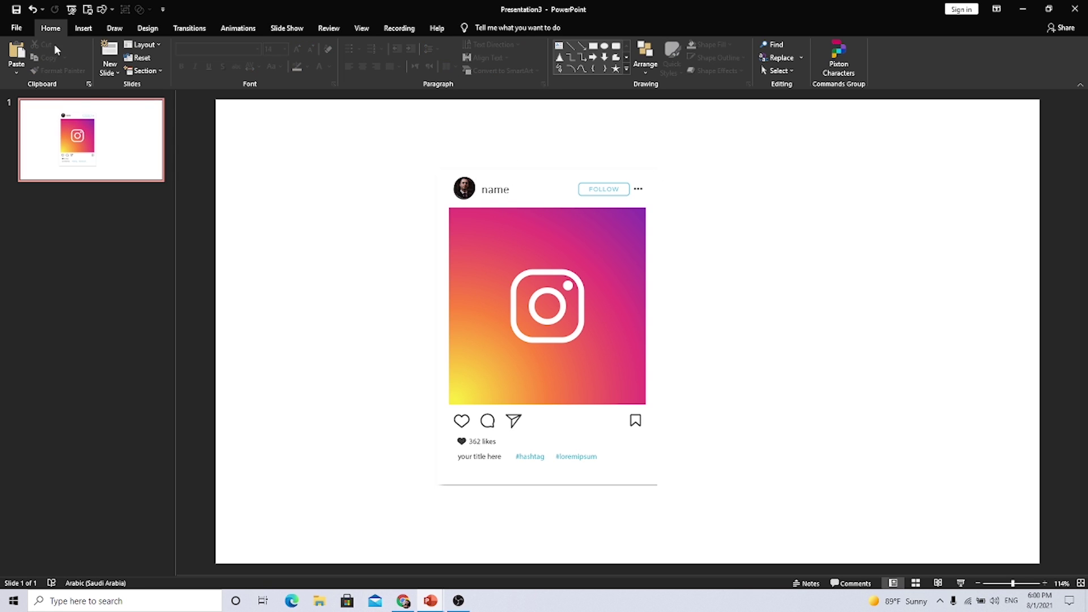
Insert the blue swimming pool picture from this computer onto the slide.
{"action": "left_click", "coordinate": [85, 29]}
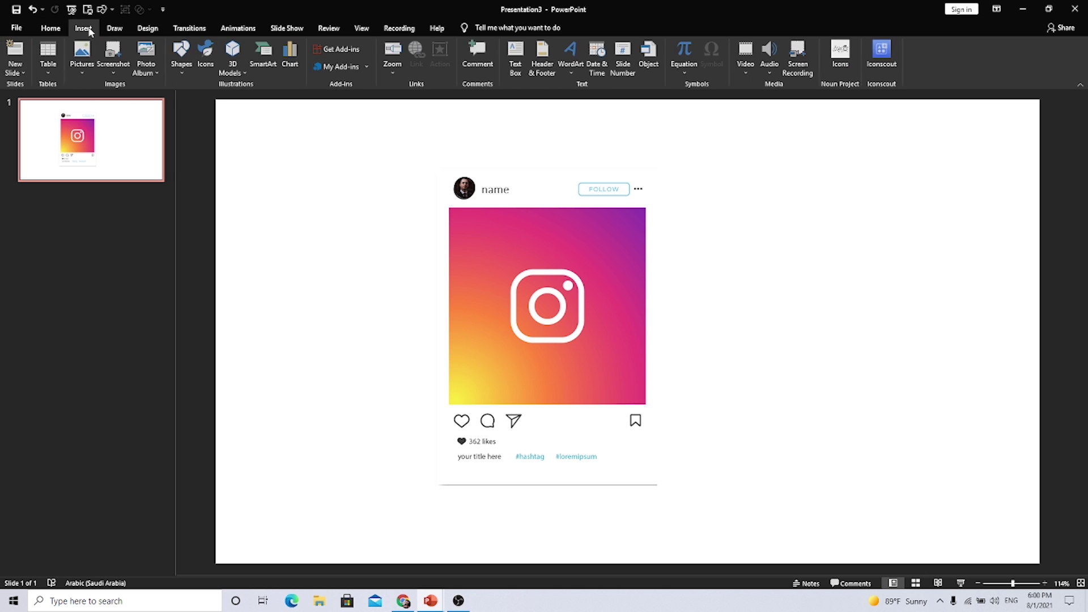
{"action": "left_click", "coordinate": [83, 64]}
{"action": "left_click", "coordinate": [108, 99]}
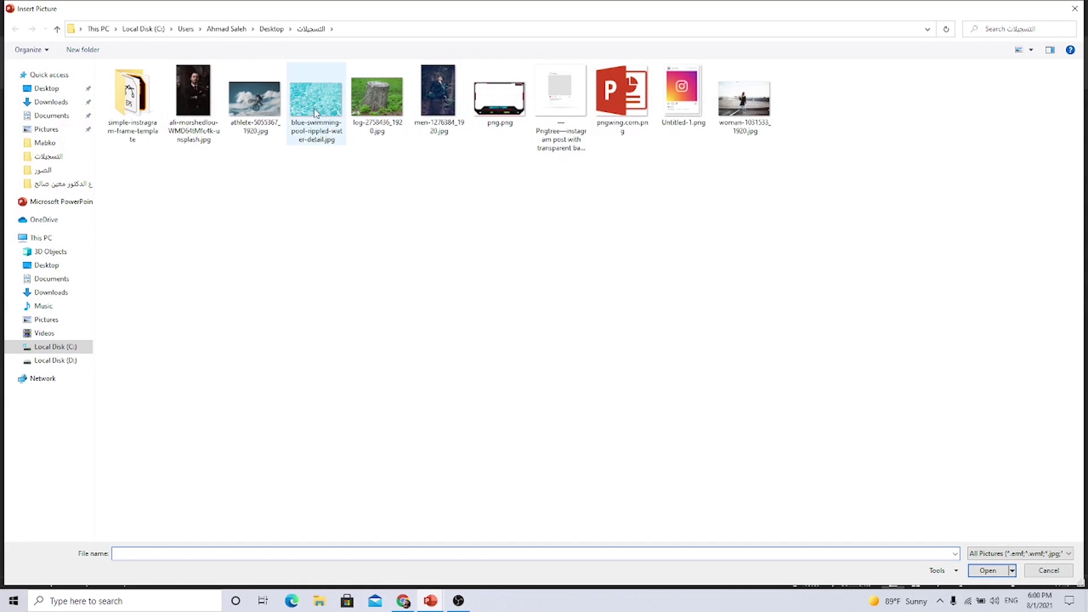
{"action": "left_click", "coordinate": [315, 108]}
{"action": "left_click", "coordinate": [988, 570]}
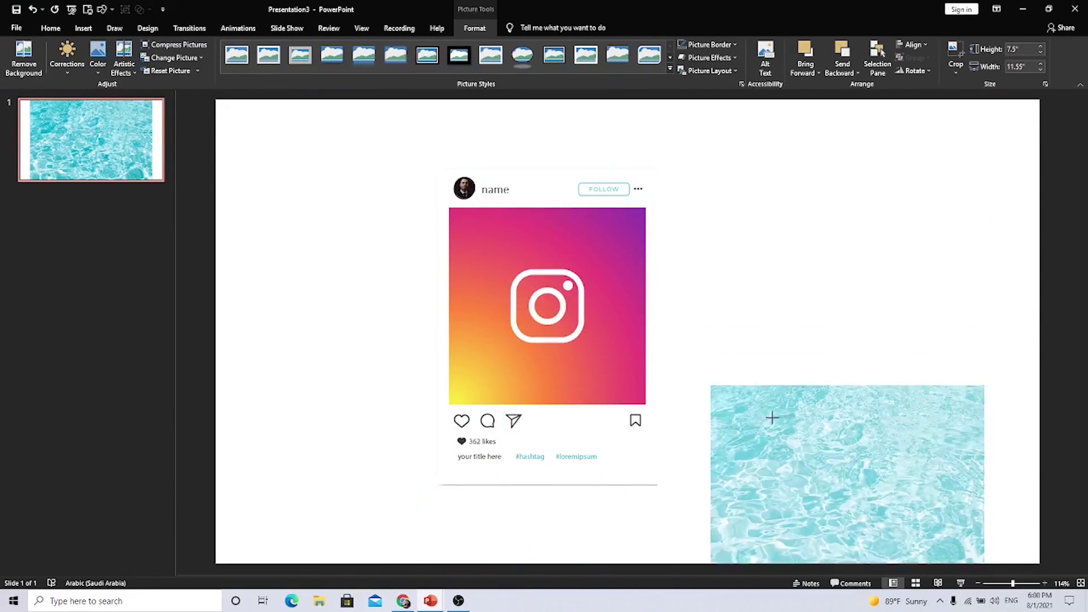
Resize and position the pool photo to exactly cover the post's gradient picture area.
{"action": "left_click_drag", "start_coordinate": [269, 96], "coordinate": [770, 417]}
{"action": "mouse_move", "coordinate": [840, 451]}
{"action": "left_mouse_down"}
{"action": "mouse_move", "coordinate": [552, 245]}
{"action": "mouse_move", "coordinate": [522, 238]}
{"action": "left_mouse_up"}
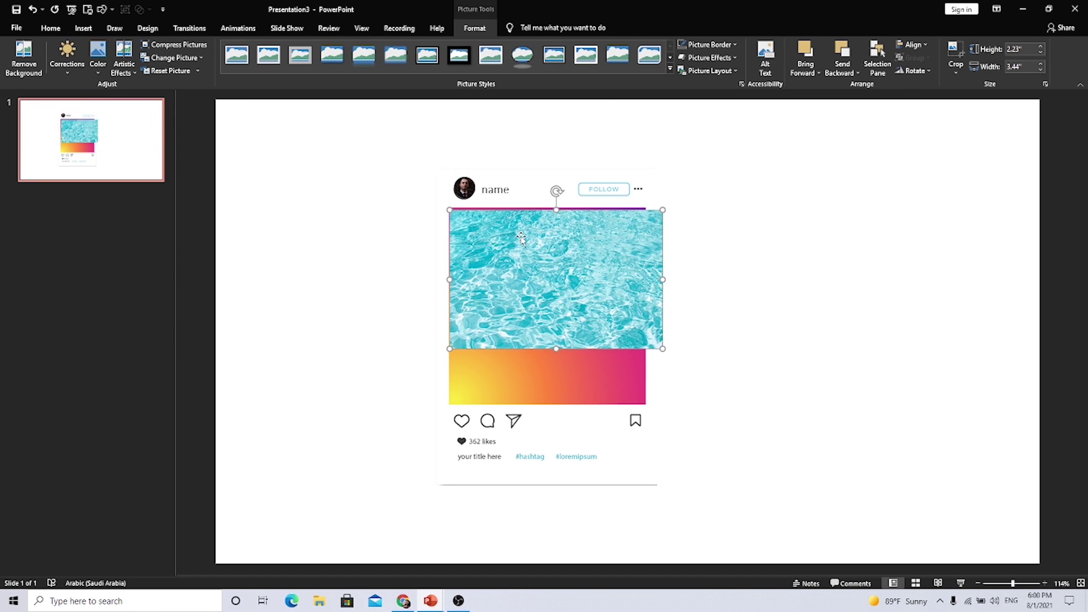
{"action": "key", "text": "Up"}
{"action": "key", "text": "Up"}
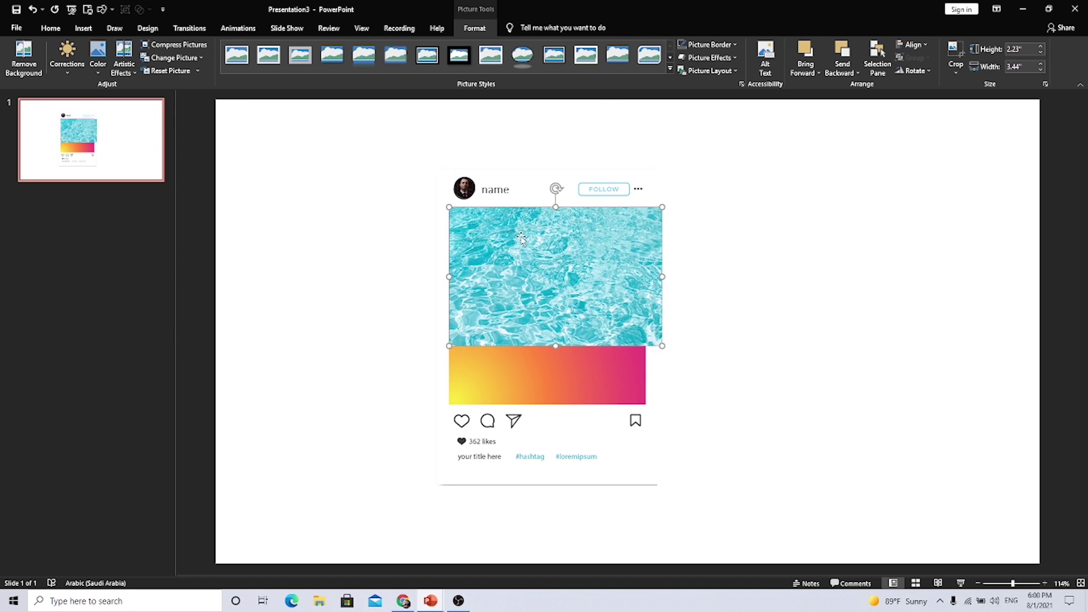
{"action": "left_click_drag", "start_coordinate": [662, 276], "coordinate": [646, 276]}
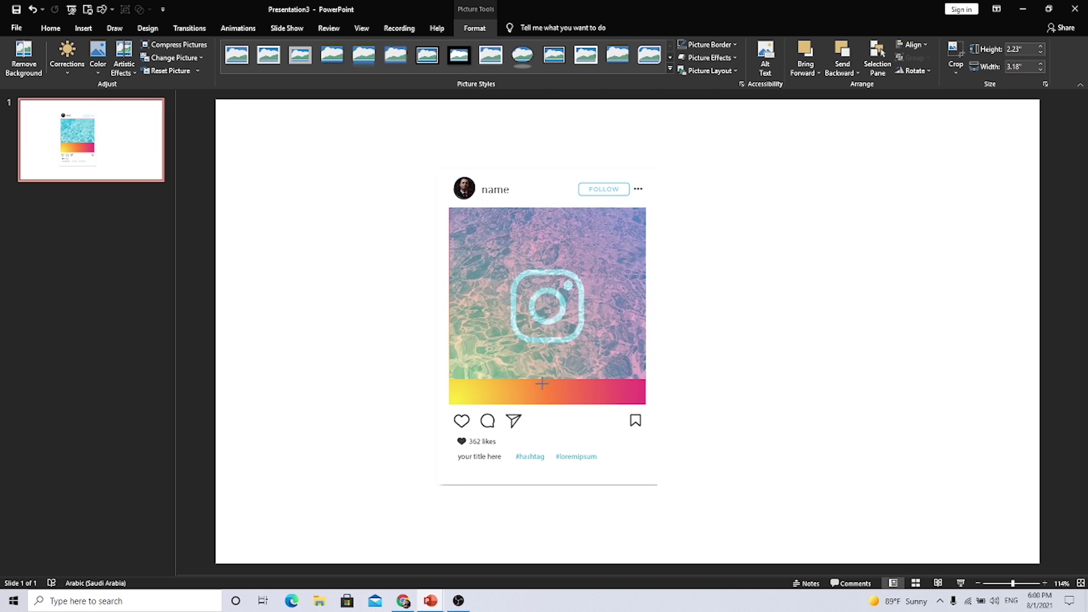
{"action": "left_click_drag", "start_coordinate": [546, 346], "coordinate": [546, 406]}
{"action": "left_click", "coordinate": [362, 292]}
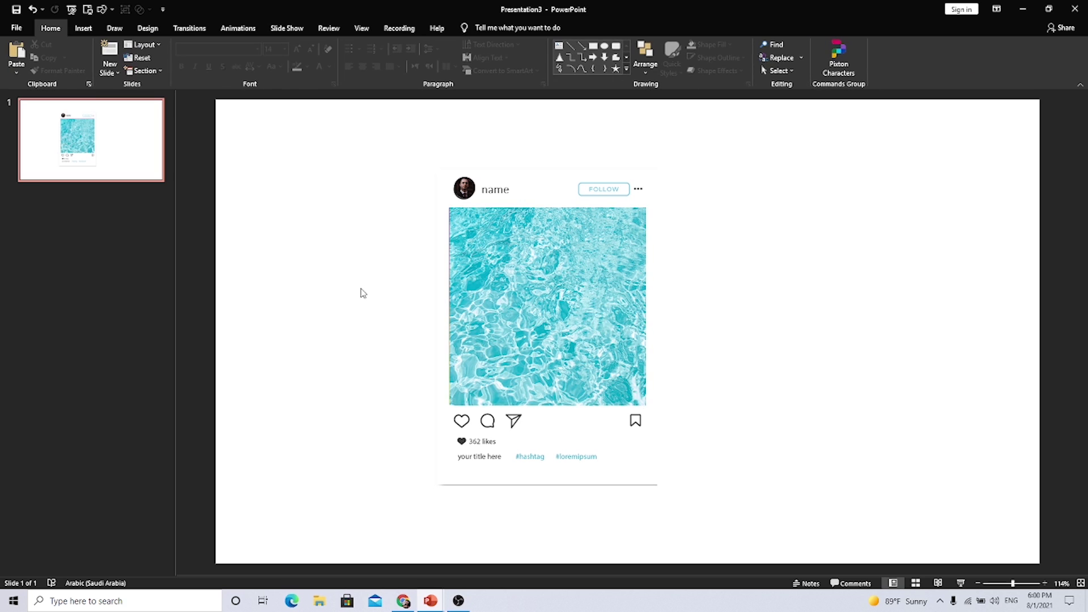
{"action": "left_click_drag", "start_coordinate": [320, 126], "coordinate": [832, 535]}
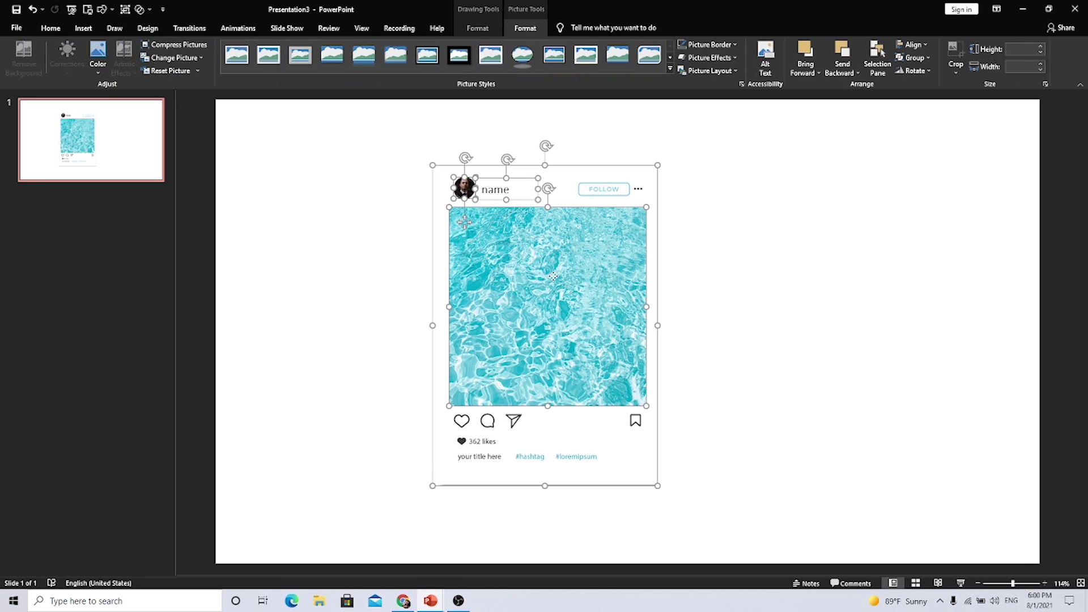
Group all selected mockup parts into one object and nudge it slightly right and down.
{"action": "right_click", "coordinate": [554, 276]}
{"action": "mouse_move", "coordinate": [582, 341]}
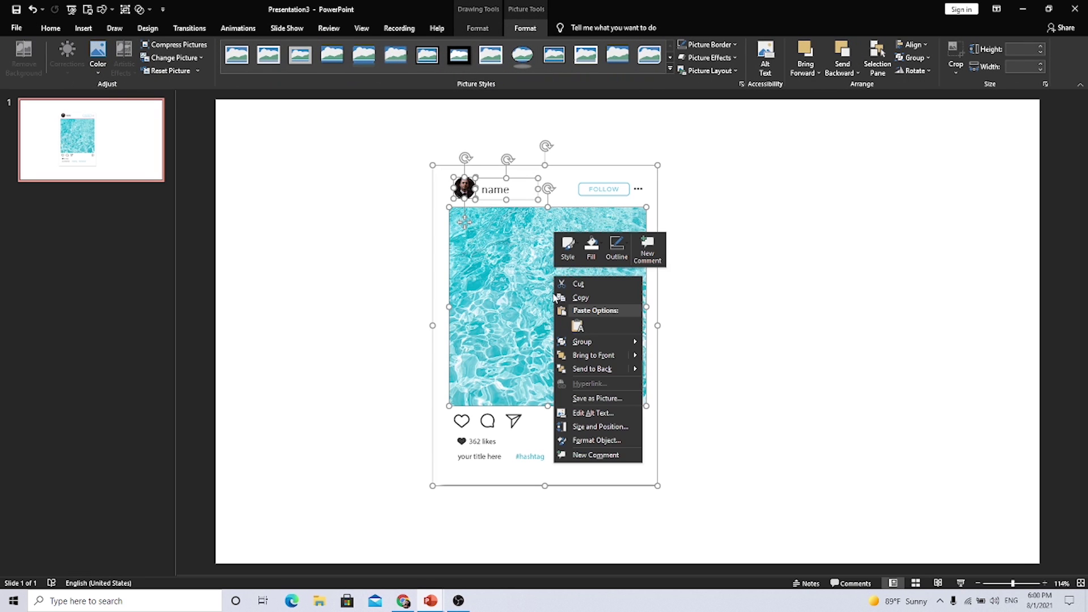
{"action": "left_click", "coordinate": [686, 343]}
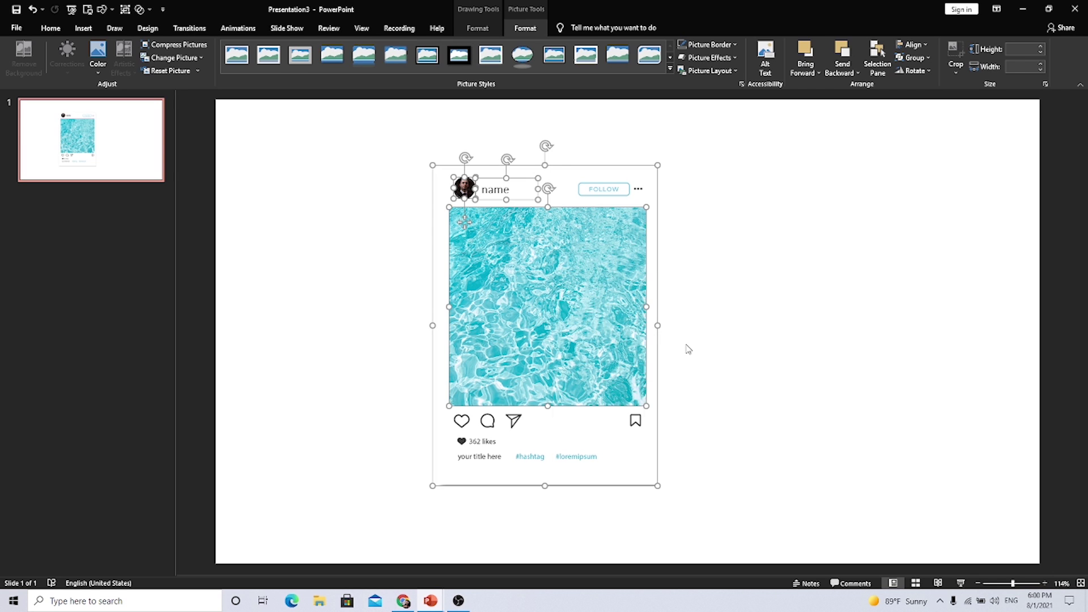
{"action": "mouse_move", "coordinate": [616, 293]}
{"action": "left_mouse_down"}
{"action": "mouse_move", "coordinate": [637, 313]}
{"action": "mouse_move", "coordinate": [636, 289]}
{"action": "left_mouse_up"}
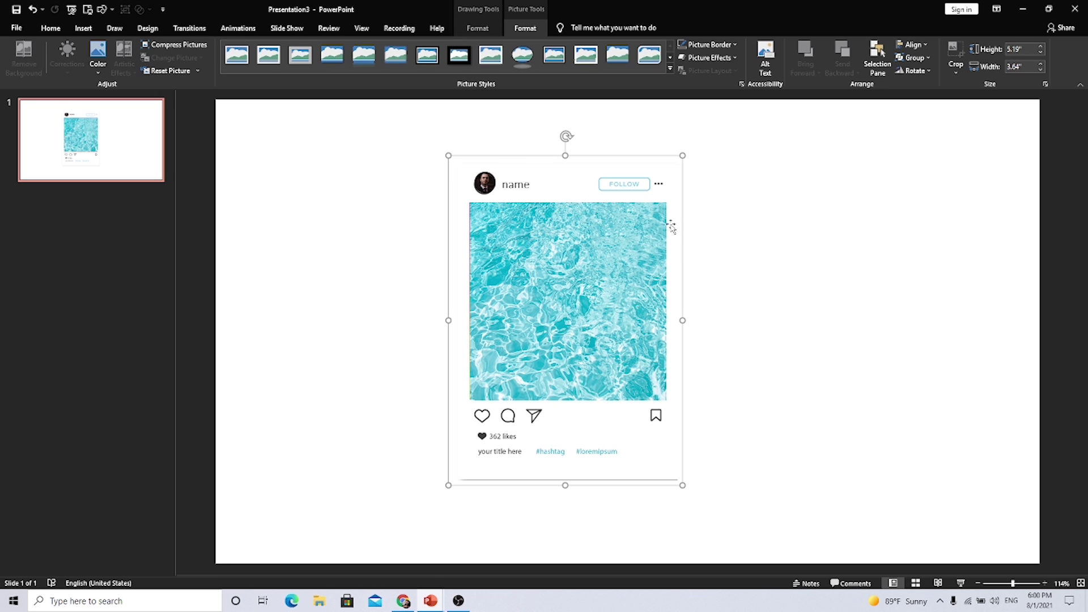
{"action": "right_click", "coordinate": [652, 265]}
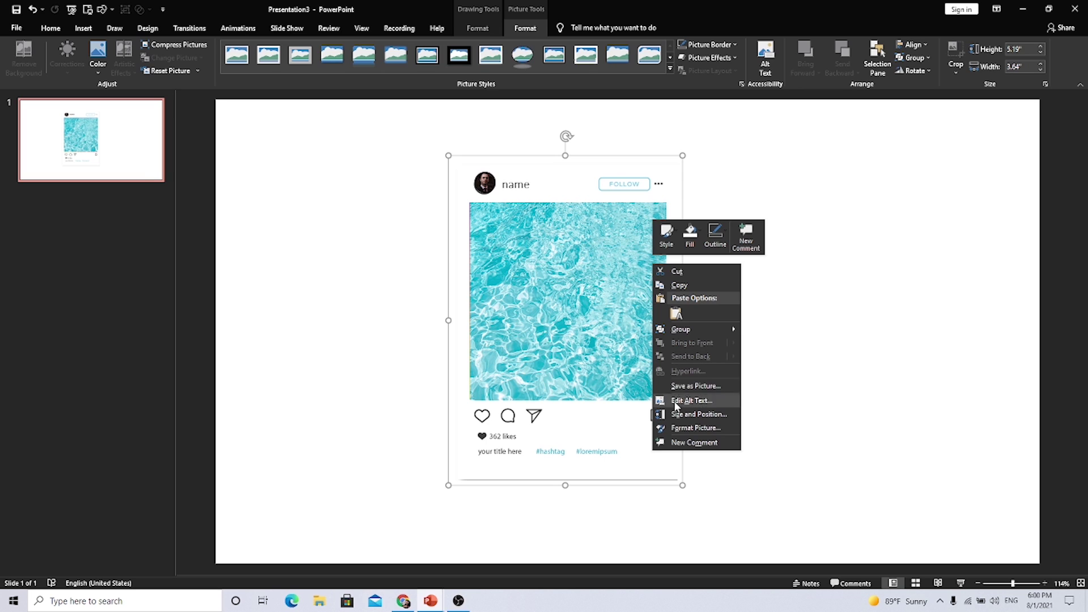
Apply a flat Parallel 3-D rotation preset to the grouped post in Format Picture.
{"action": "left_click", "coordinate": [685, 428]}
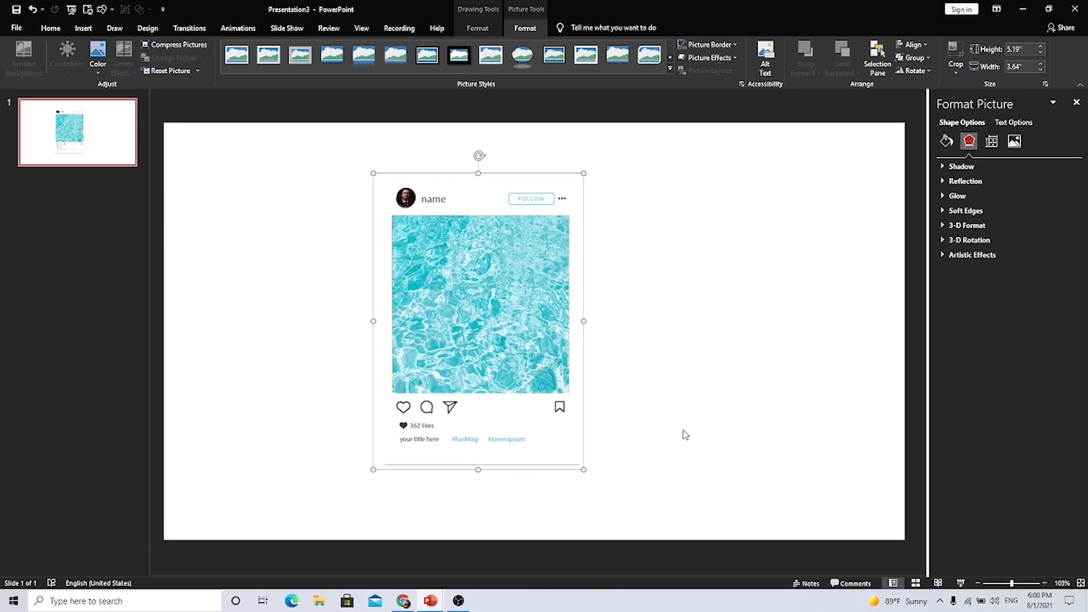
{"action": "left_click", "coordinate": [939, 240]}
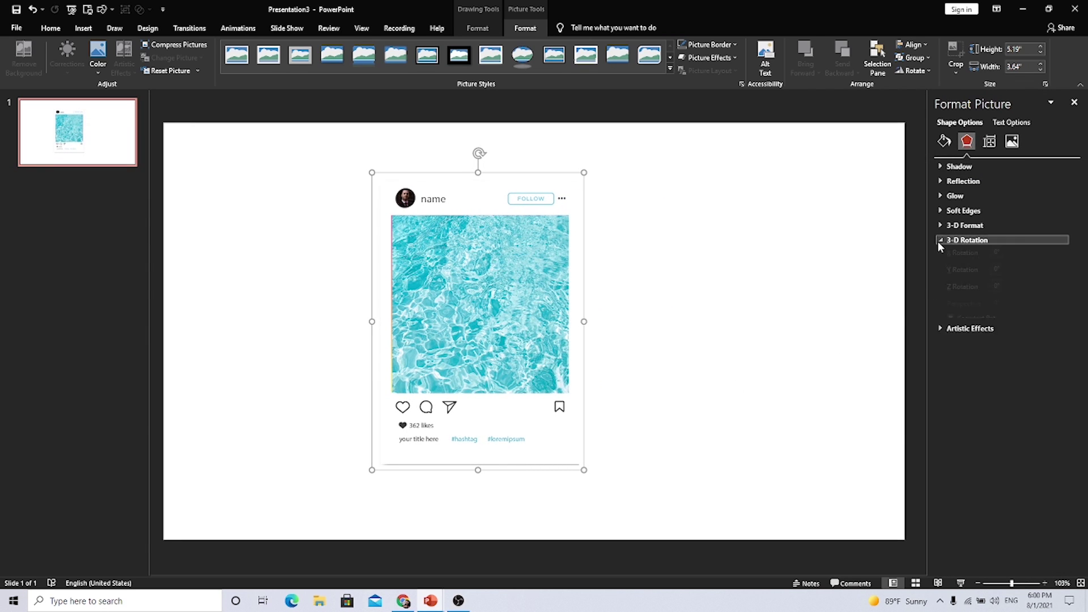
{"action": "left_click", "coordinate": [1050, 261]}
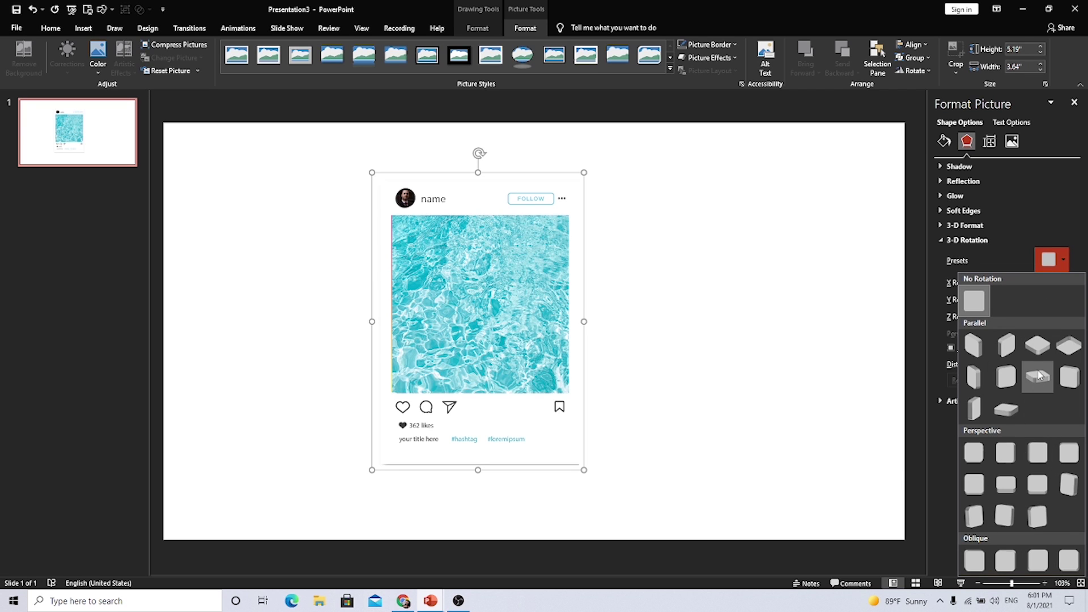
{"action": "left_click", "coordinate": [999, 406]}
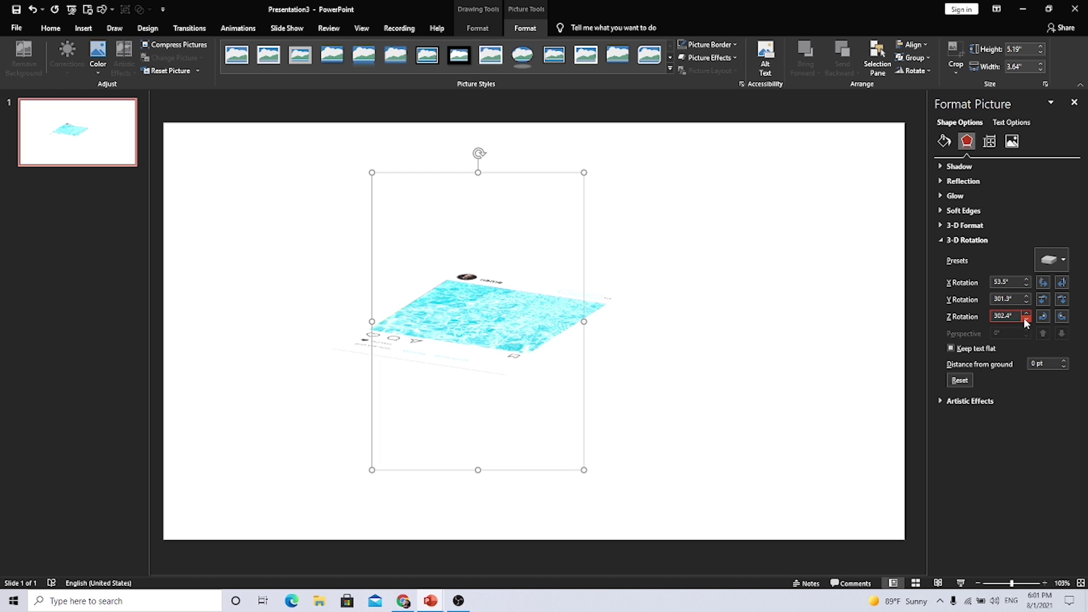
Fine-tune the post's 3-D rotation to X 68.4°, Y 320.4° and Z 286.4°.
{"action": "left_click", "coordinate": [1044, 283]}
{"action": "left_click", "coordinate": [1059, 283]}
{"action": "left_click", "coordinate": [1059, 283]}
{"action": "left_click", "coordinate": [1060, 283]}
{"action": "left_click", "coordinate": [1060, 283]}
{"action": "left_click", "coordinate": [1062, 299]}
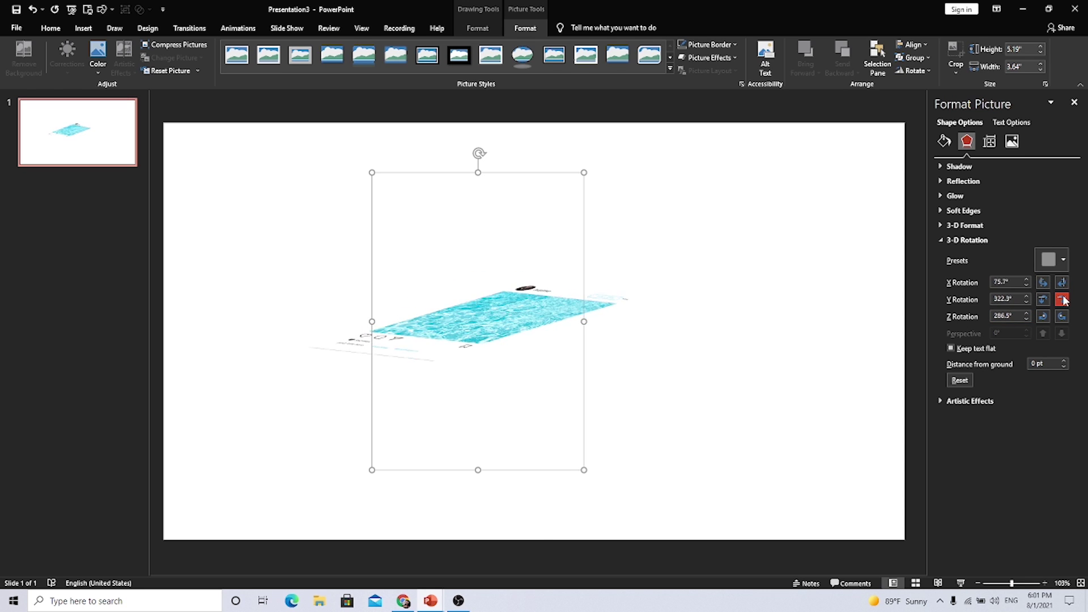
{"action": "left_click", "coordinate": [1046, 300]}
{"action": "left_click", "coordinate": [1061, 316]}
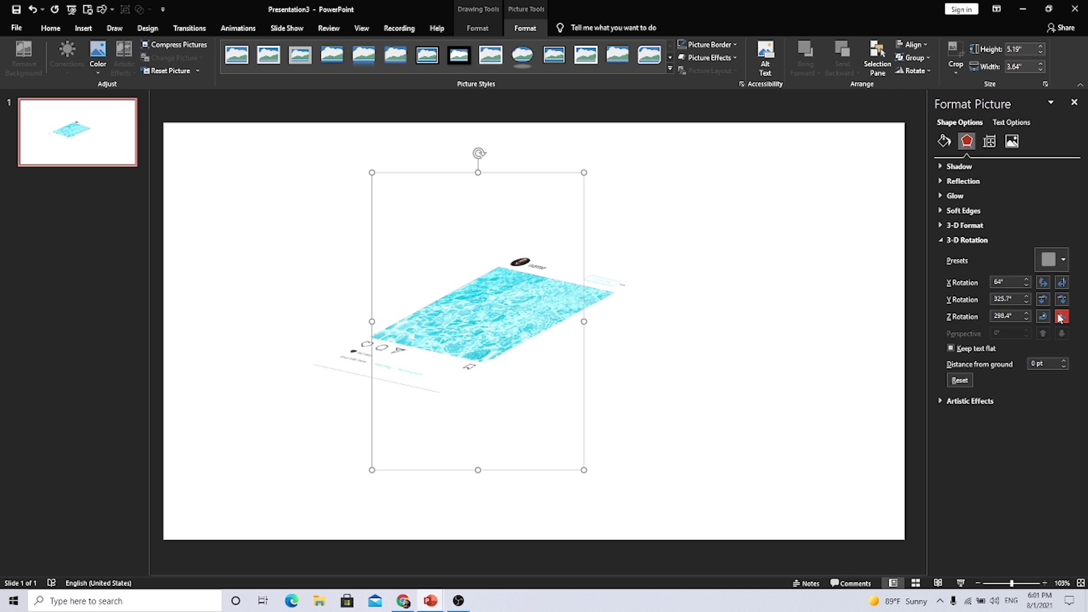
{"action": "left_click", "coordinate": [1042, 316]}
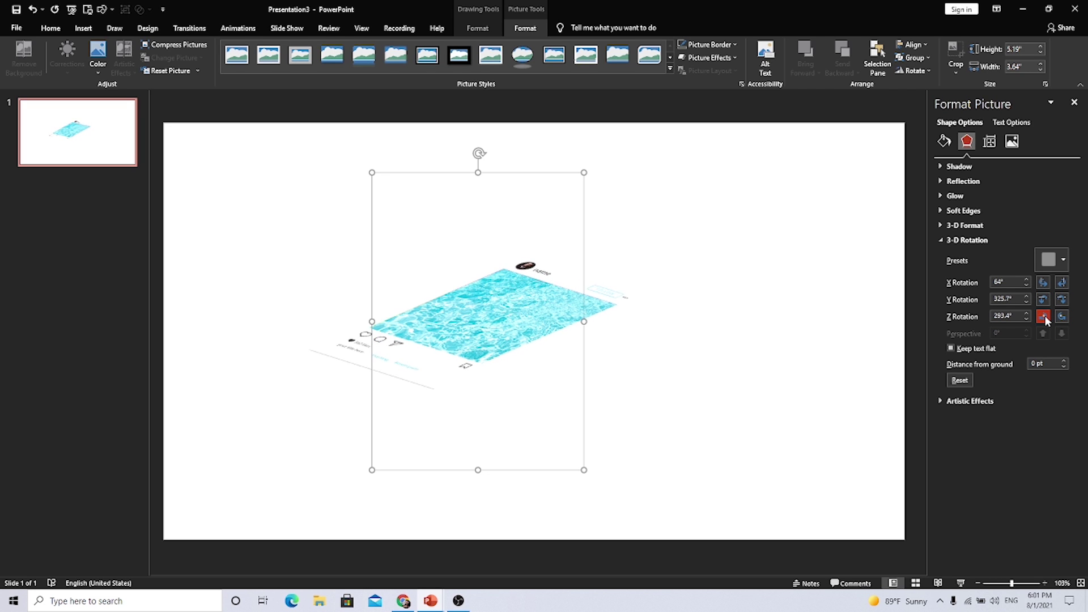
{"action": "left_click", "coordinate": [1043, 316]}
{"action": "left_click", "coordinate": [1042, 316]}
{"action": "left_click", "coordinate": [1062, 299]}
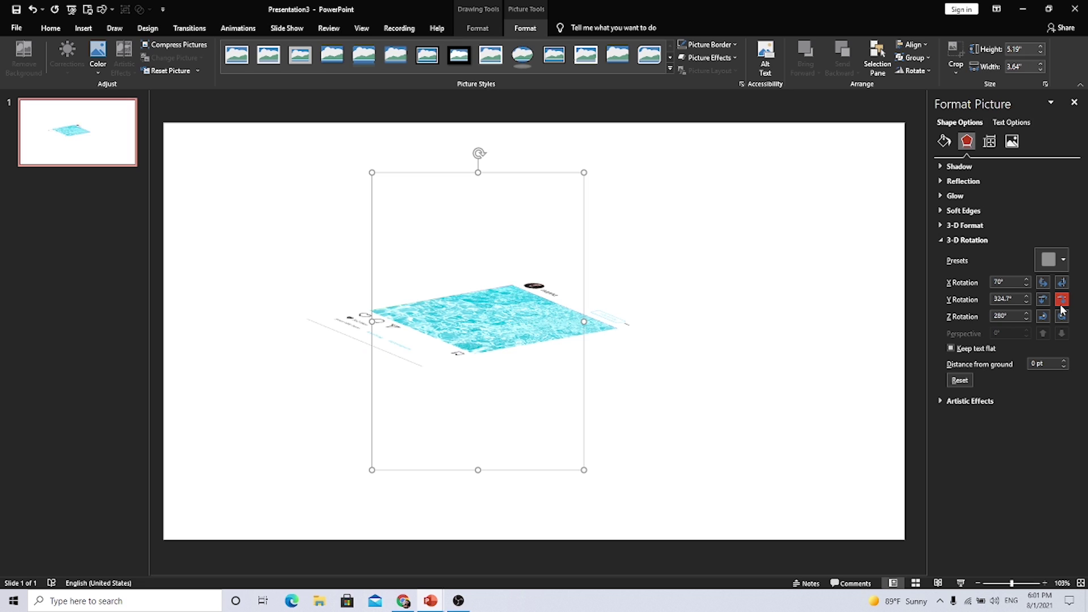
{"action": "left_click", "coordinate": [1042, 316]}
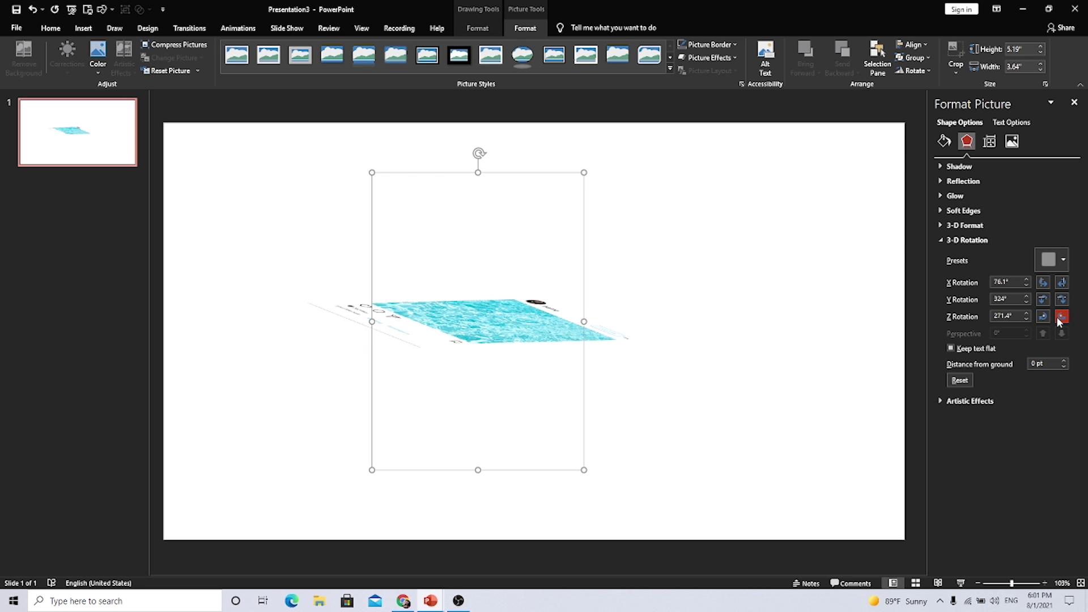
{"action": "left_click", "coordinate": [1062, 317]}
{"action": "left_click", "coordinate": [1061, 316]}
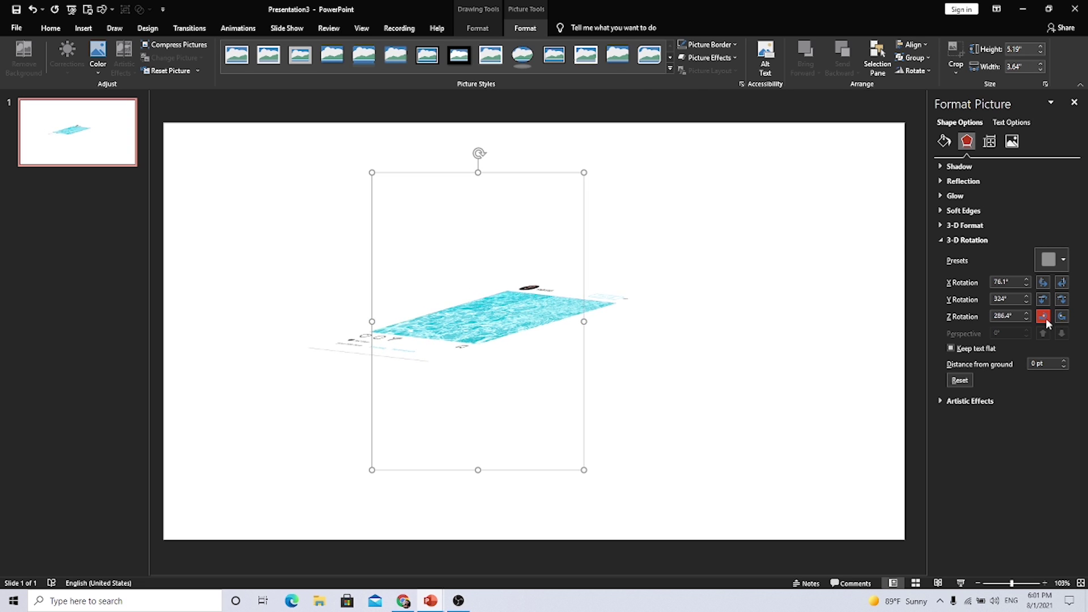
{"action": "left_click", "coordinate": [1042, 316]}
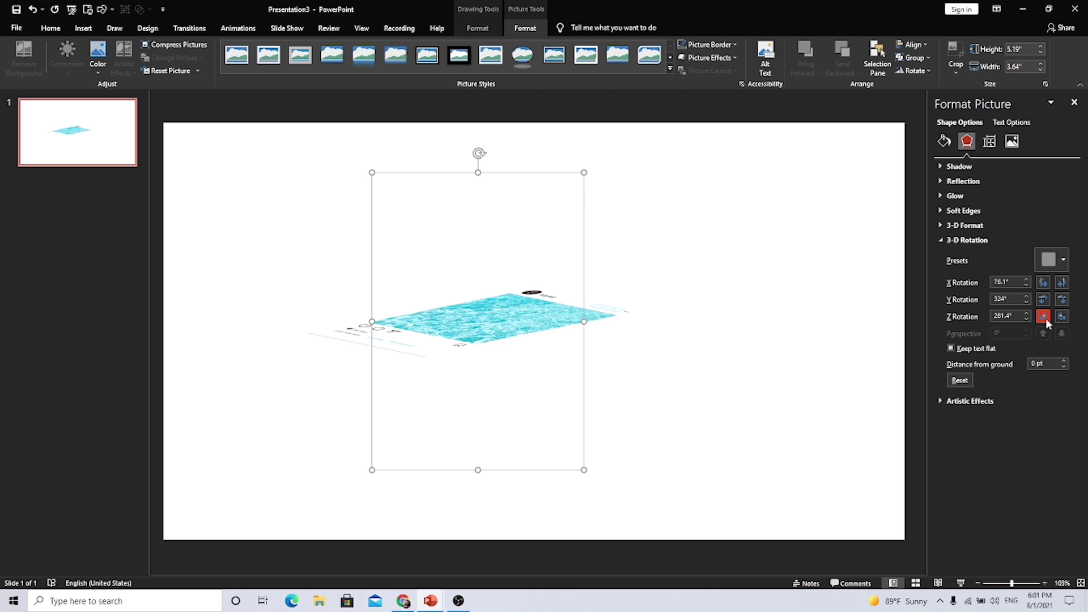
{"action": "left_click", "coordinate": [1062, 284]}
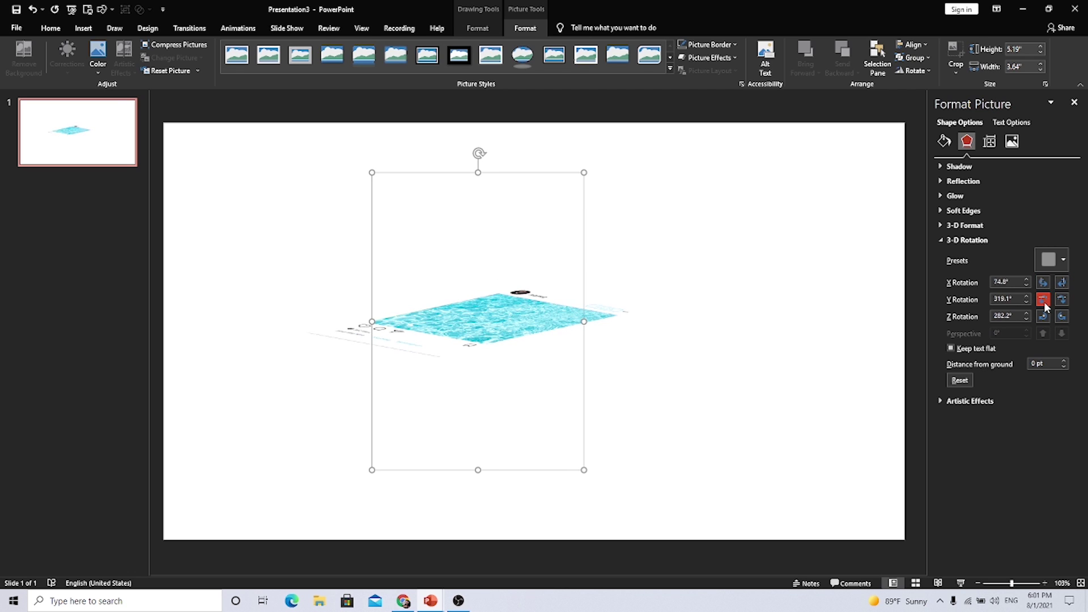
{"action": "left_click", "coordinate": [1045, 305]}
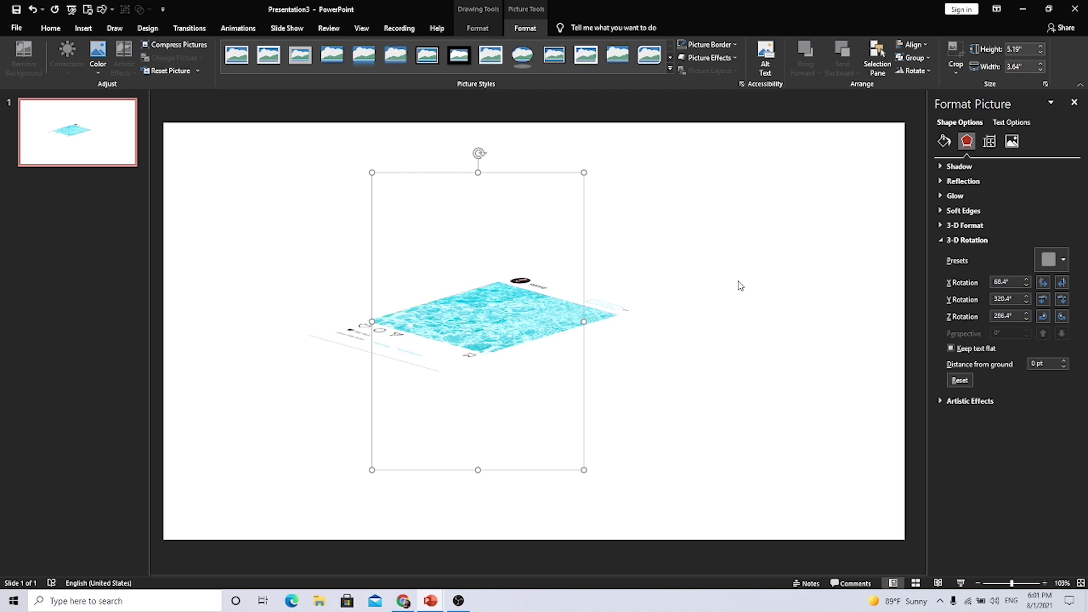
Give the post 3-D depth thickness with dark sides and choose a new surface material.
{"action": "left_click", "coordinate": [939, 227]}
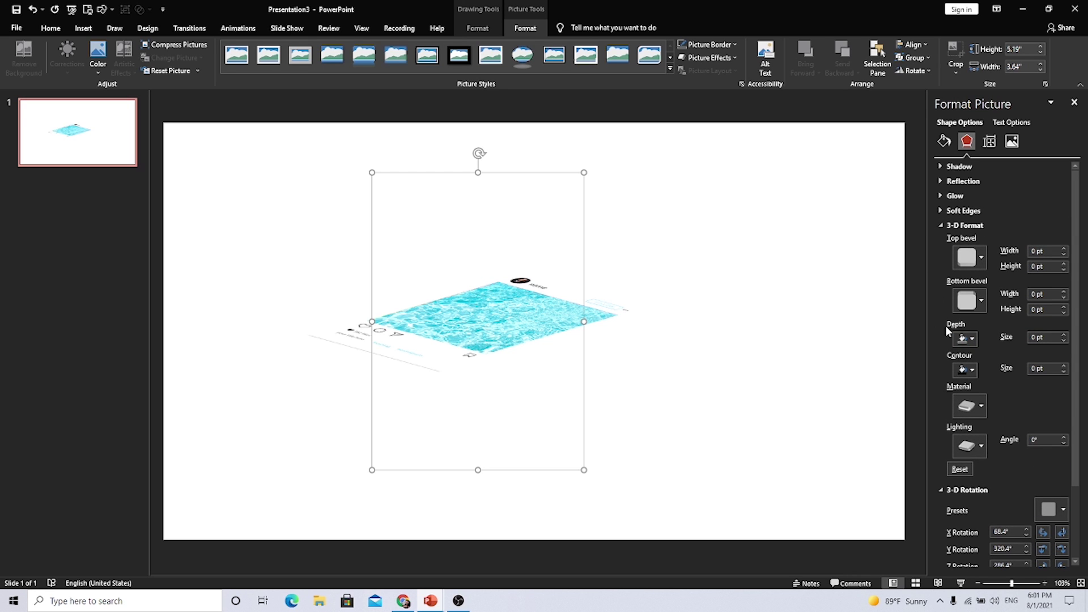
{"action": "left_click", "coordinate": [1064, 335]}
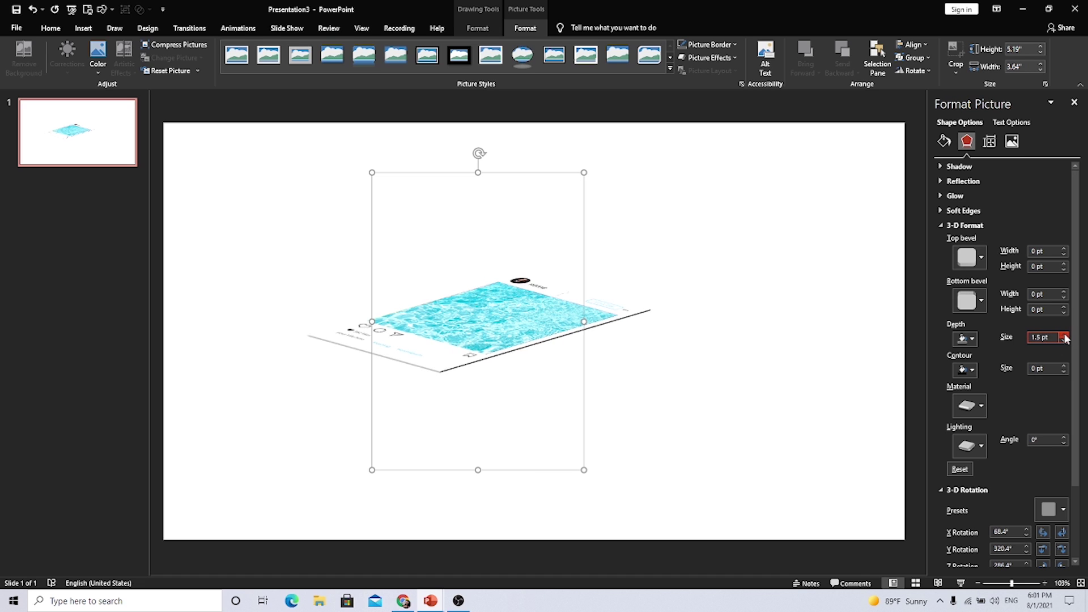
{"action": "left_click", "coordinate": [1064, 336]}
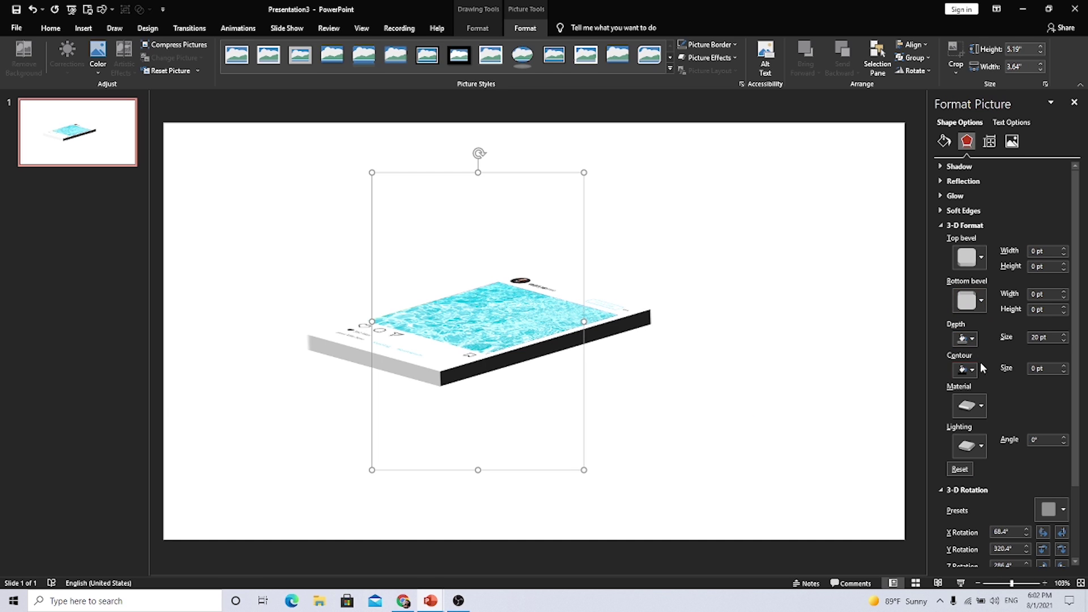
{"action": "scroll", "coordinate": [1004, 392], "scroll_direction": "down", "scroll_amount": 2}
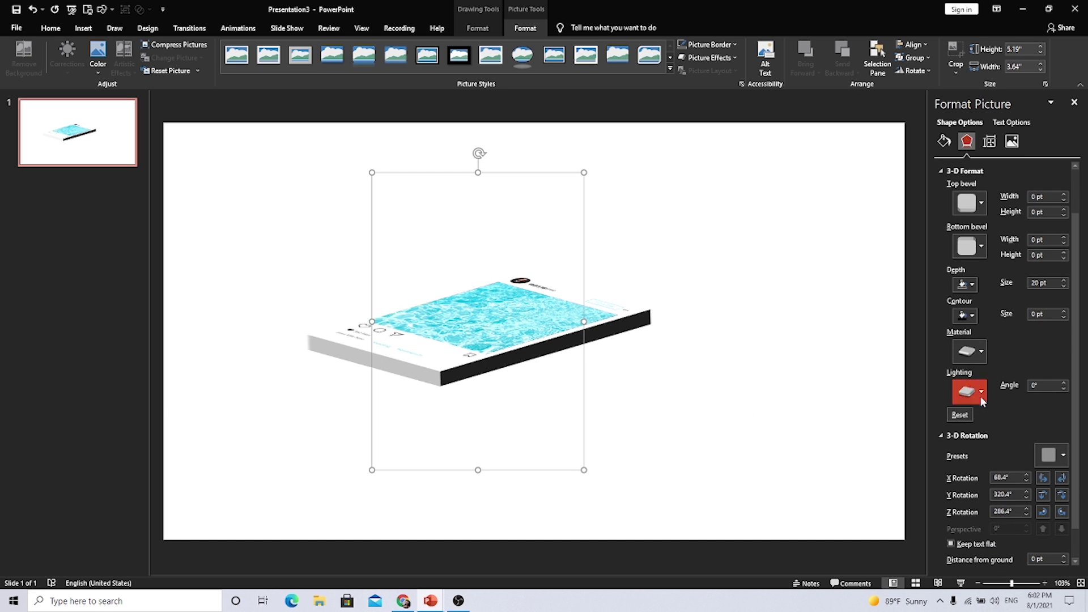
{"action": "left_click", "coordinate": [969, 350]}
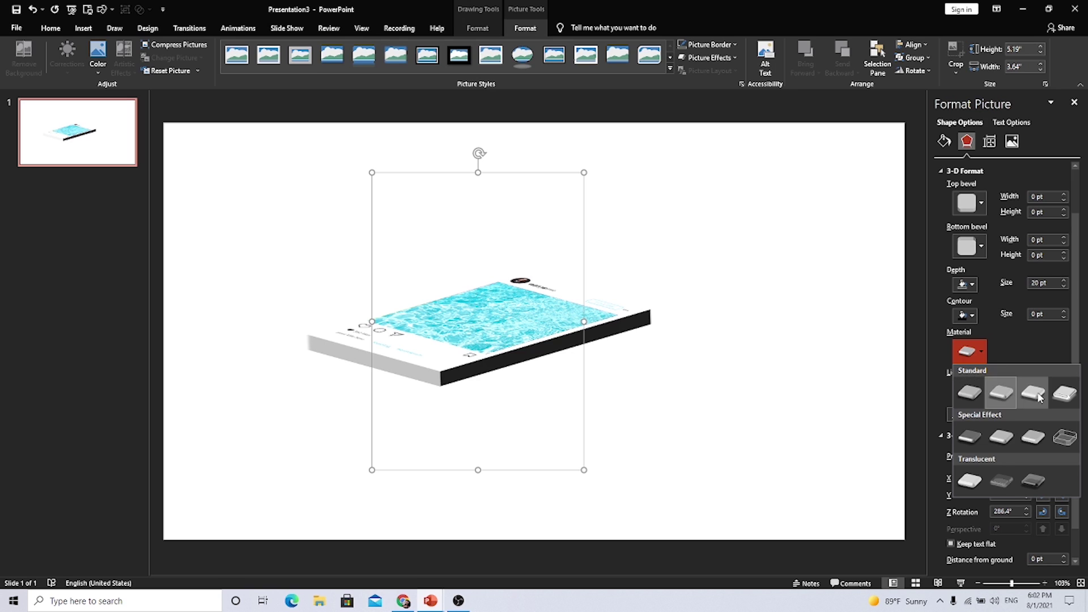
{"action": "left_click", "coordinate": [1037, 392]}
{"action": "left_click", "coordinate": [970, 352]}
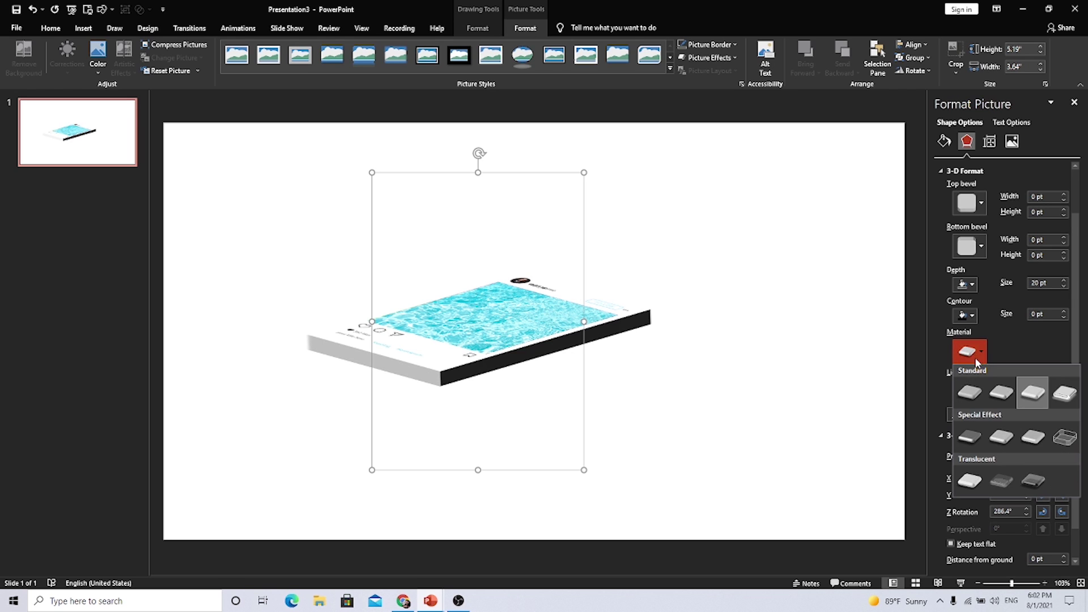
{"action": "left_click", "coordinate": [1063, 395]}
Apply brighter, flatter lighting, shift the post slightly right, and duplicate it.
{"action": "left_click", "coordinate": [984, 392]}
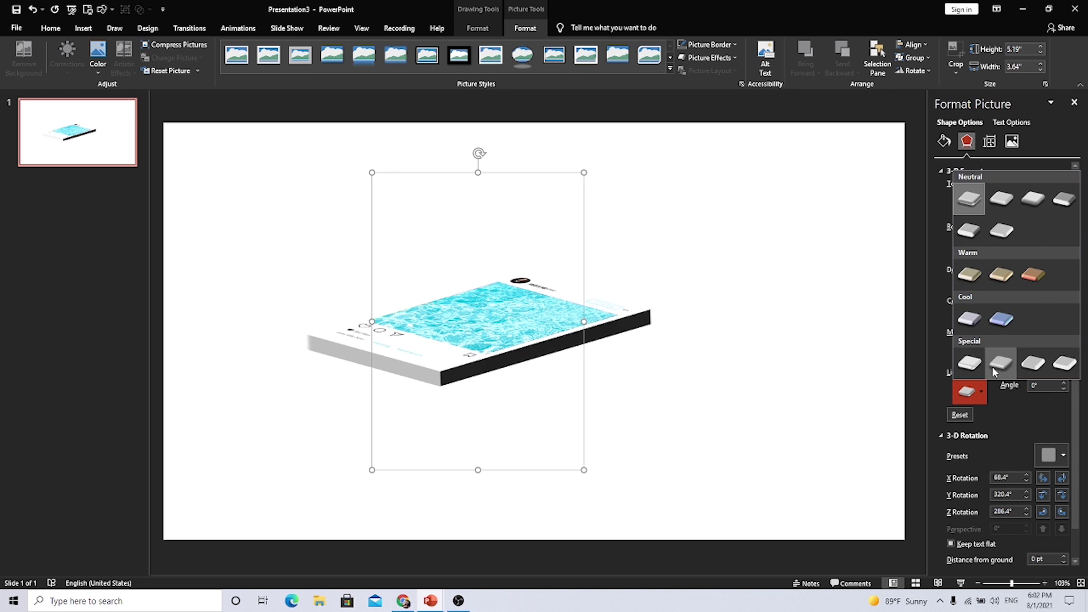
{"action": "left_click", "coordinate": [999, 314]}
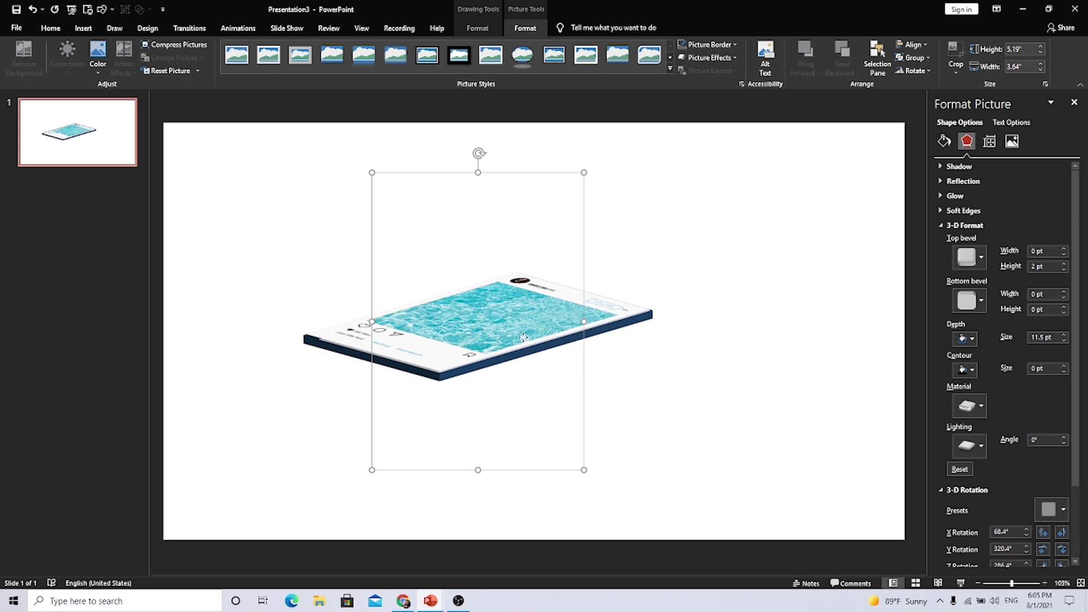
{"action": "left_click_drag", "start_coordinate": [523, 342], "coordinate": [553, 352]}
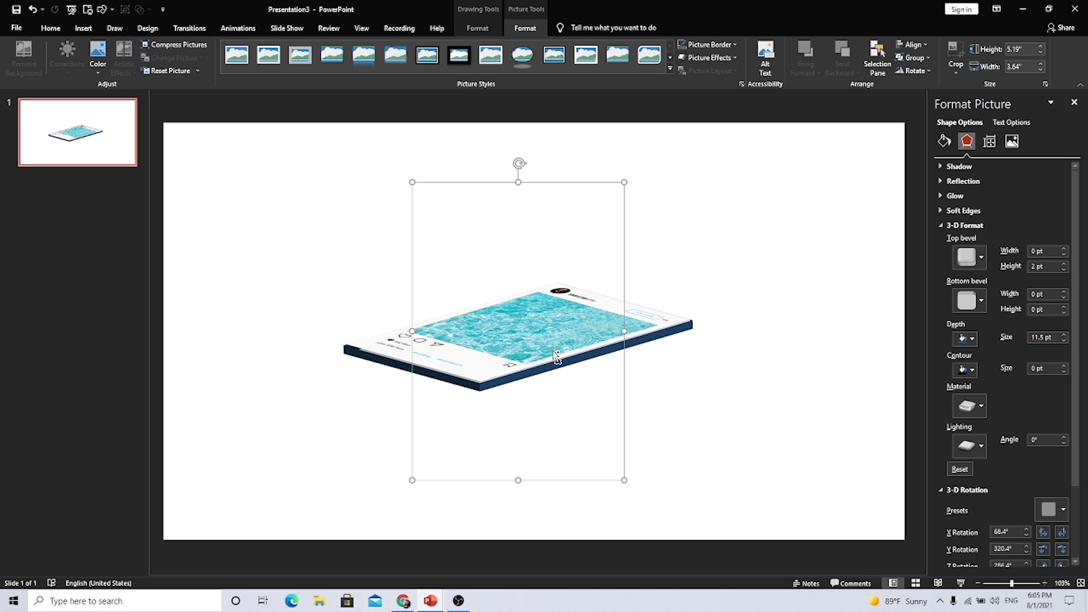
{"action": "key", "text": "ctrl+d"}
Send the first copy behind the original, rotate it slightly, and align it underneath.
{"action": "left_click_drag", "start_coordinate": [557, 357], "coordinate": [577, 354]}
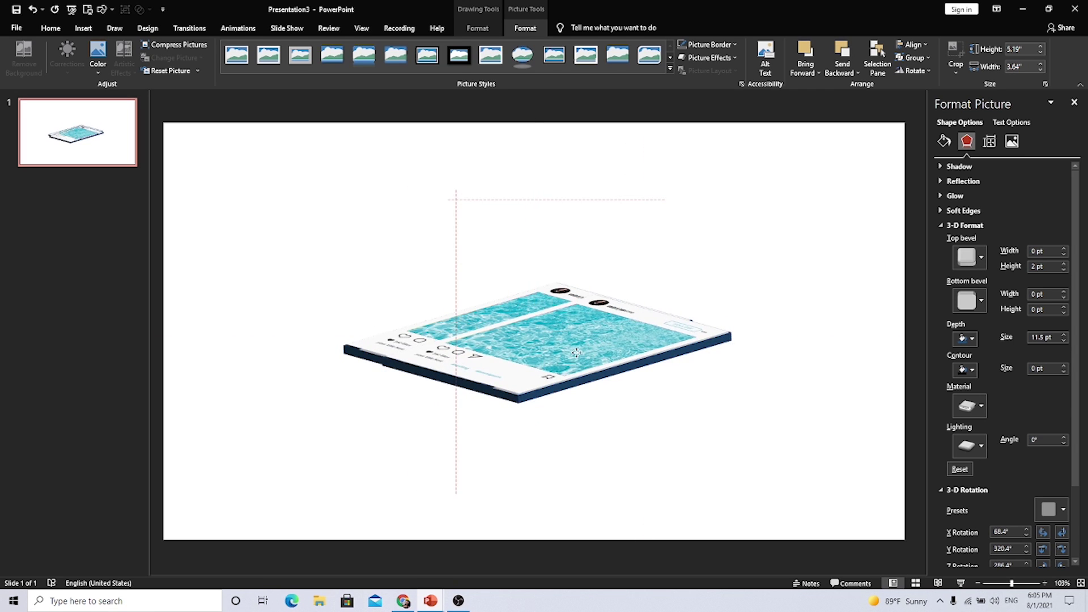
{"action": "right_click", "coordinate": [577, 355]}
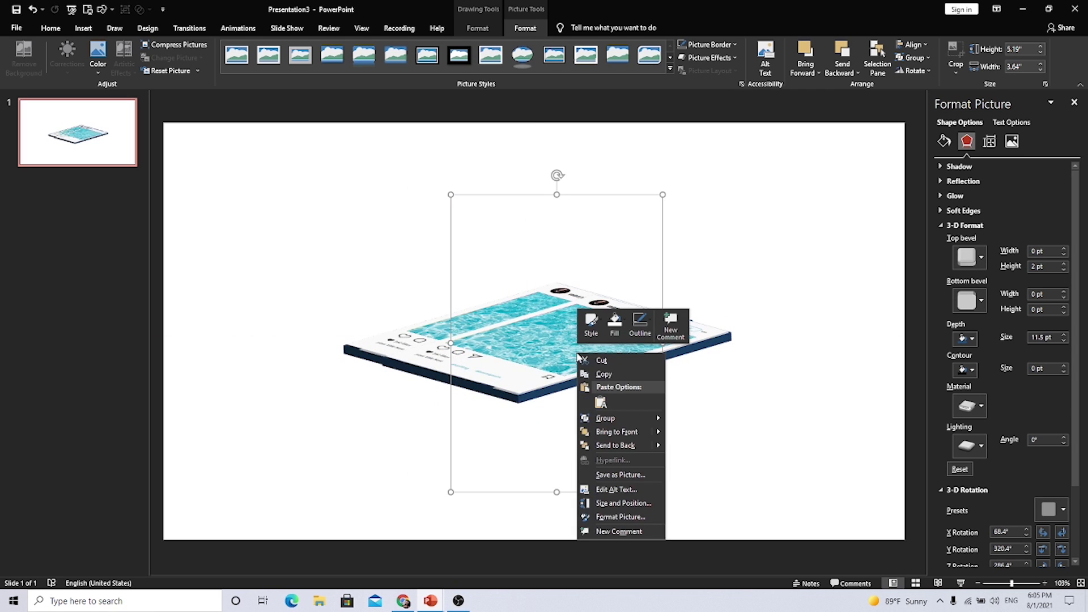
{"action": "left_click", "coordinate": [601, 445]}
{"action": "left_click_drag", "start_coordinate": [551, 383], "coordinate": [514, 375]}
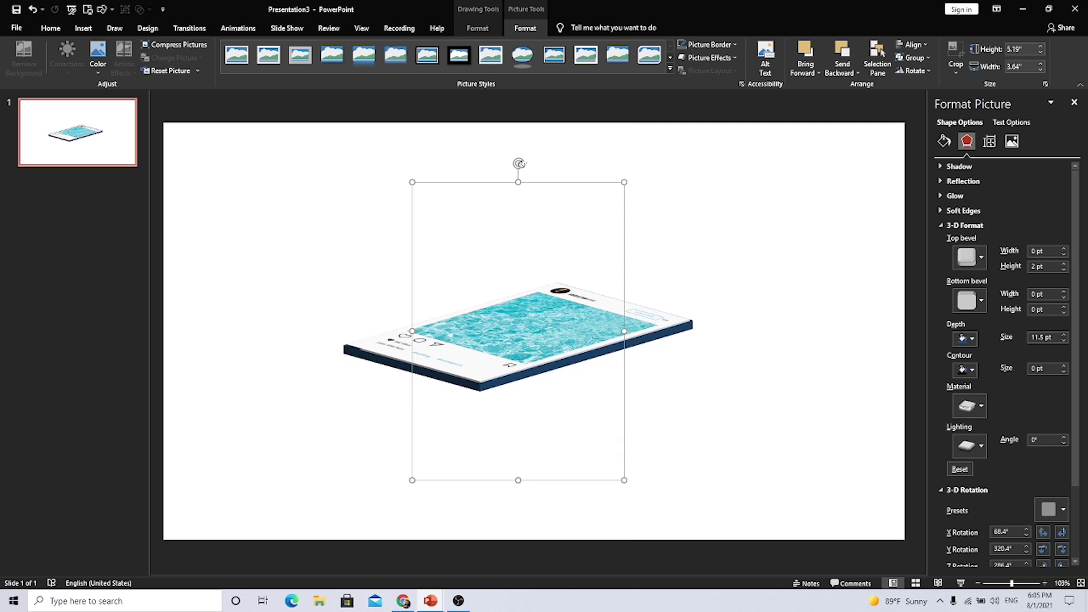
{"action": "left_click_drag", "start_coordinate": [519, 163], "coordinate": [508, 164]}
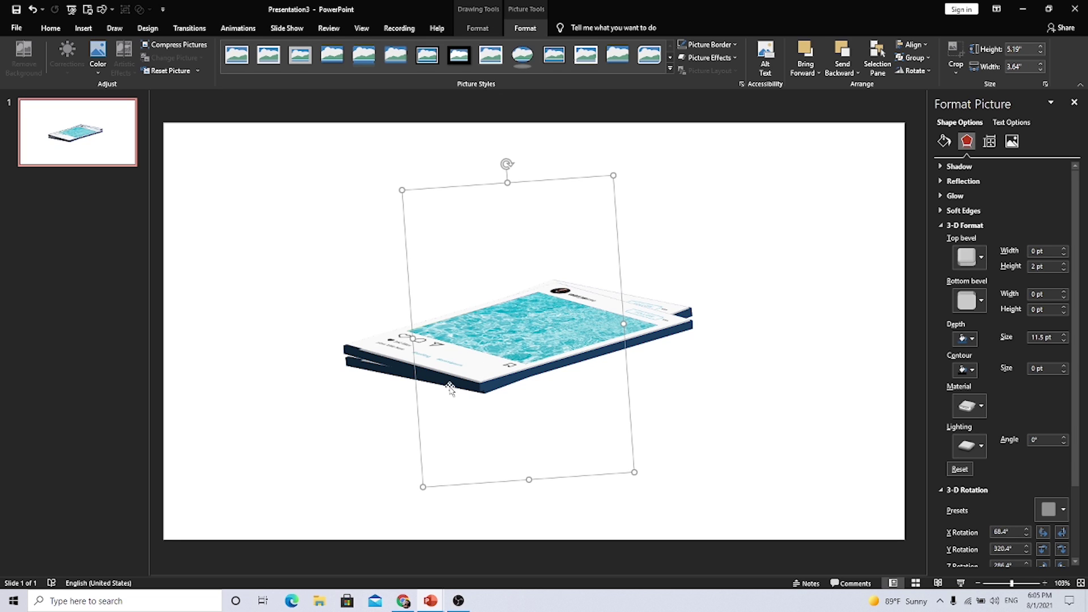
{"action": "left_click_drag", "start_coordinate": [439, 386], "coordinate": [431, 384]}
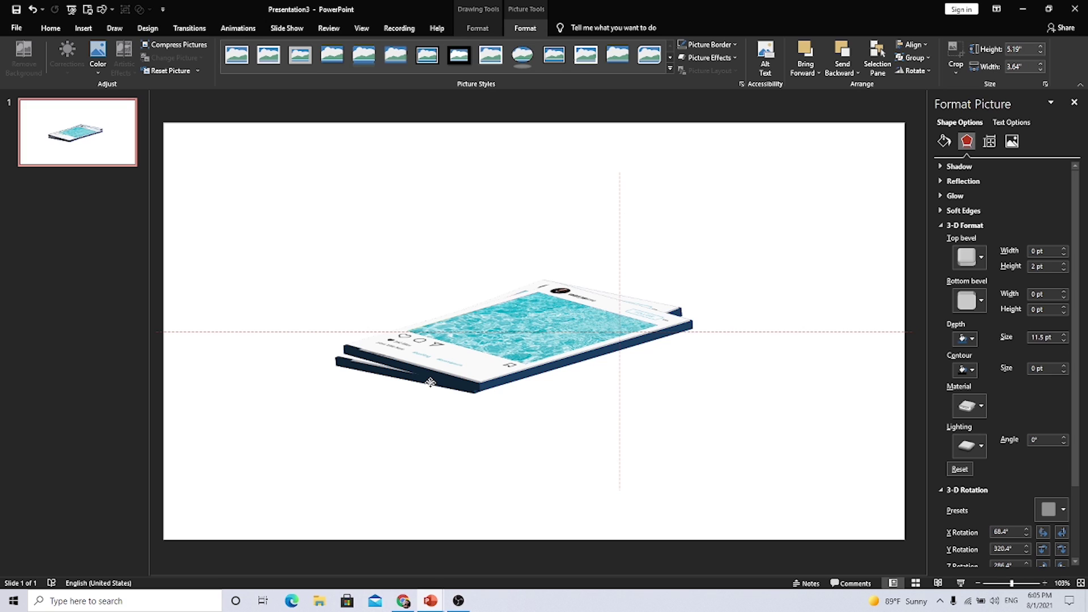
{"action": "left_click_drag", "start_coordinate": [432, 381], "coordinate": [440, 392]}
Add two more copies behind the stack, offsetting each into a fanned pile.
{"action": "key", "text": "ctrl+d"}
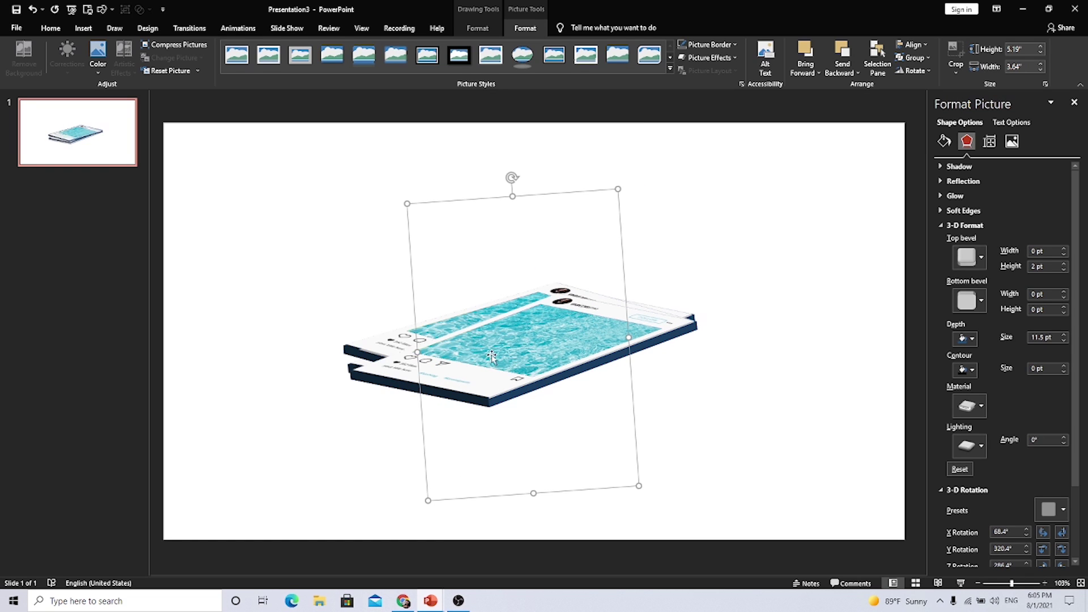
{"action": "right_click", "coordinate": [495, 389]}
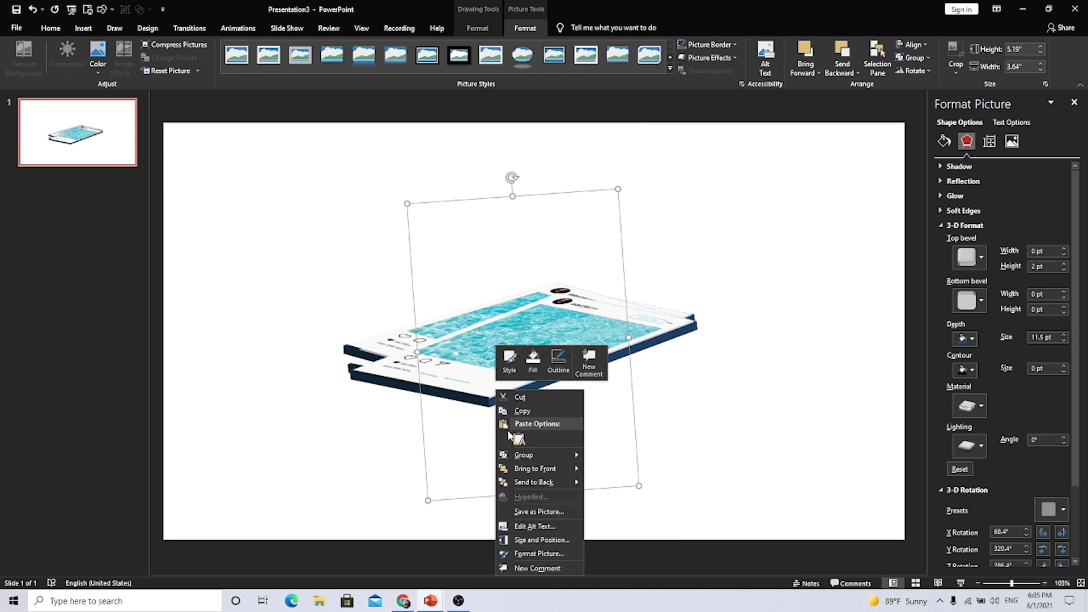
{"action": "left_click", "coordinate": [527, 483]}
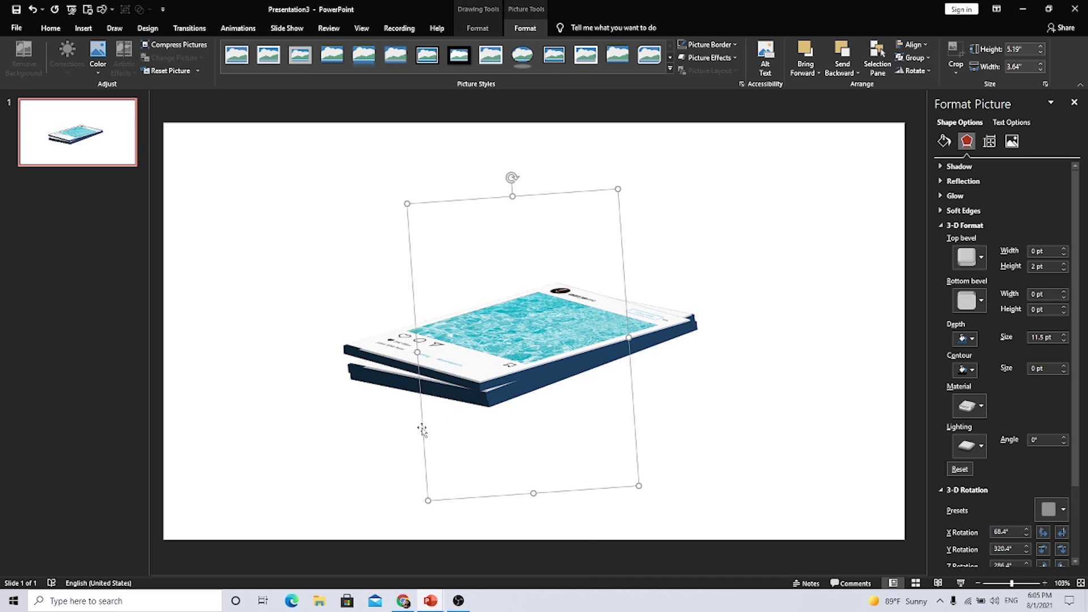
{"action": "left_click_drag", "start_coordinate": [422, 431], "coordinate": [408, 429]}
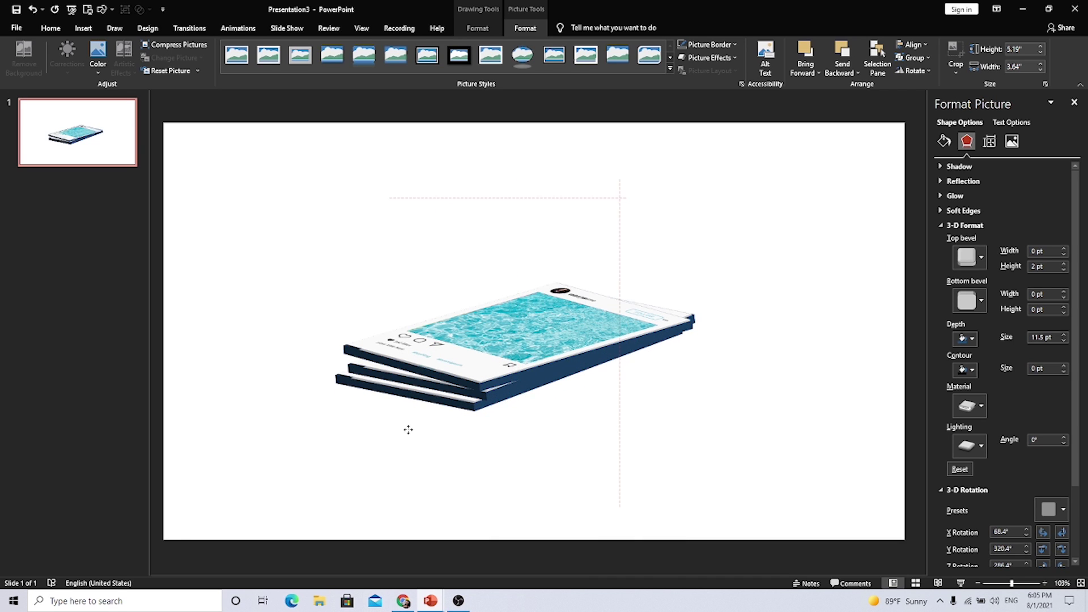
{"action": "left_click_drag", "start_coordinate": [408, 430], "coordinate": [418, 426]}
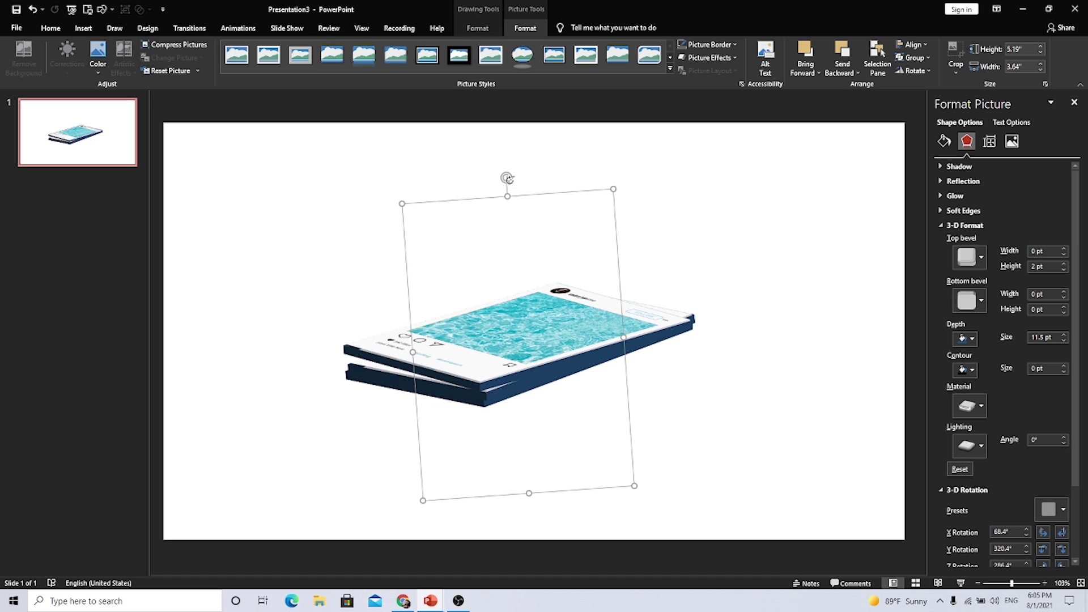
{"action": "key", "text": "ctrl+d"}
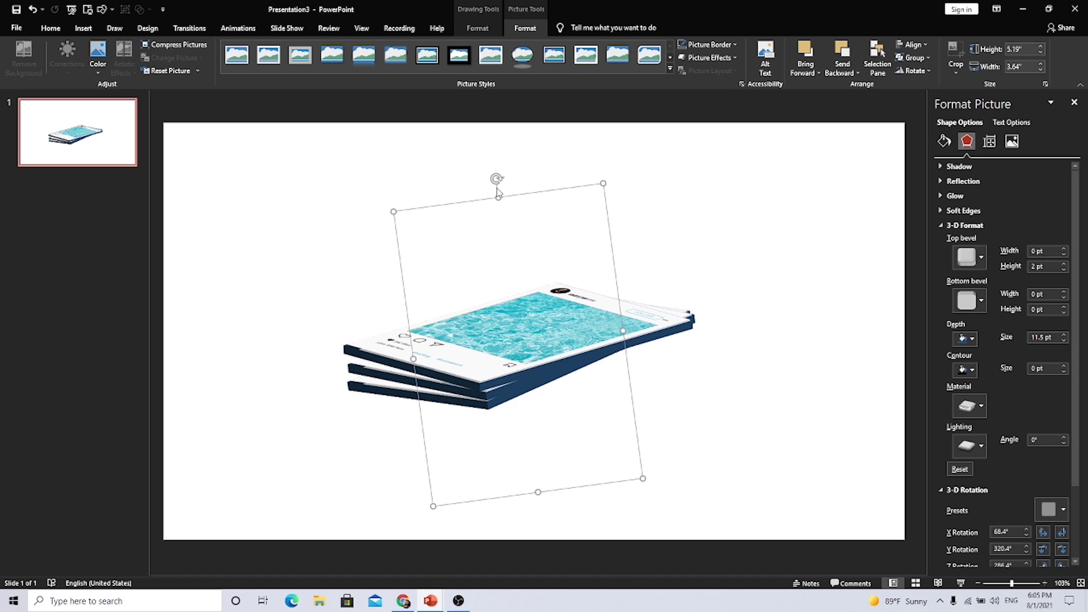
{"action": "mouse_move", "coordinate": [466, 404]}
{"action": "left_mouse_down"}
{"action": "mouse_move", "coordinate": [456, 397]}
{"action": "mouse_move", "coordinate": [473, 402]}
{"action": "left_mouse_up"}
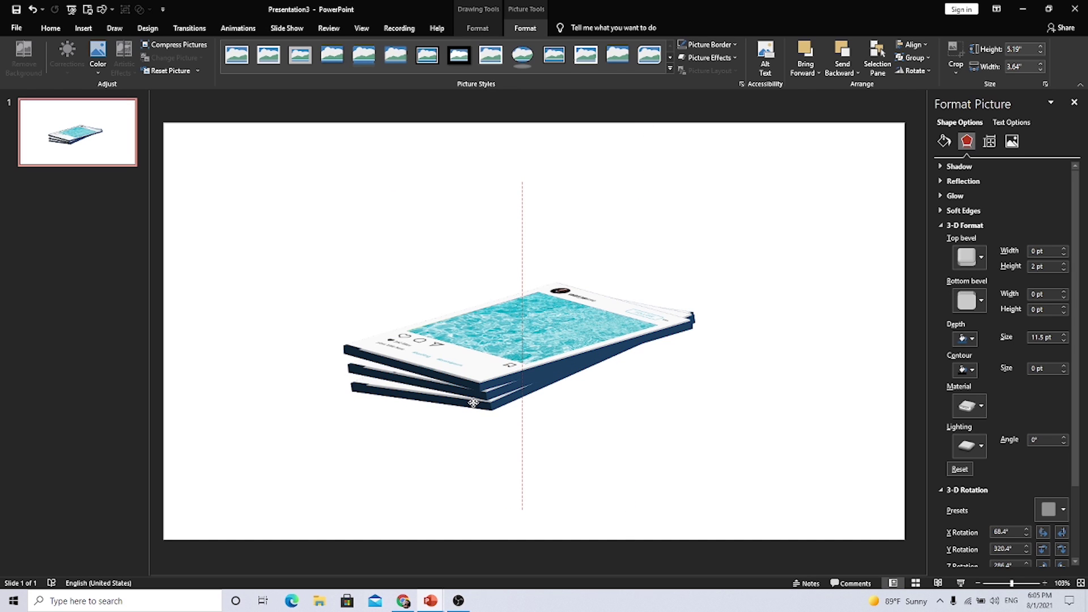
{"action": "left_click", "coordinate": [809, 378]}
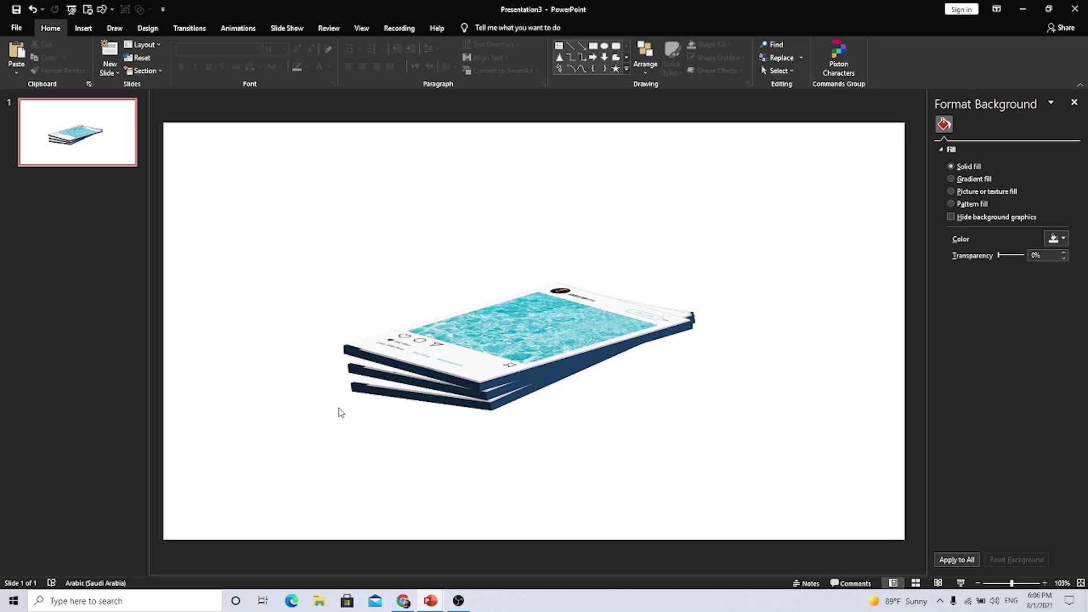
Give all stacked posts an outer drop shadow with 14% transparency and 11 pt blur.
{"action": "key", "text": "ctrl+a"}
{"action": "left_click", "coordinate": [967, 141]}
{"action": "left_click", "coordinate": [957, 166]}
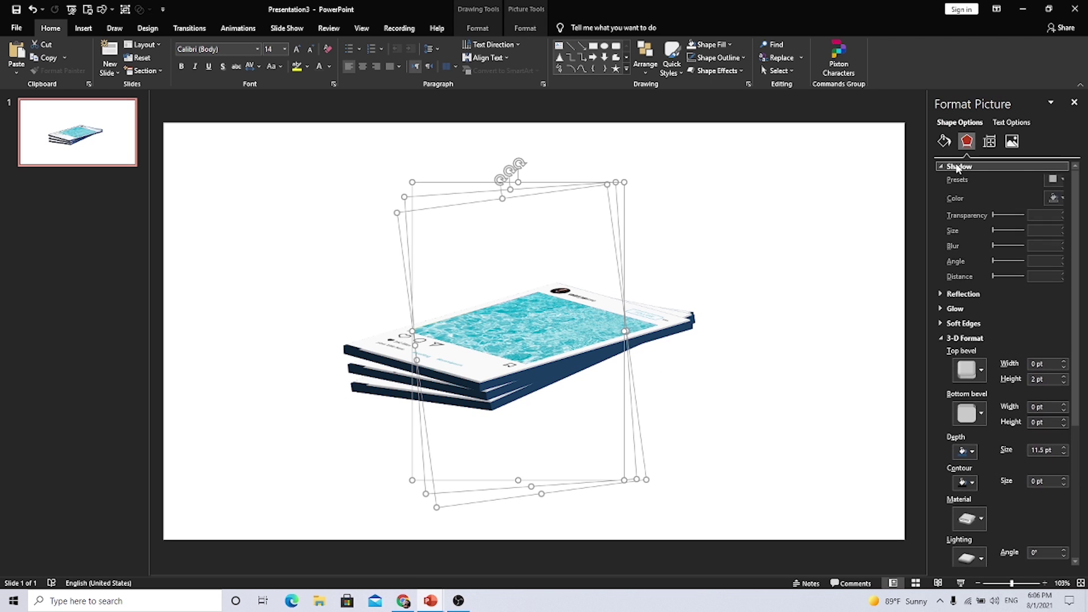
{"action": "left_click", "coordinate": [1055, 180]}
{"action": "left_click", "coordinate": [1069, 270]}
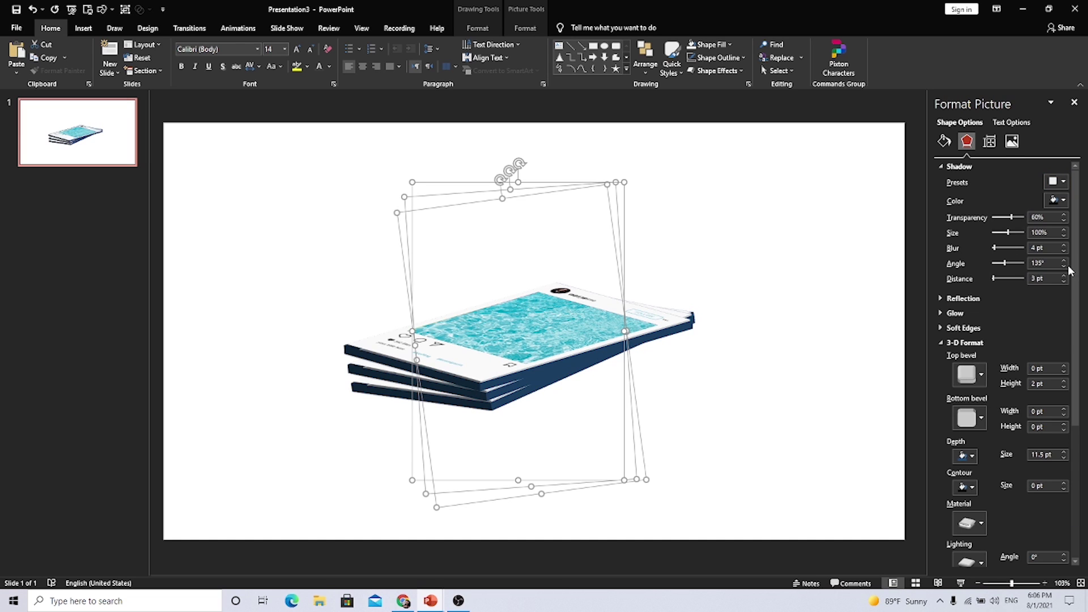
{"action": "left_click_drag", "start_coordinate": [1011, 217], "coordinate": [996, 217]}
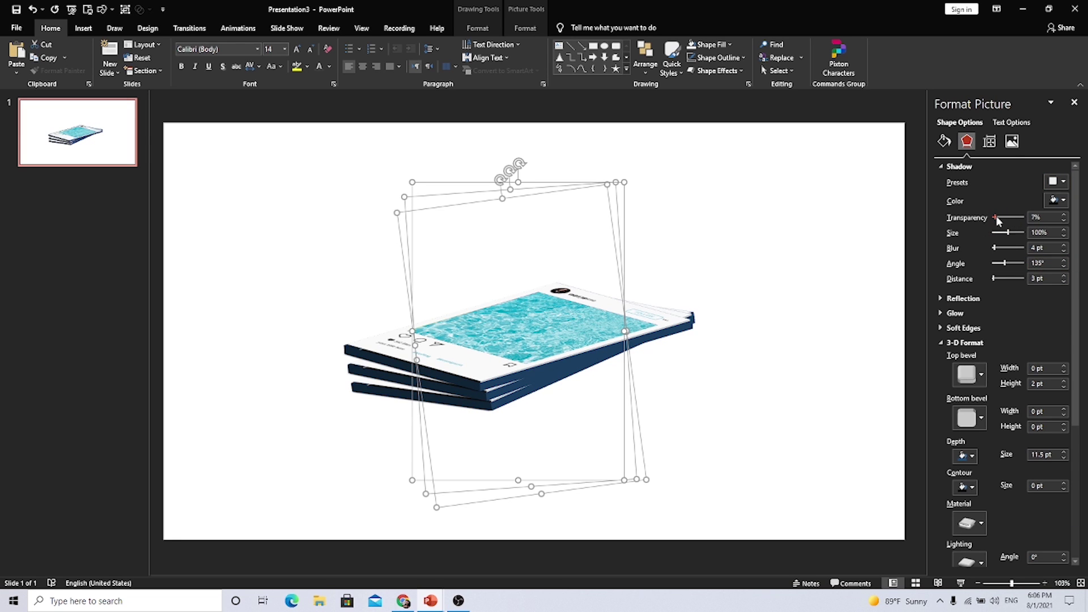
{"action": "left_click_drag", "start_coordinate": [995, 249], "coordinate": [999, 248]}
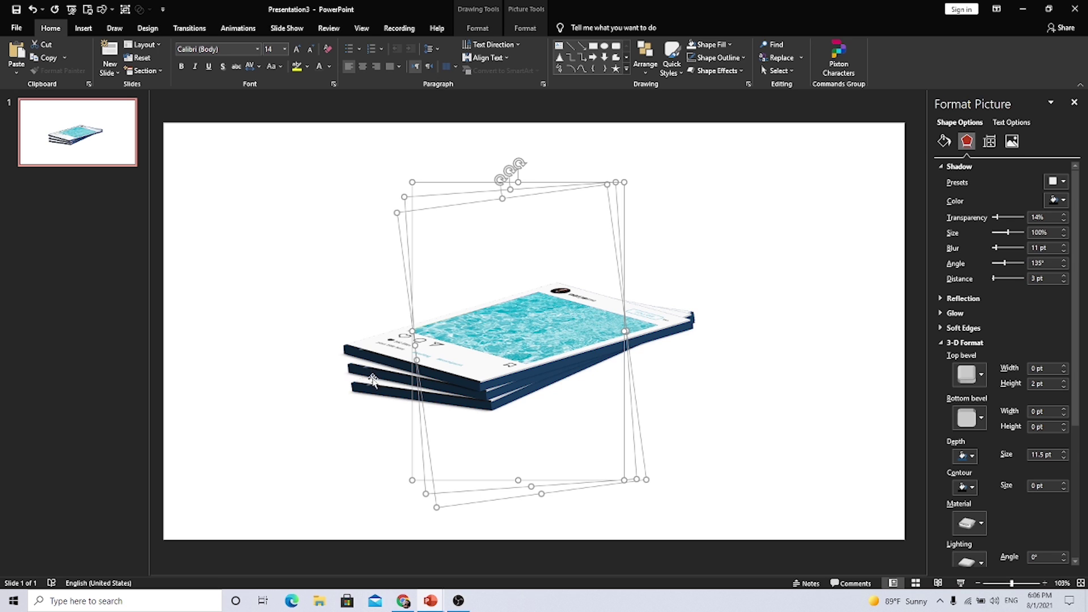
{"action": "left_click", "coordinate": [302, 413]}
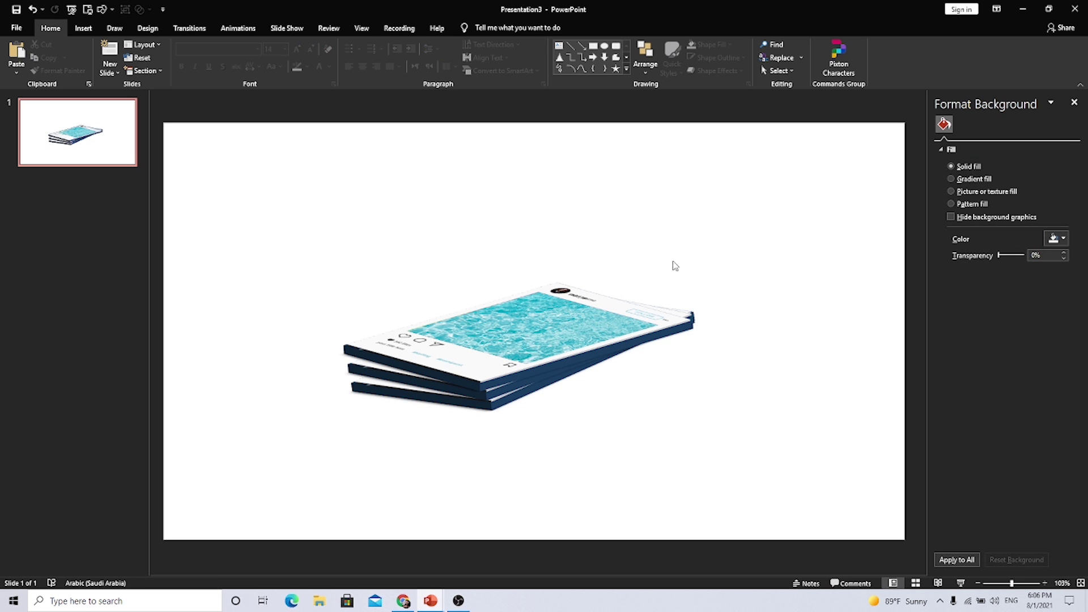
Draw a black rectangle with no outline over the lower part of the post stack.
{"action": "left_click", "coordinate": [83, 28]}
{"action": "left_click", "coordinate": [183, 59]}
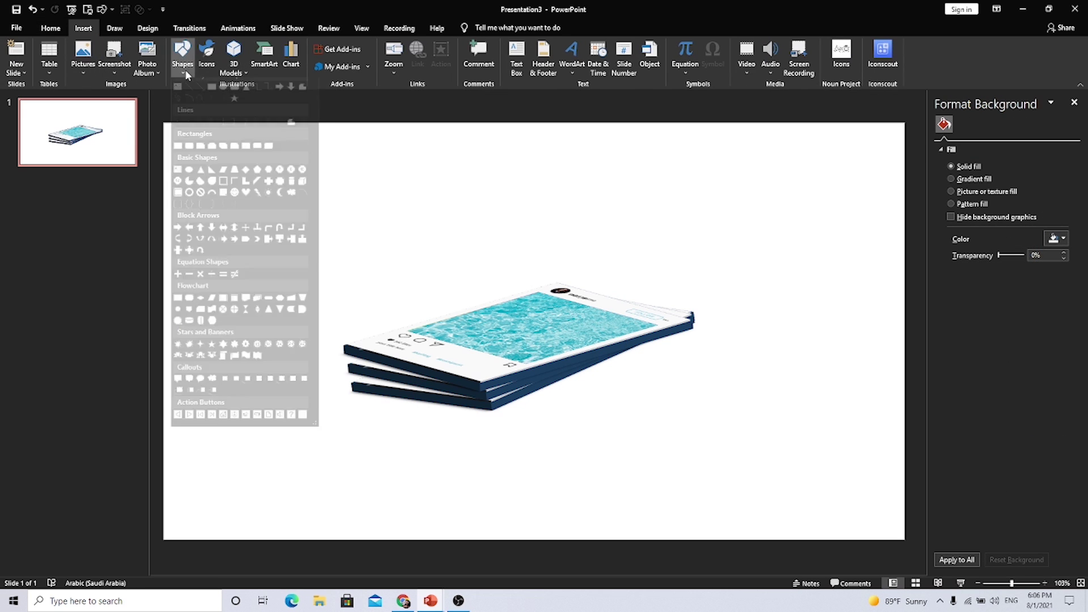
{"action": "left_click", "coordinate": [209, 98]}
{"action": "left_click_drag", "start_coordinate": [450, 367], "coordinate": [696, 404]}
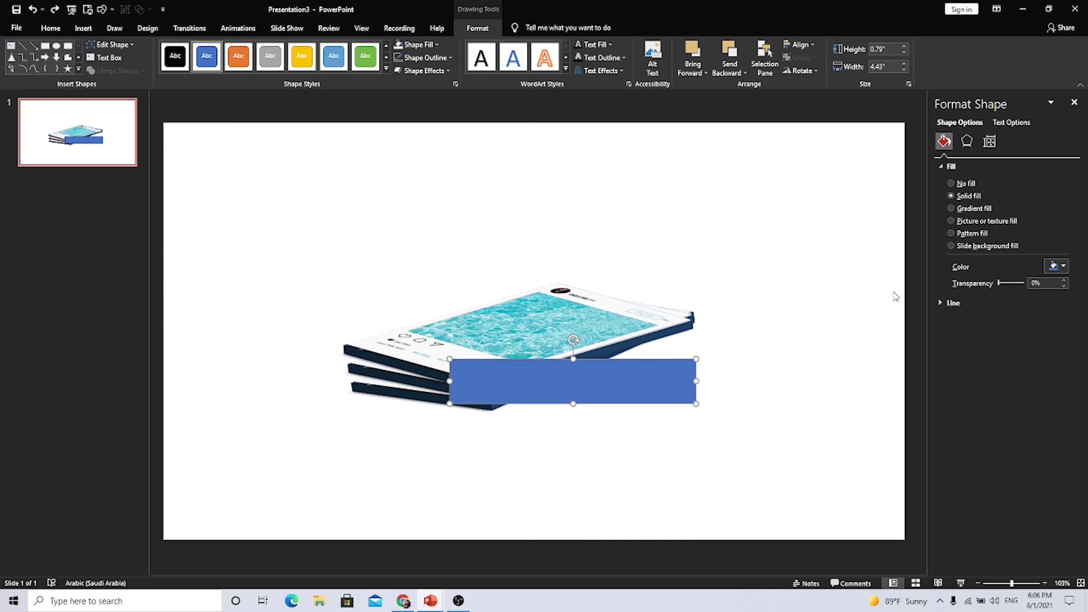
{"action": "left_click", "coordinate": [950, 305]}
{"action": "left_click", "coordinate": [951, 319]}
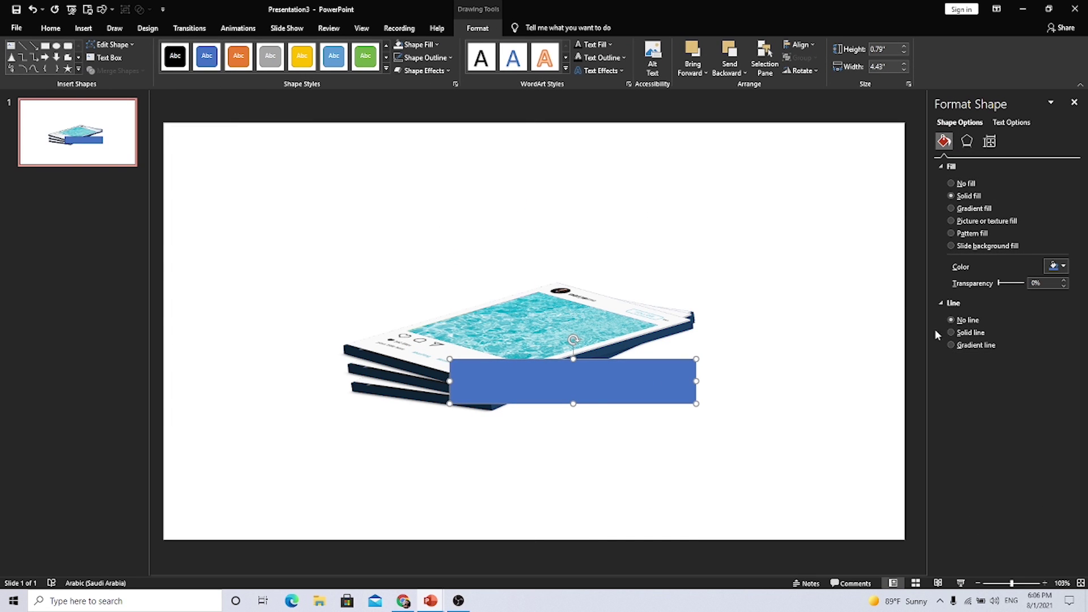
{"action": "left_click", "coordinate": [1057, 265]}
{"action": "left_click", "coordinate": [1003, 289]}
Give the rectangle soft edges and a 38% transparent fill.
{"action": "left_click", "coordinate": [967, 142]}
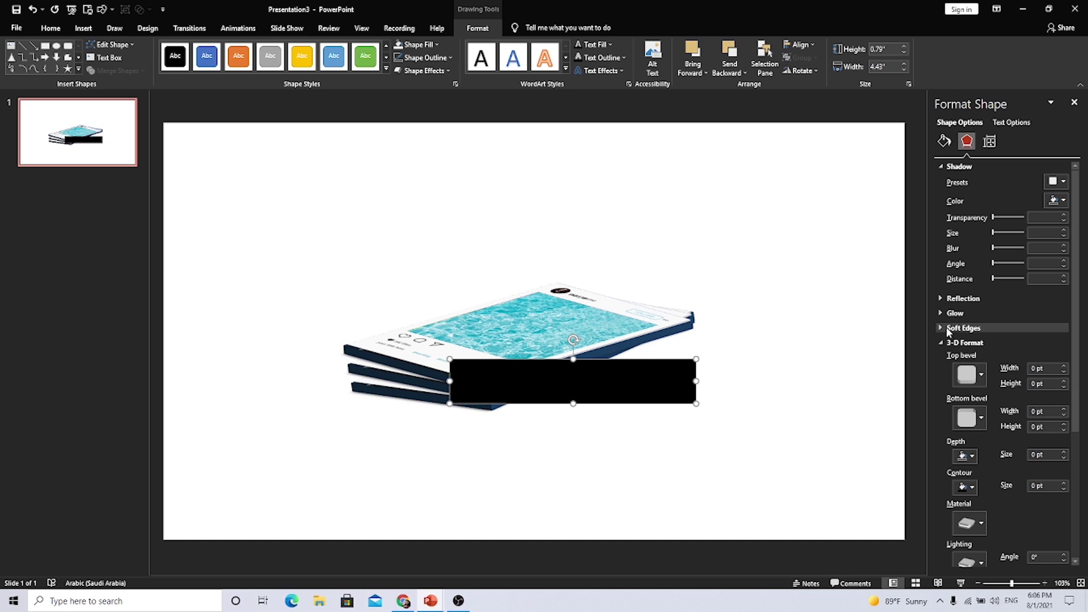
{"action": "left_click", "coordinate": [941, 327]}
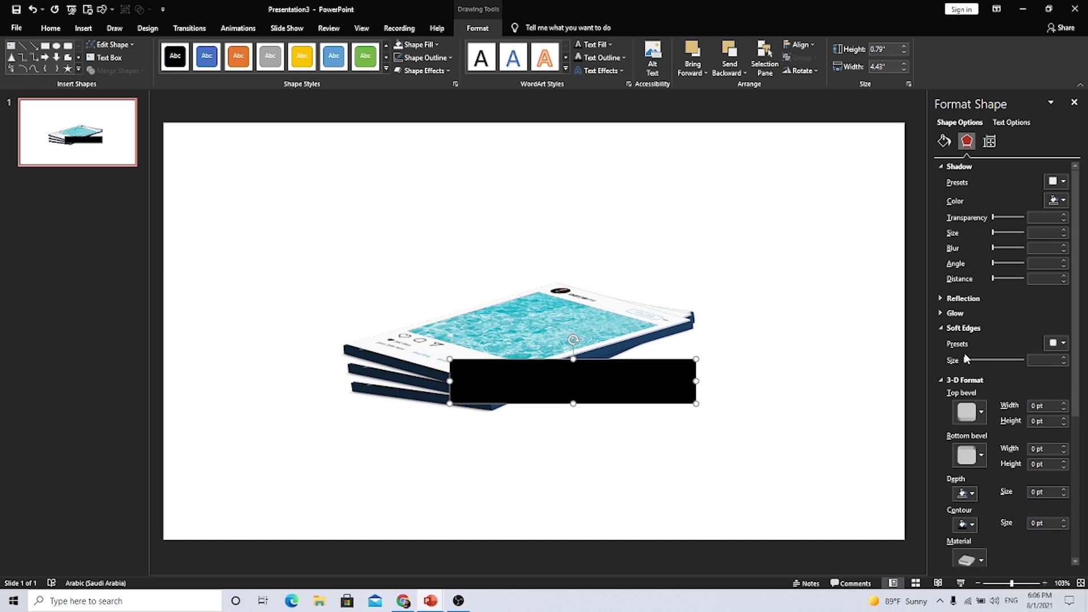
{"action": "left_click_drag", "start_coordinate": [965, 360], "coordinate": [970, 360]}
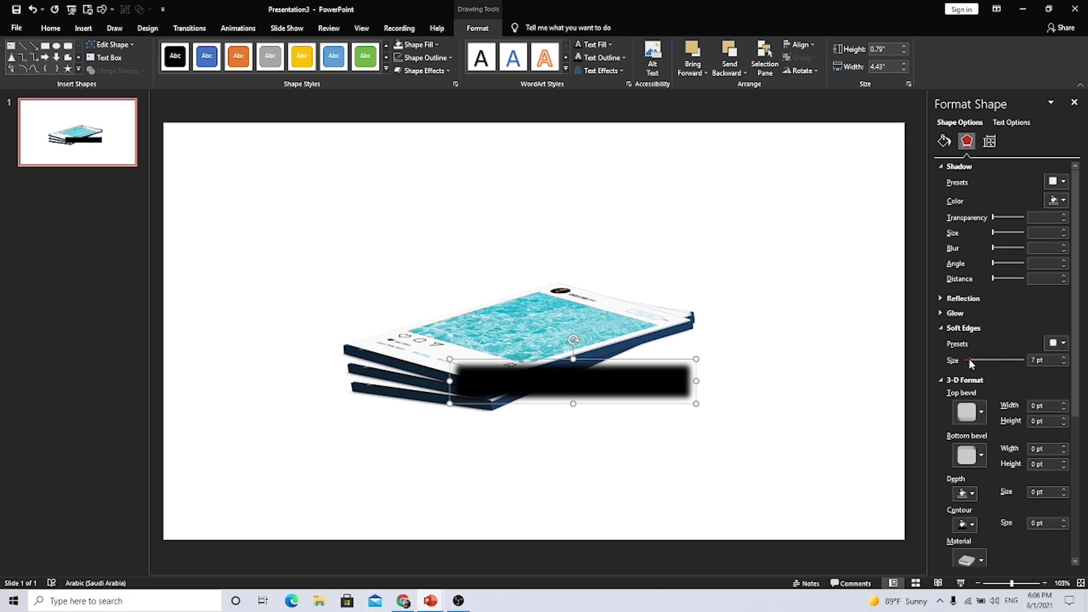
{"action": "left_click", "coordinate": [944, 141]}
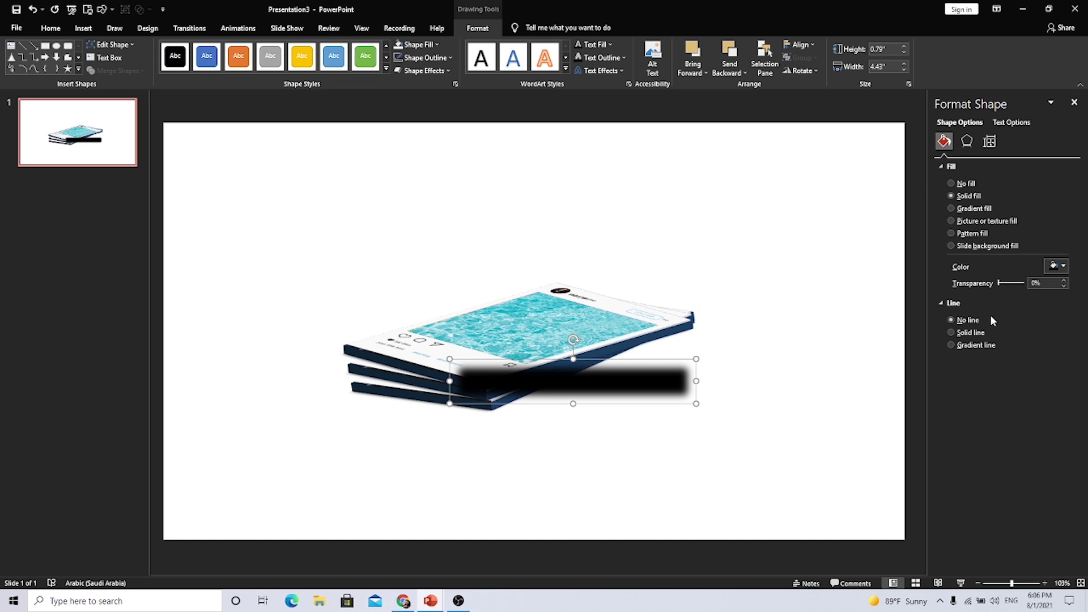
{"action": "left_click_drag", "start_coordinate": [998, 283], "coordinate": [1008, 283]}
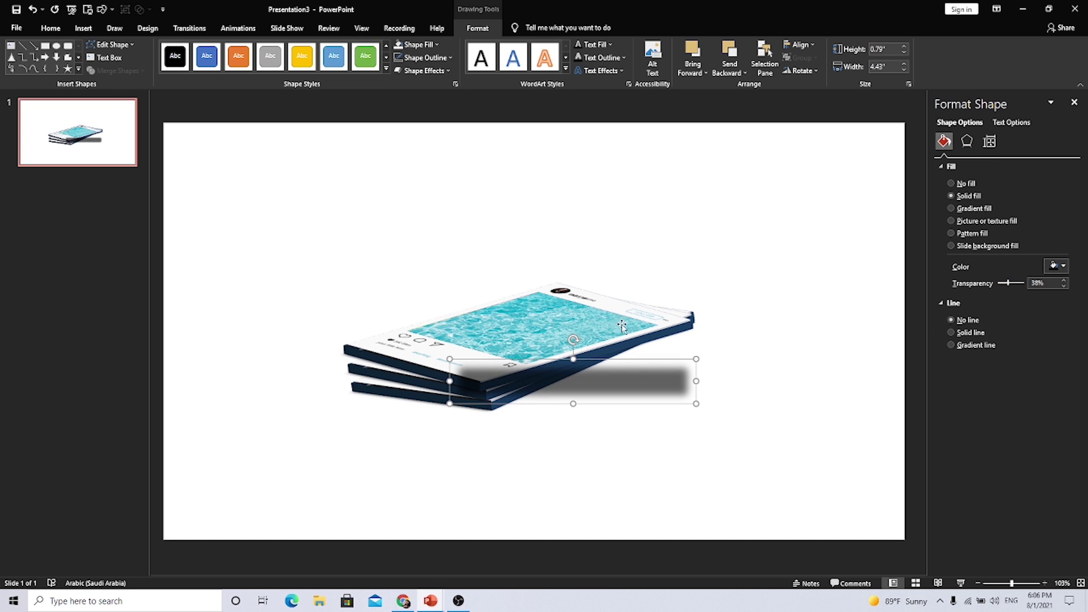
Send the shadow shape behind the posts and size it to about 4.58" by 1.05".
{"action": "mouse_move", "coordinate": [581, 359]}
{"action": "left_mouse_down"}
{"action": "mouse_move", "coordinate": [581, 341]}
{"action": "mouse_move", "coordinate": [629, 340]}
{"action": "mouse_move", "coordinate": [631, 369]}
{"action": "left_mouse_up"}
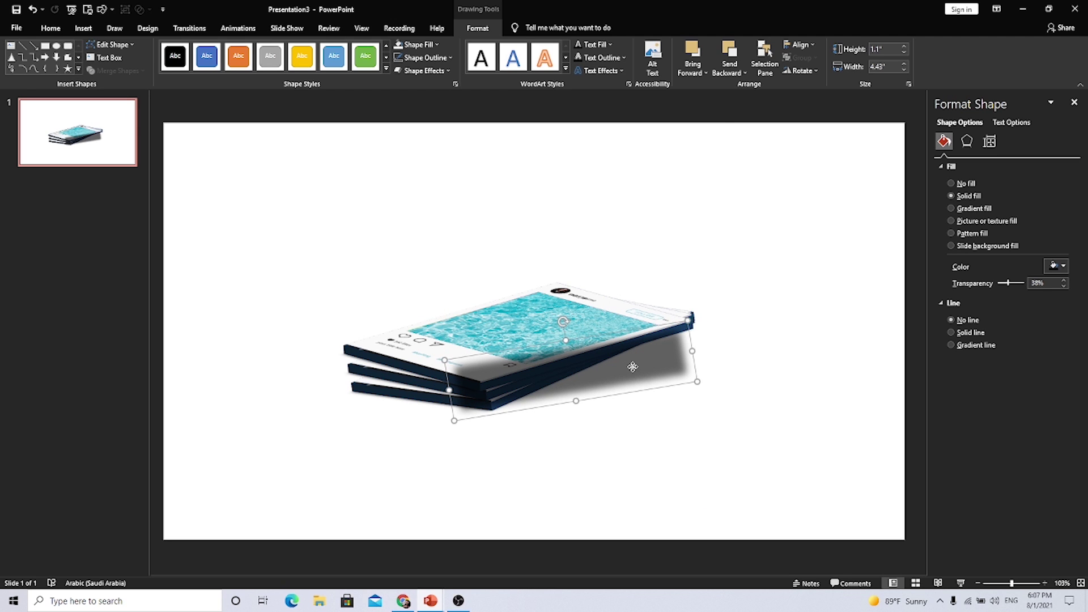
{"action": "right_click", "coordinate": [633, 370]}
{"action": "left_click", "coordinate": [657, 231]}
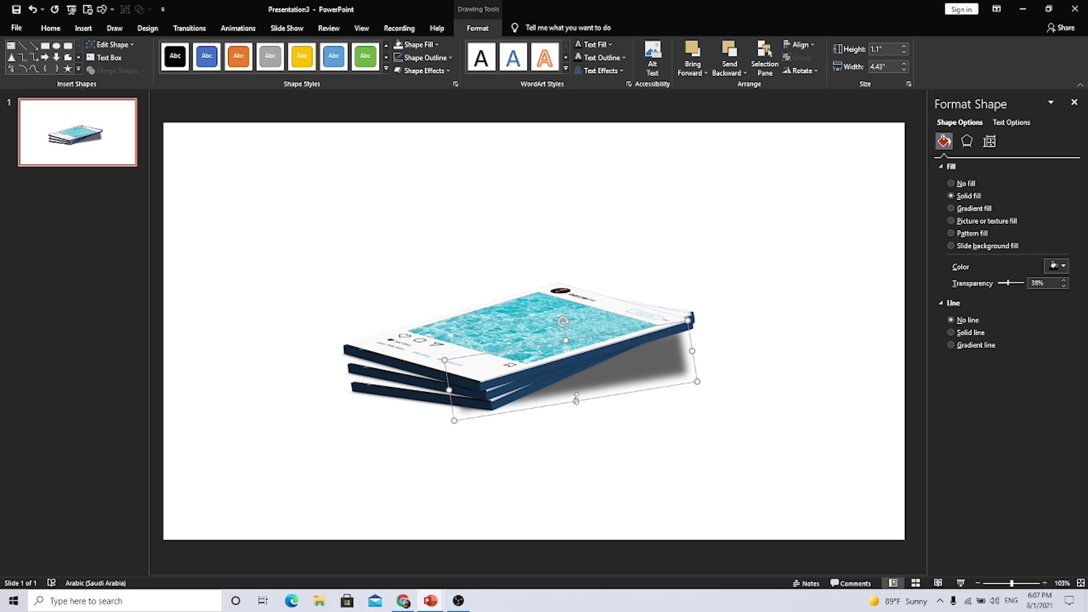
{"action": "left_click_drag", "start_coordinate": [576, 402], "coordinate": [576, 397]}
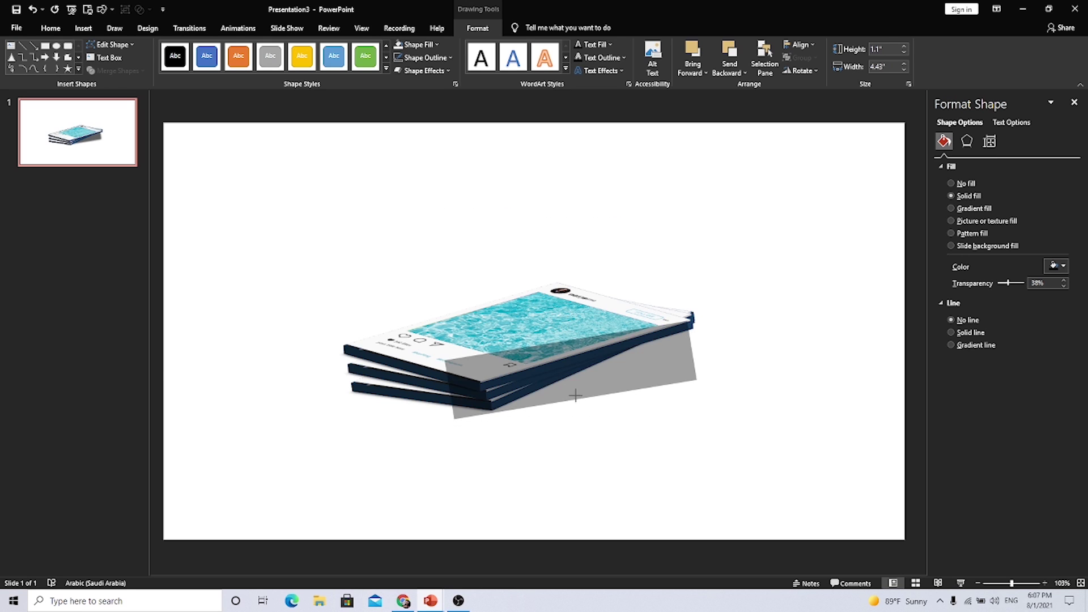
{"action": "left_click_drag", "start_coordinate": [652, 366], "coordinate": [702, 352]}
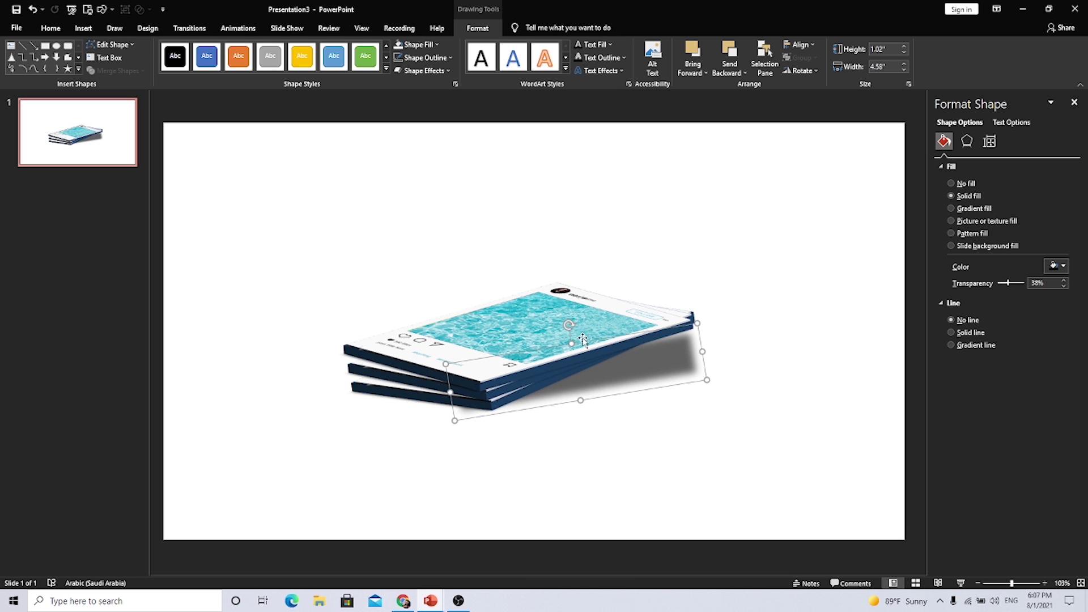
{"action": "left_click_drag", "start_coordinate": [571, 342], "coordinate": [650, 365]}
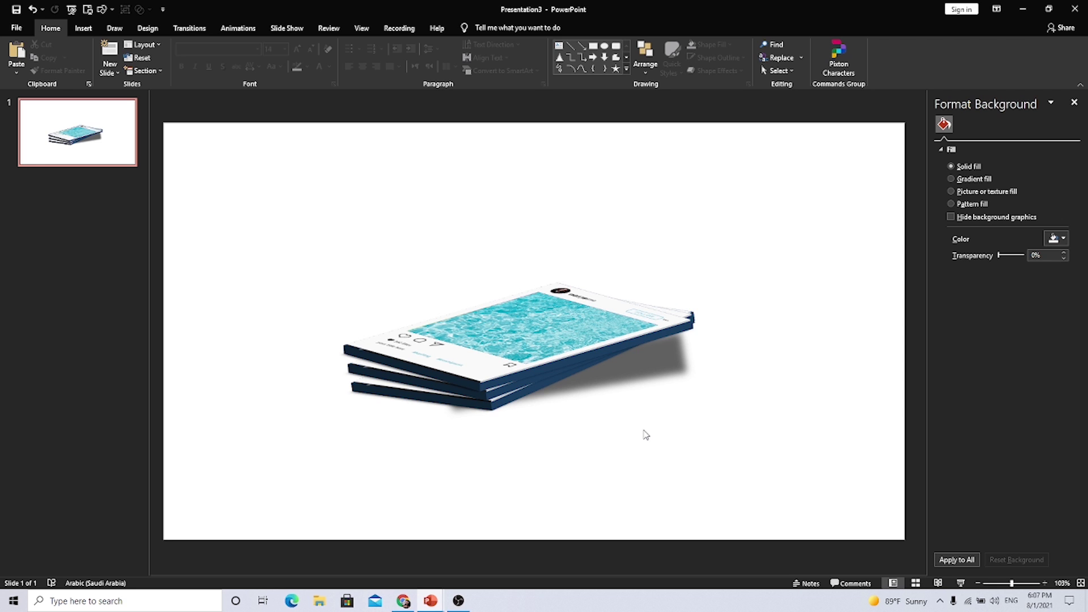
Insert log-2758436_1920.jpg and remove its background.
{"action": "left_click", "coordinate": [83, 28]}
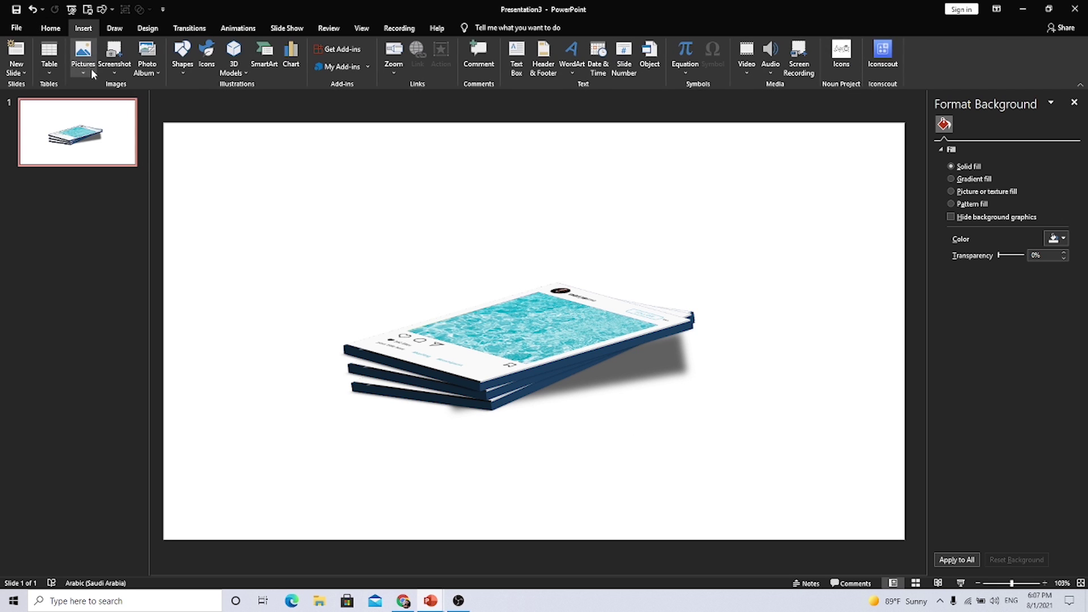
{"action": "left_click", "coordinate": [93, 73]}
{"action": "left_click", "coordinate": [108, 100]}
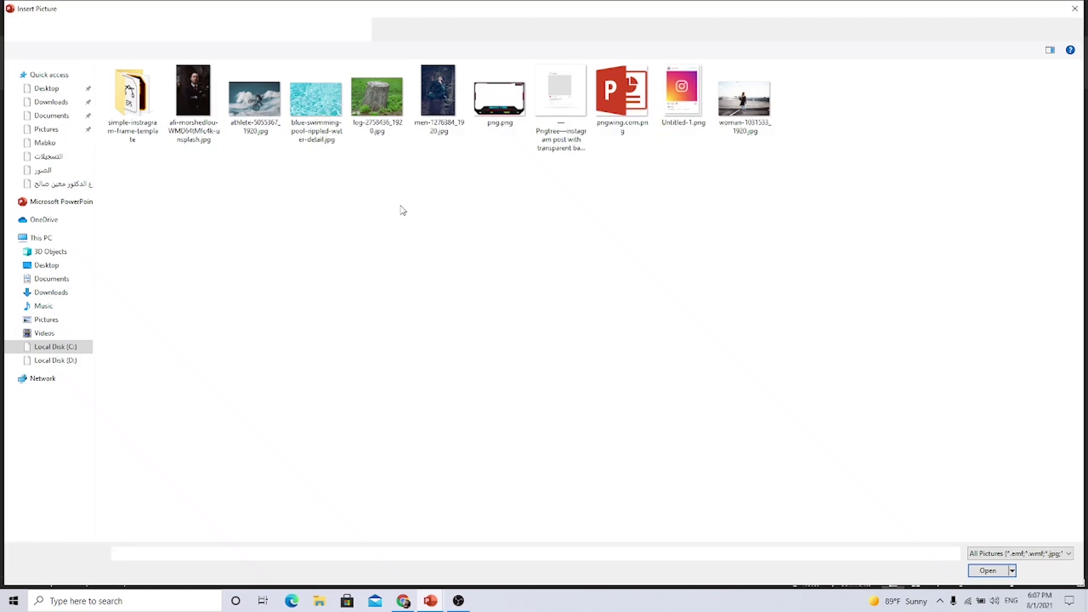
{"action": "double_click", "coordinate": [364, 99]}
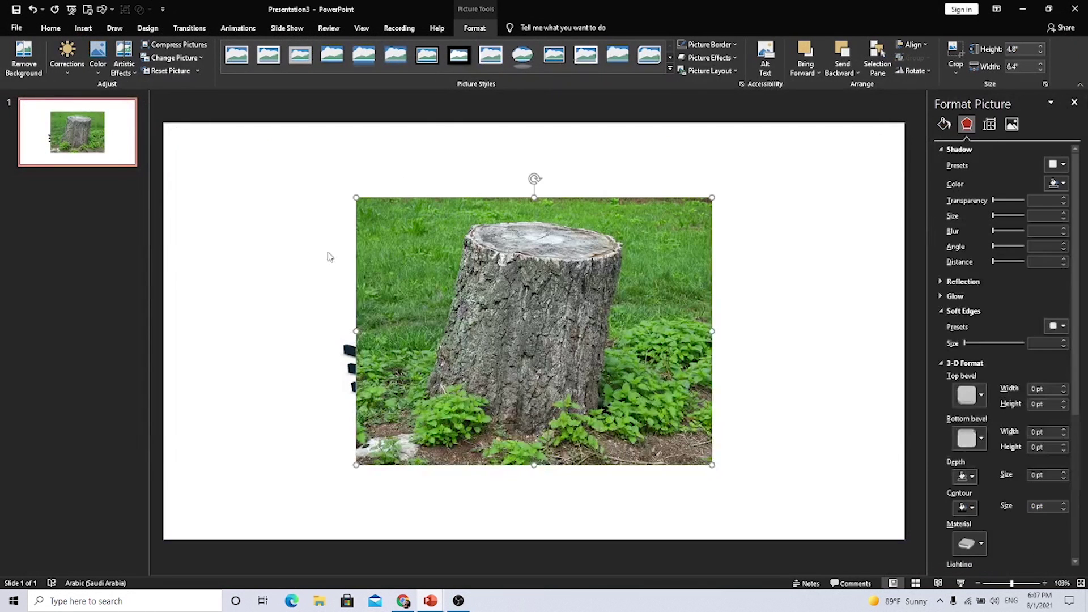
{"action": "left_click", "coordinate": [23, 67]}
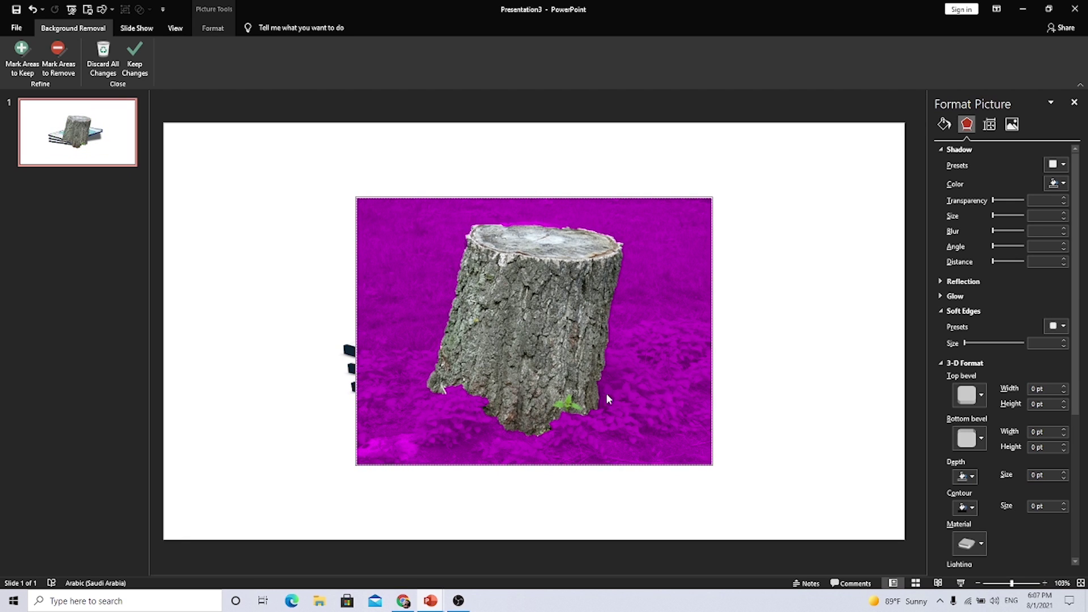
{"action": "left_click", "coordinate": [136, 62]}
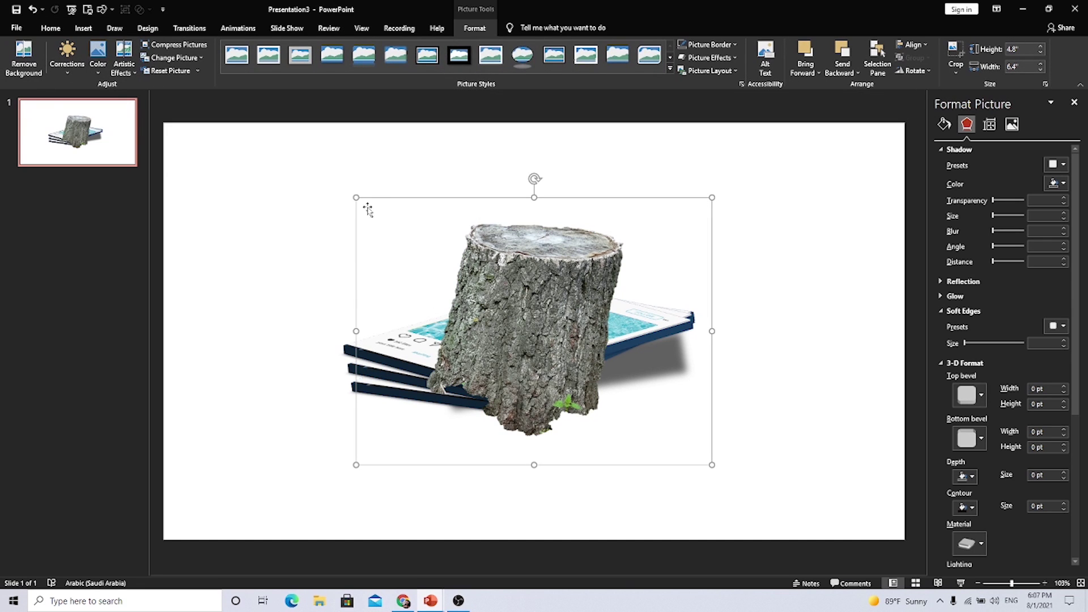
Shrink, tilt and place the stump on top of the post stack.
{"action": "left_click_drag", "start_coordinate": [356, 197], "coordinate": [498, 309]}
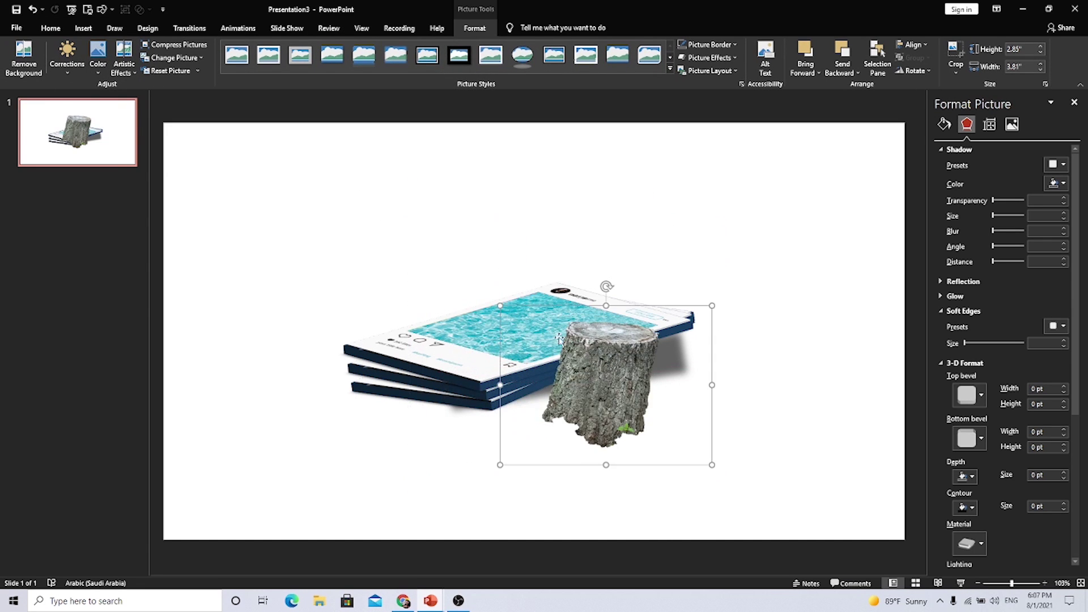
{"action": "mouse_move", "coordinate": [605, 354]}
{"action": "left_mouse_down"}
{"action": "mouse_move", "coordinate": [546, 294]}
{"action": "mouse_move", "coordinate": [517, 286]}
{"action": "left_mouse_up"}
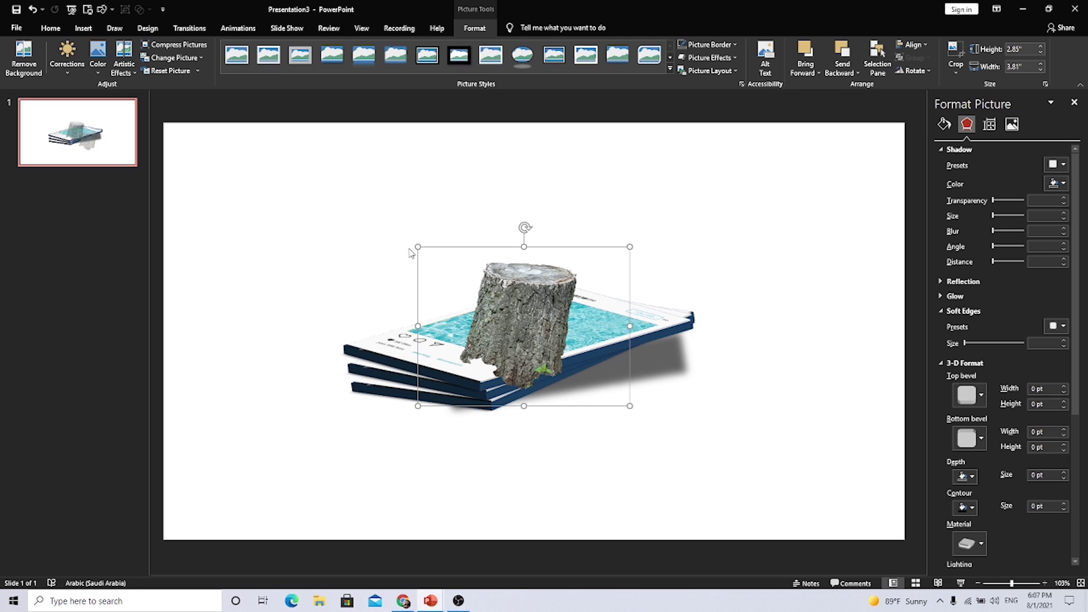
{"action": "left_click_drag", "start_coordinate": [418, 247], "coordinate": [443, 266]}
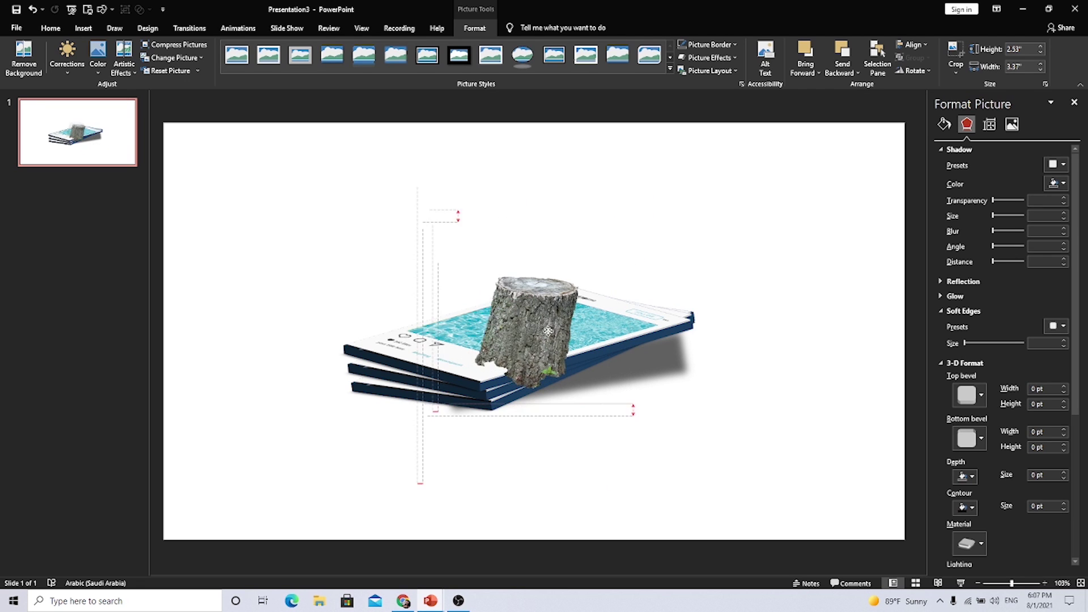
{"action": "left_click_drag", "start_coordinate": [551, 334], "coordinate": [527, 329]}
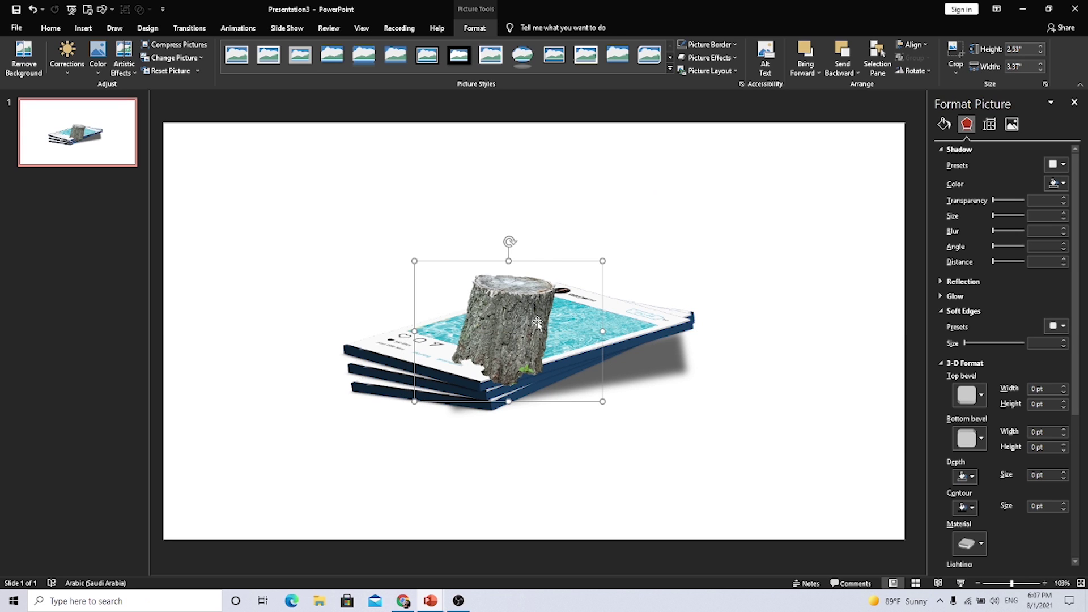
{"action": "left_click_drag", "start_coordinate": [512, 241], "coordinate": [498, 242]}
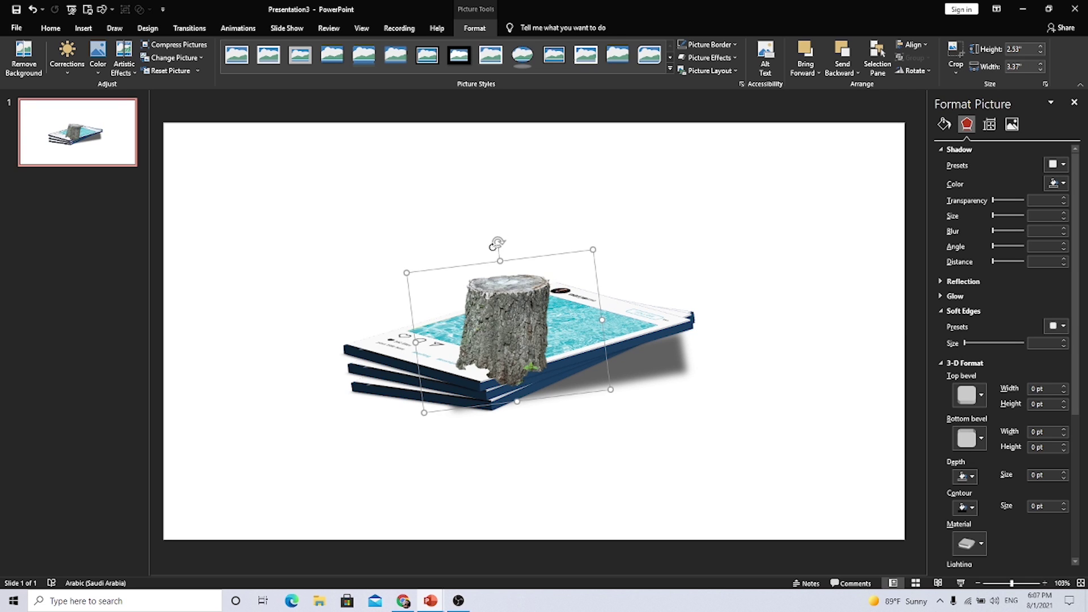
{"action": "mouse_move", "coordinate": [501, 337]}
{"action": "left_mouse_down"}
{"action": "mouse_move", "coordinate": [514, 329]}
{"action": "mouse_move", "coordinate": [491, 338]}
{"action": "left_mouse_up"}
{"action": "left_click", "coordinate": [294, 278]}
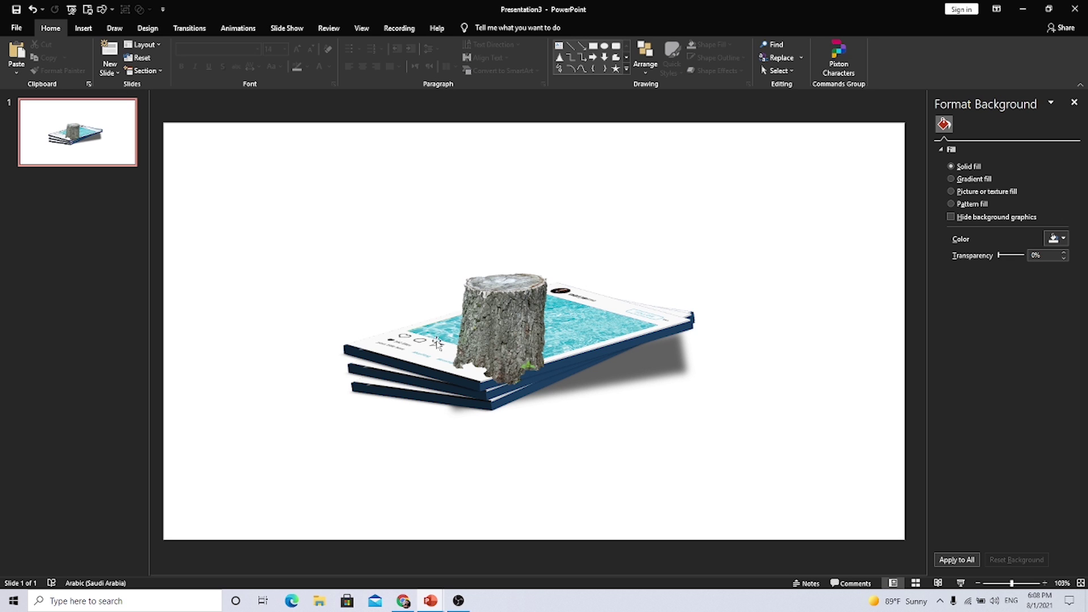
Draw a rectangle over the stack and the stump's base.
{"action": "left_click", "coordinate": [82, 28]}
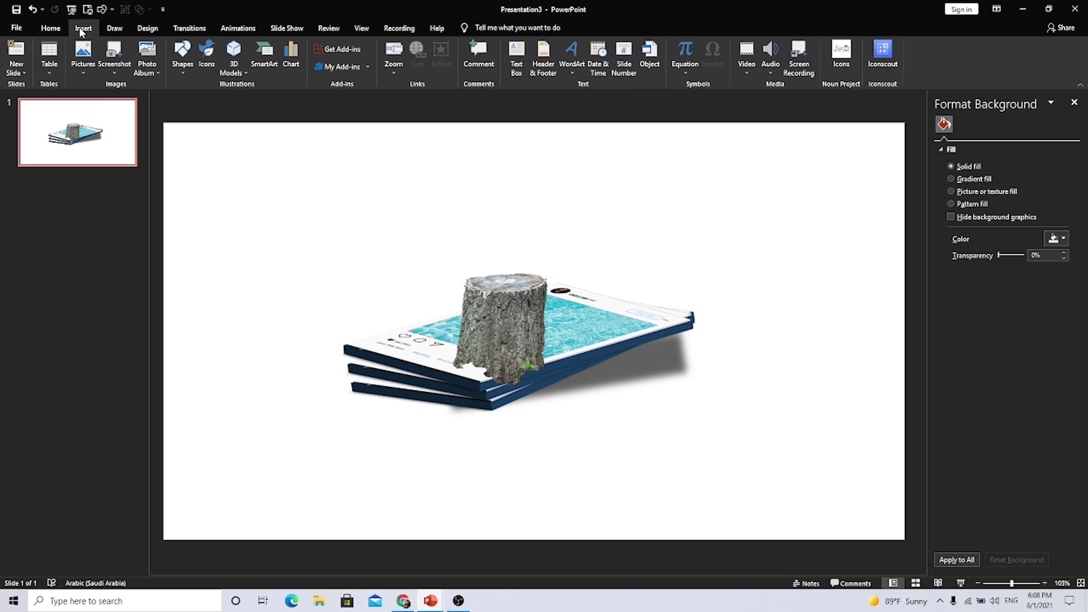
{"action": "left_click", "coordinate": [185, 73]}
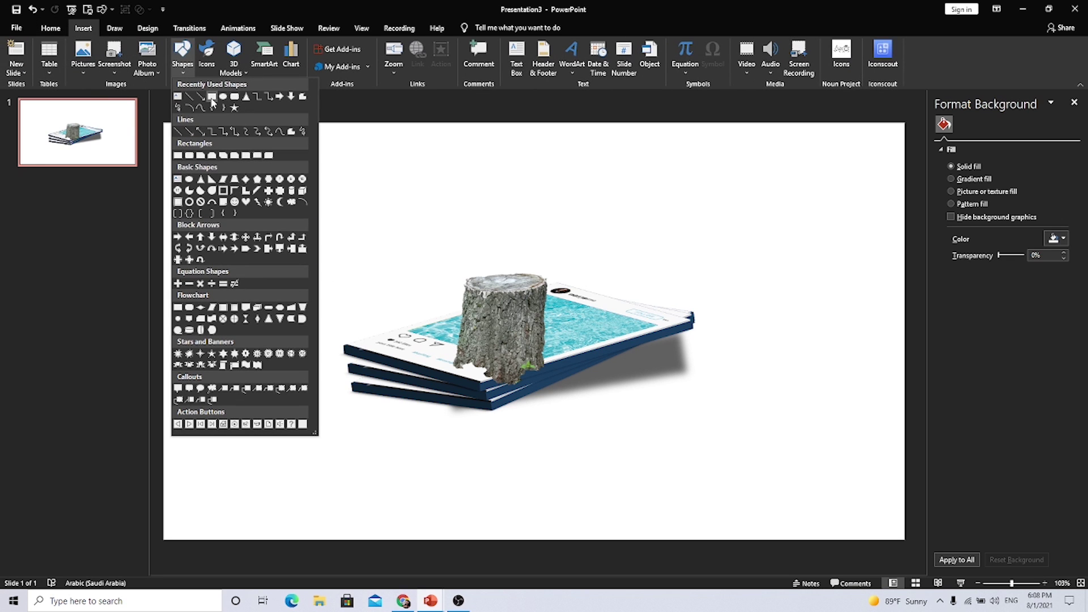
{"action": "left_click", "coordinate": [213, 98]}
{"action": "left_click_drag", "start_coordinate": [397, 346], "coordinate": [584, 443]}
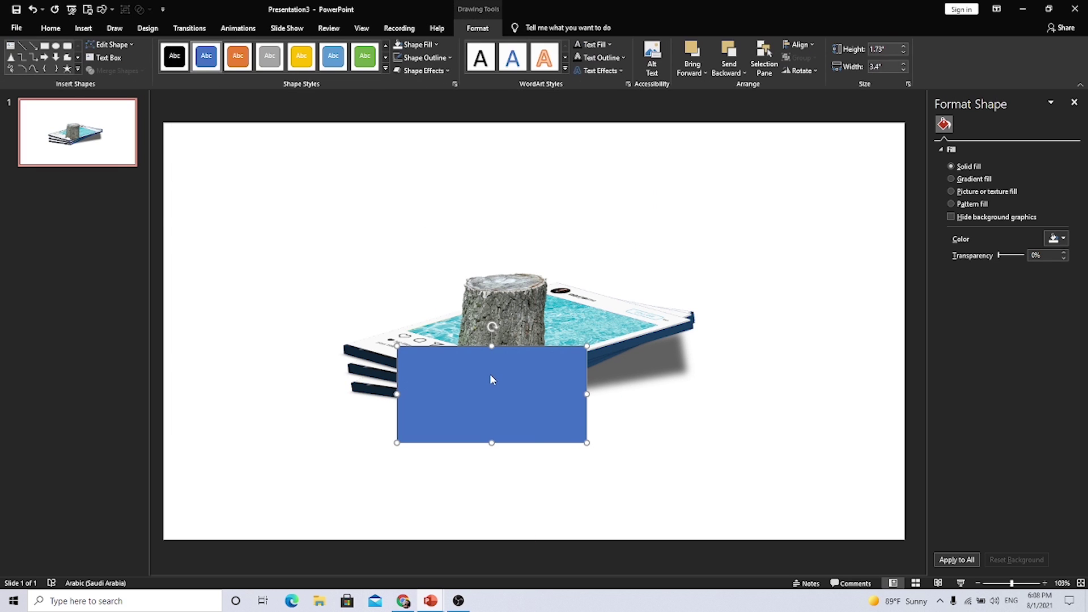
{"action": "scroll", "coordinate": [489, 373], "scroll_direction": "up", "scroll_amount": 2}
{"action": "scroll", "coordinate": [493, 379], "scroll_direction": "up", "scroll_amount": 3}
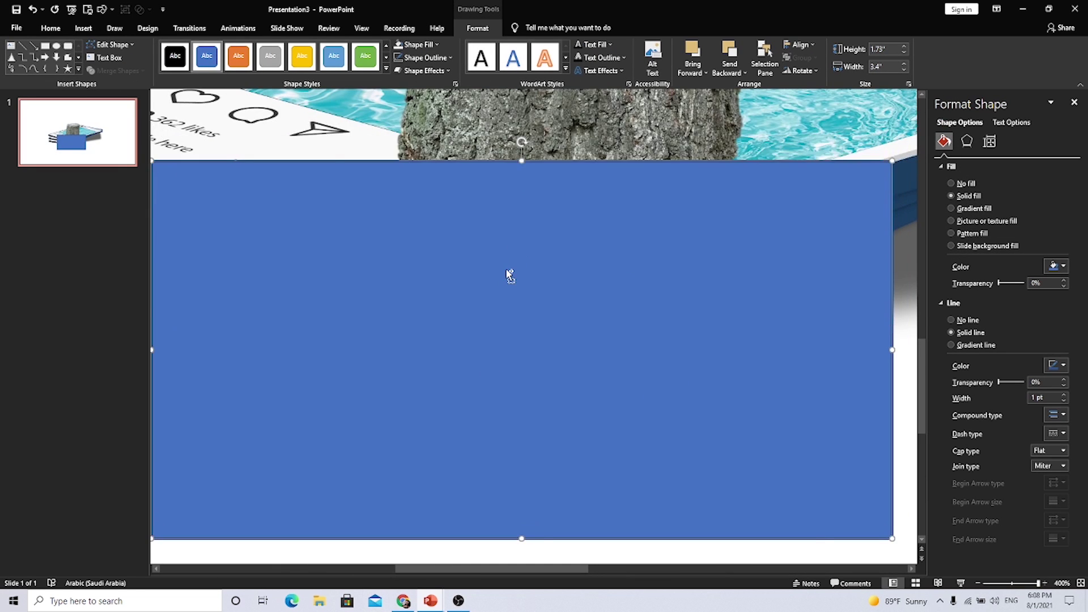
{"action": "scroll", "coordinate": [510, 340], "scroll_direction": "down", "scroll_amount": 2}
Rotate the rectangle and position it along the stack's tilted top edge.
{"action": "left_click_drag", "start_coordinate": [534, 223], "coordinate": [566, 225]}
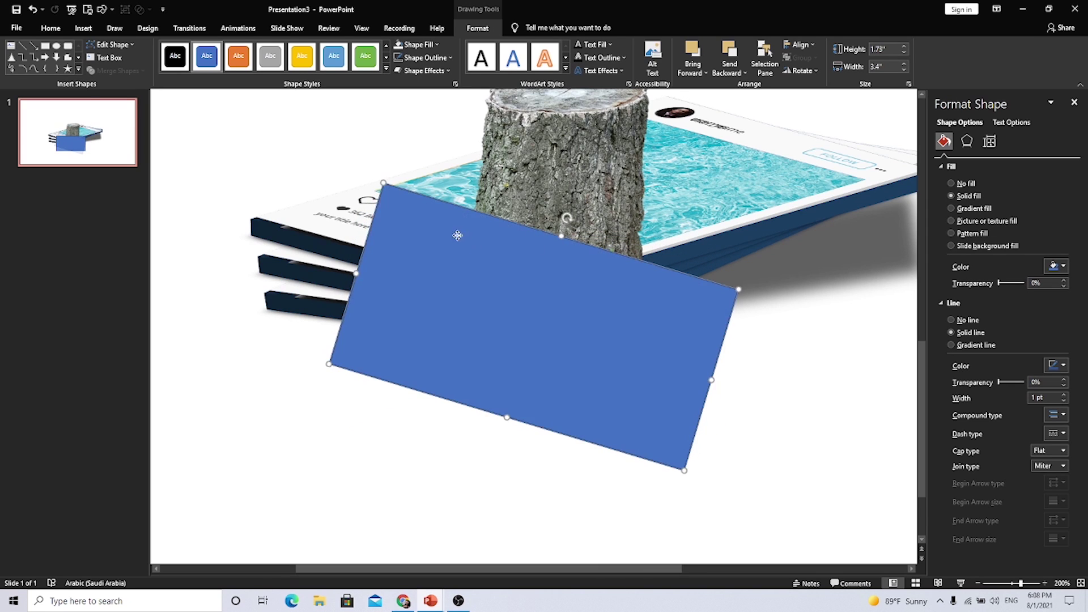
{"action": "left_click_drag", "start_coordinate": [462, 236], "coordinate": [453, 259]}
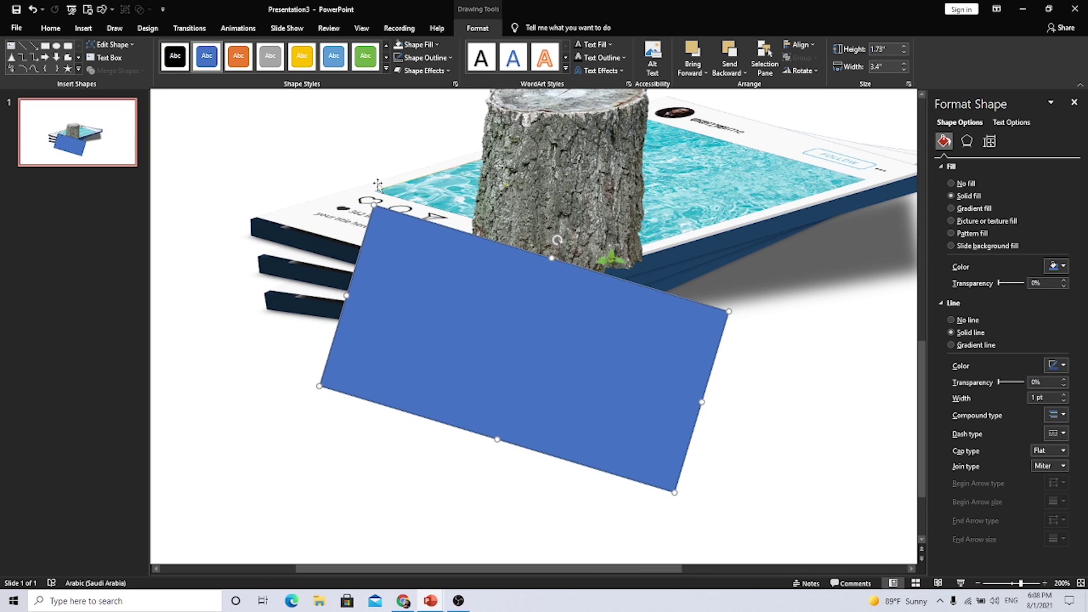
{"action": "left_click_drag", "start_coordinate": [481, 281], "coordinate": [458, 257]}
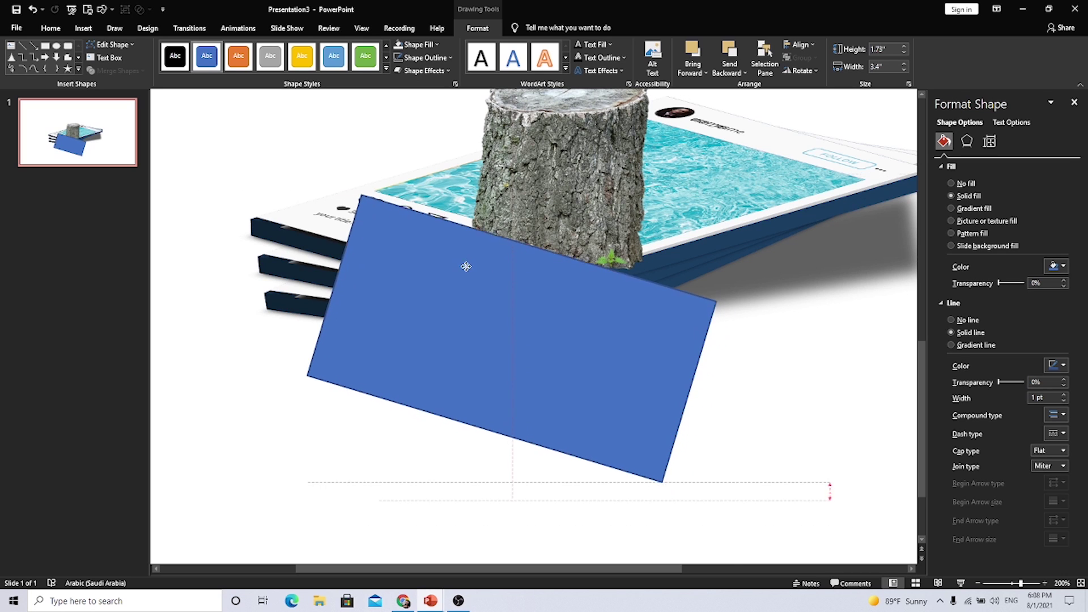
{"action": "left_click_drag", "start_coordinate": [460, 262], "coordinate": [460, 258]}
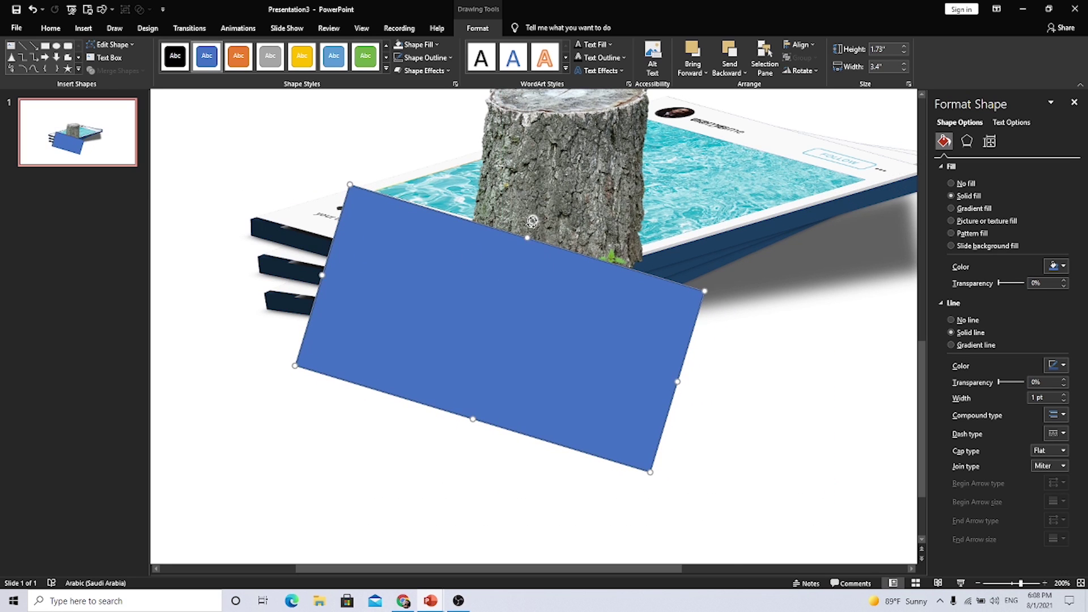
{"action": "left_click_drag", "start_coordinate": [532, 221], "coordinate": [530, 219]}
{"action": "left_click_drag", "start_coordinate": [484, 252], "coordinate": [488, 249]}
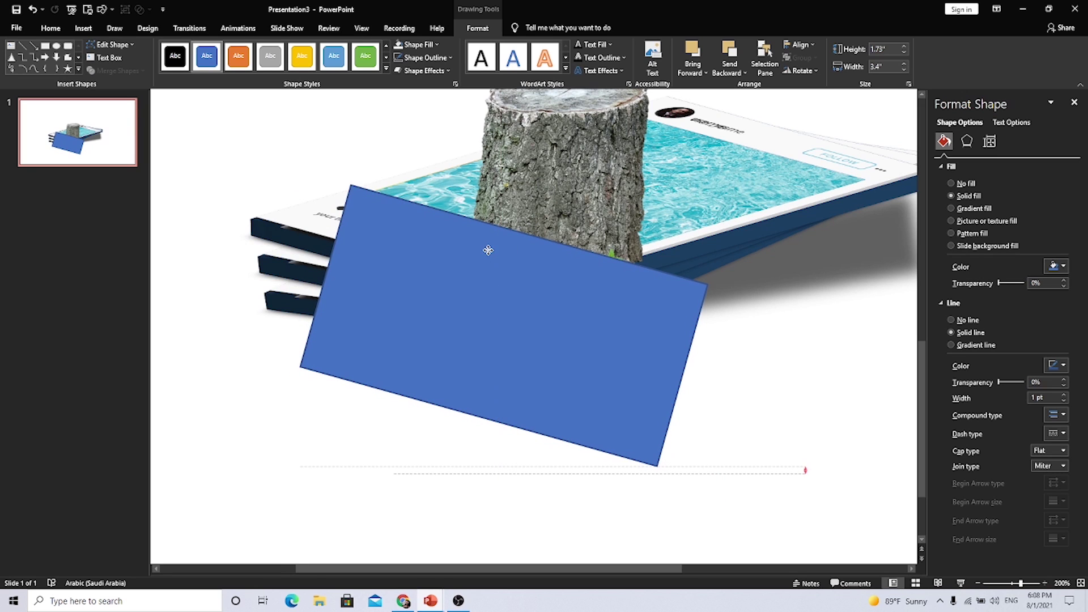
Subtract the rectangle from the tree stump picture with Merge Shapes.
{"action": "left_click", "coordinate": [547, 188]}
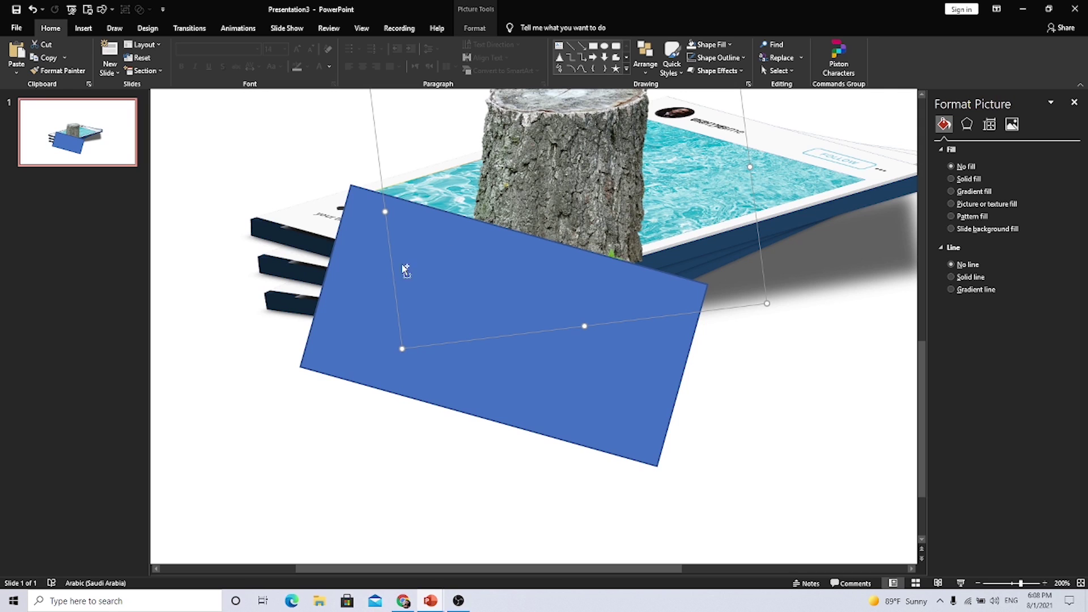
{"action": "left_click", "coordinate": [371, 280], "text": "shift"}
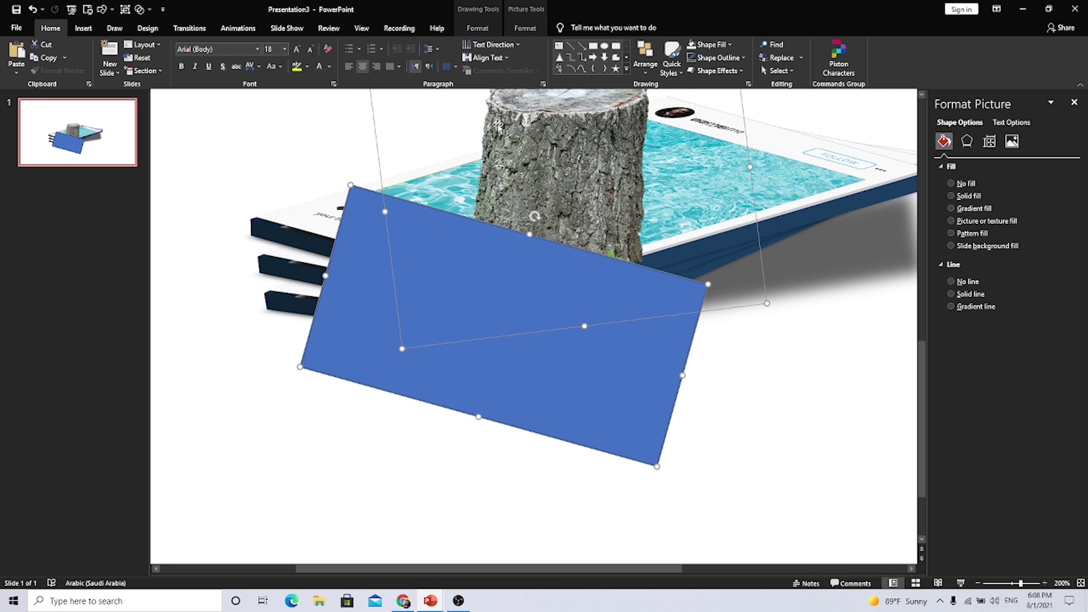
{"action": "left_click", "coordinate": [478, 28]}
{"action": "left_click", "coordinate": [115, 70]}
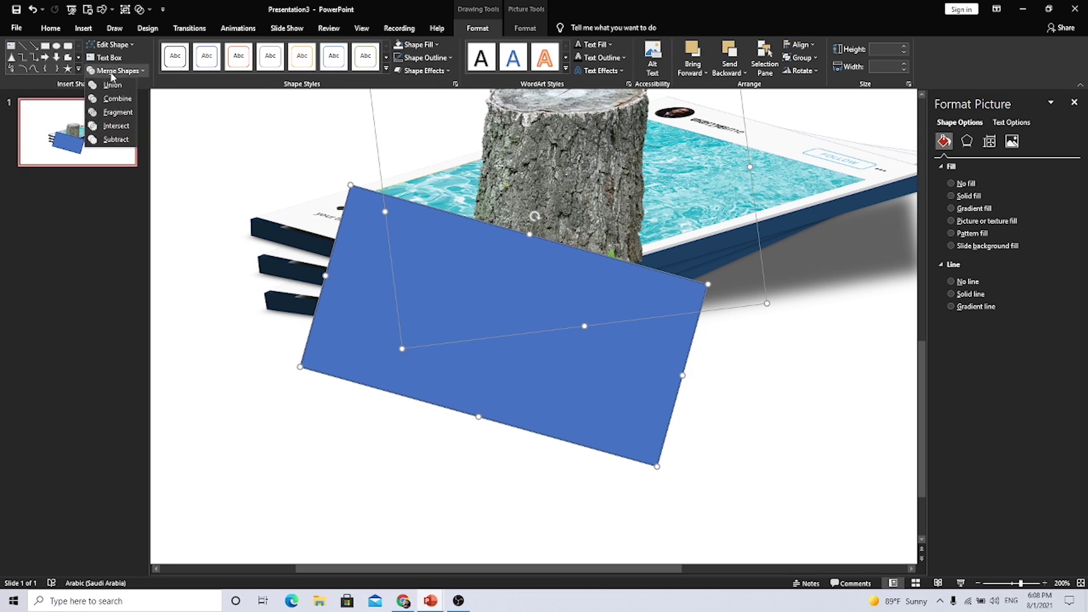
{"action": "left_click", "coordinate": [115, 140]}
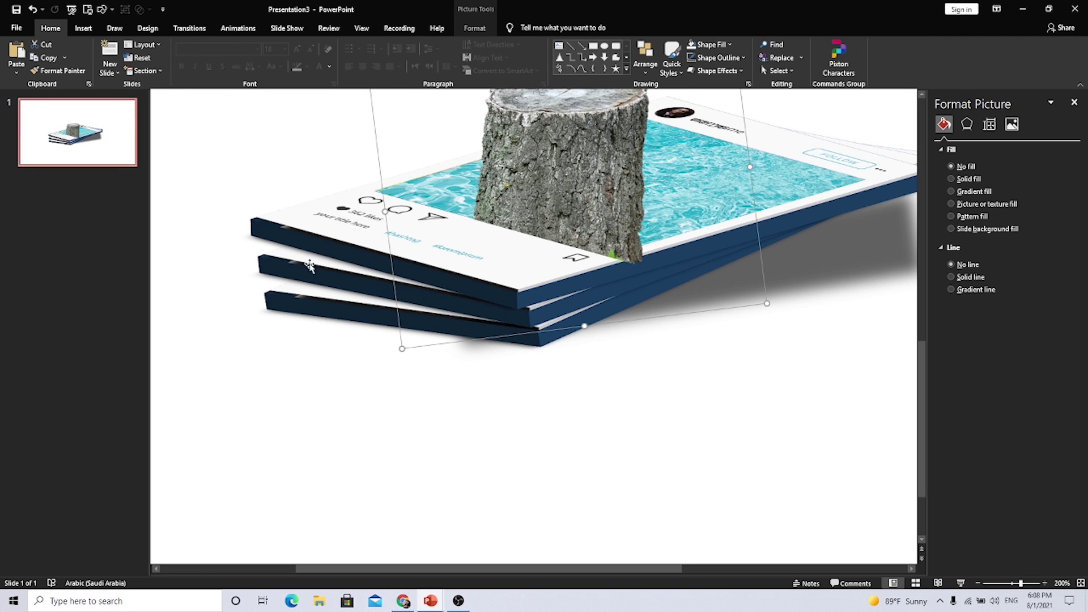
Draw a rectangle tilted to the stack's angle against the stump's lower-right corner.
{"action": "left_click", "coordinate": [83, 28]}
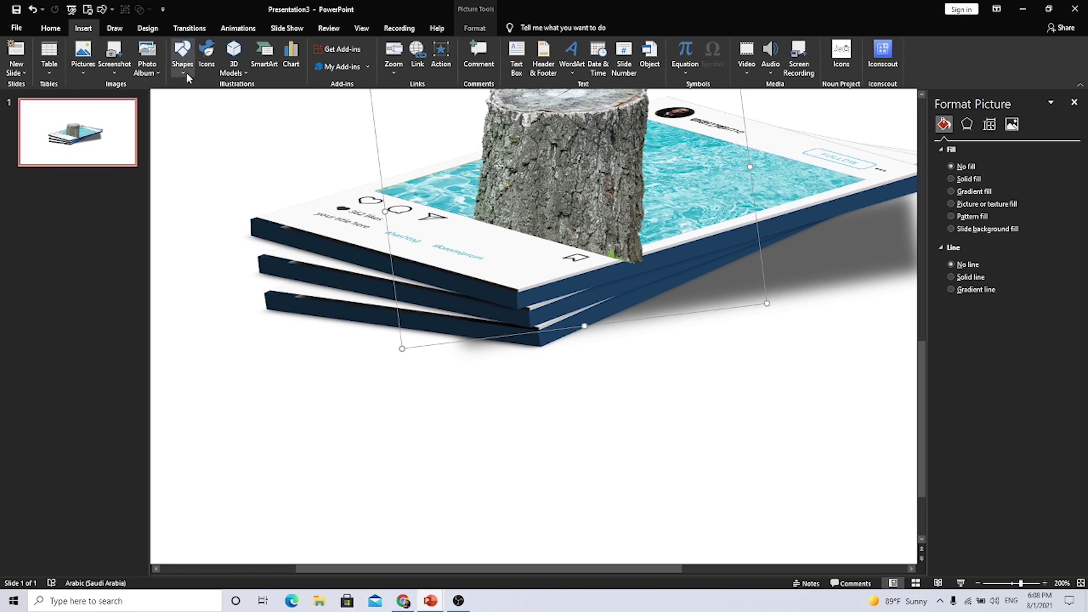
{"action": "left_click", "coordinate": [183, 57]}
{"action": "left_click", "coordinate": [223, 97]}
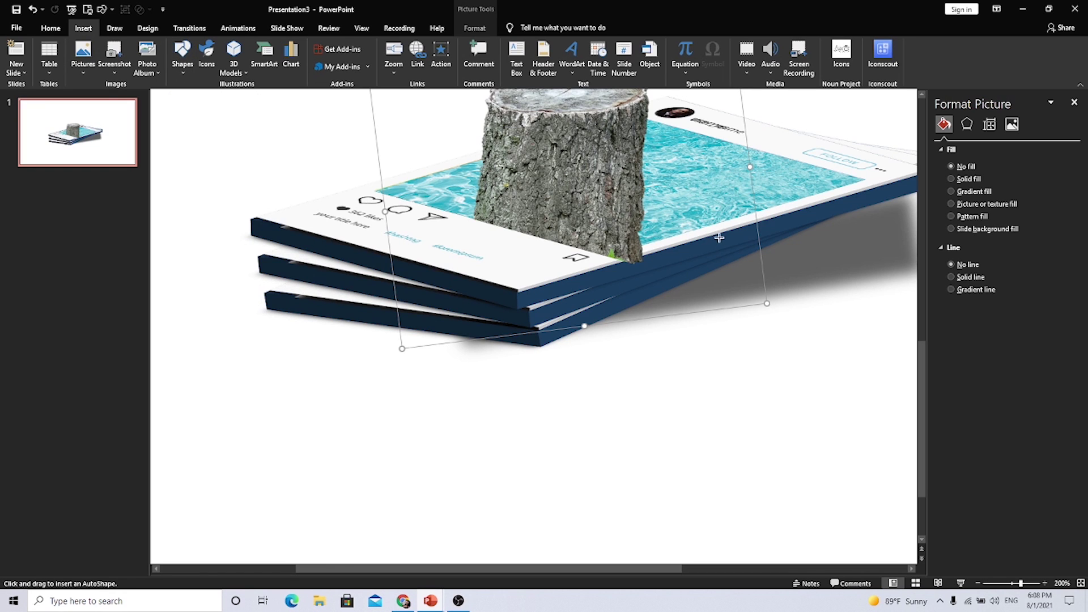
{"action": "left_click_drag", "start_coordinate": [719, 238], "coordinate": [565, 342]}
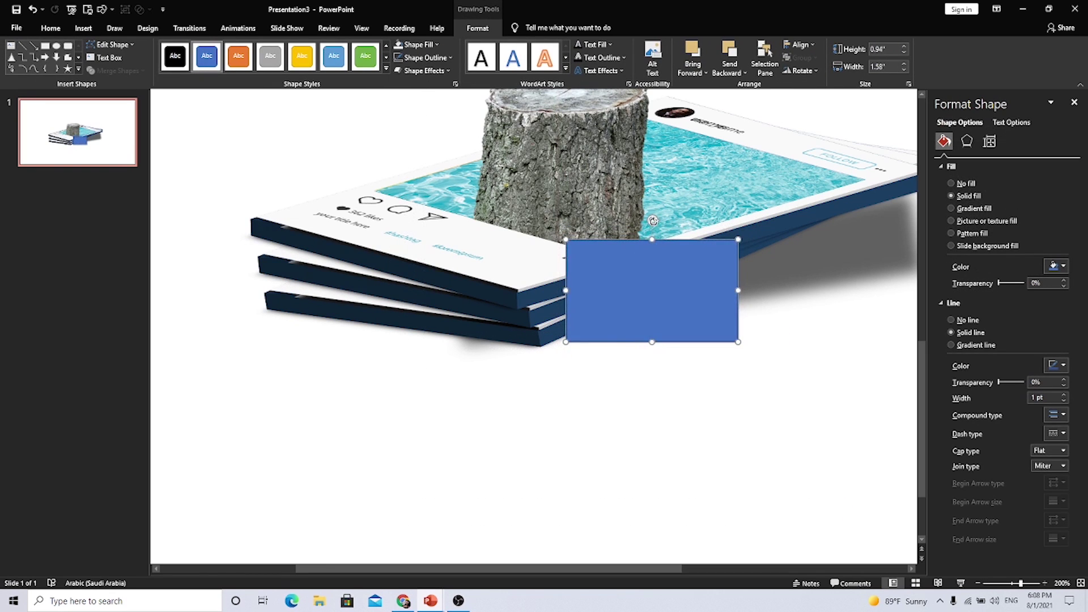
{"action": "left_click_drag", "start_coordinate": [653, 220], "coordinate": [633, 222]}
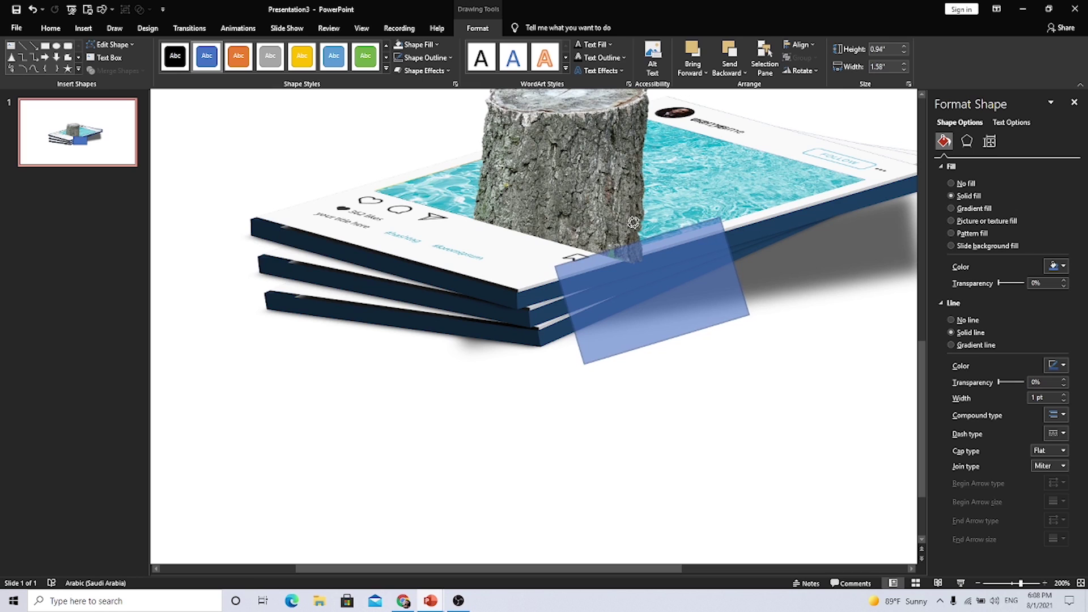
{"action": "mouse_move", "coordinate": [652, 266]}
{"action": "left_mouse_down"}
{"action": "mouse_move", "coordinate": [686, 258]}
{"action": "mouse_move", "coordinate": [667, 263]}
{"action": "left_mouse_up"}
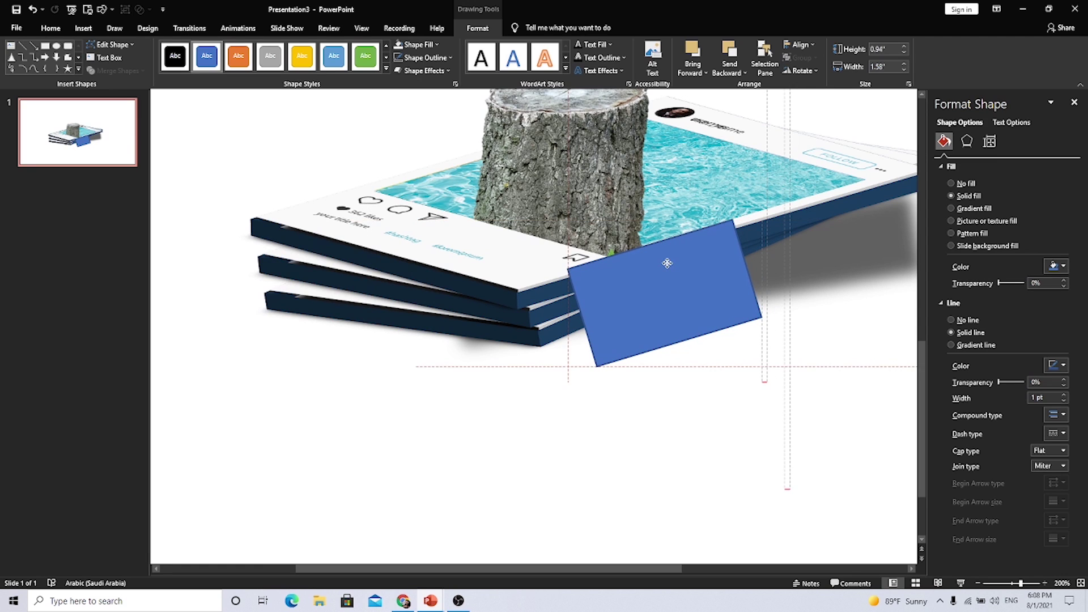
Subtract the tilted rectangle from the stump picture.
{"action": "left_click", "coordinate": [578, 198]}
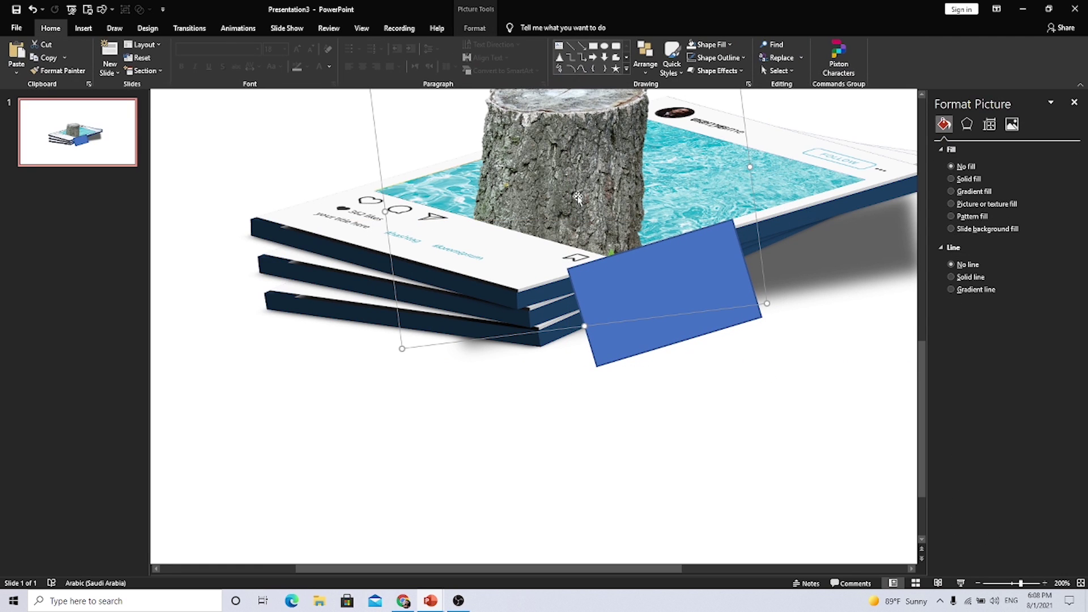
{"action": "double_click", "coordinate": [631, 339]}
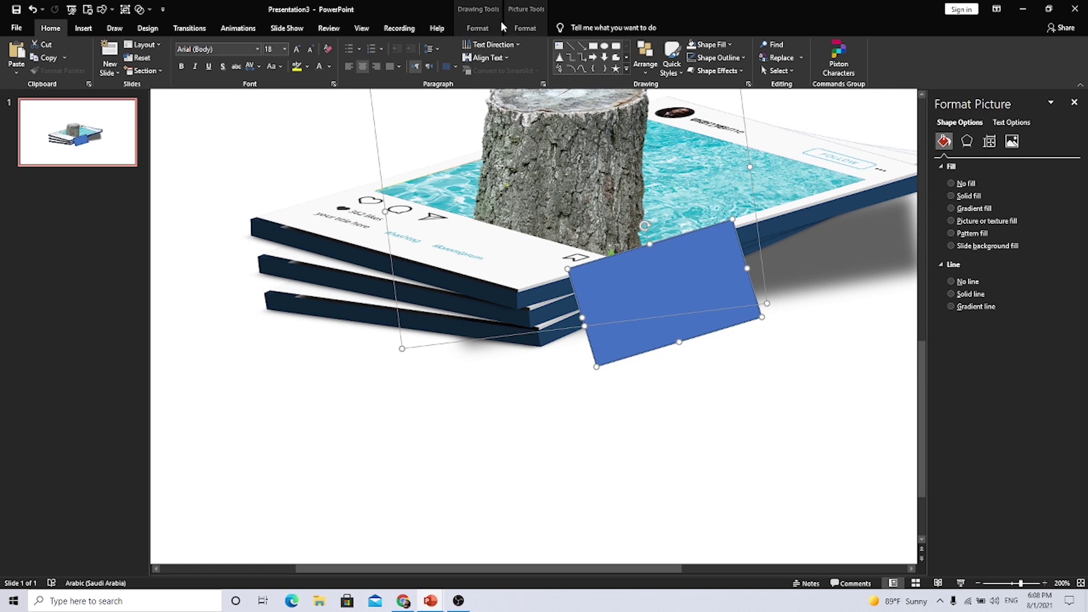
{"action": "left_click", "coordinate": [98, 71]}
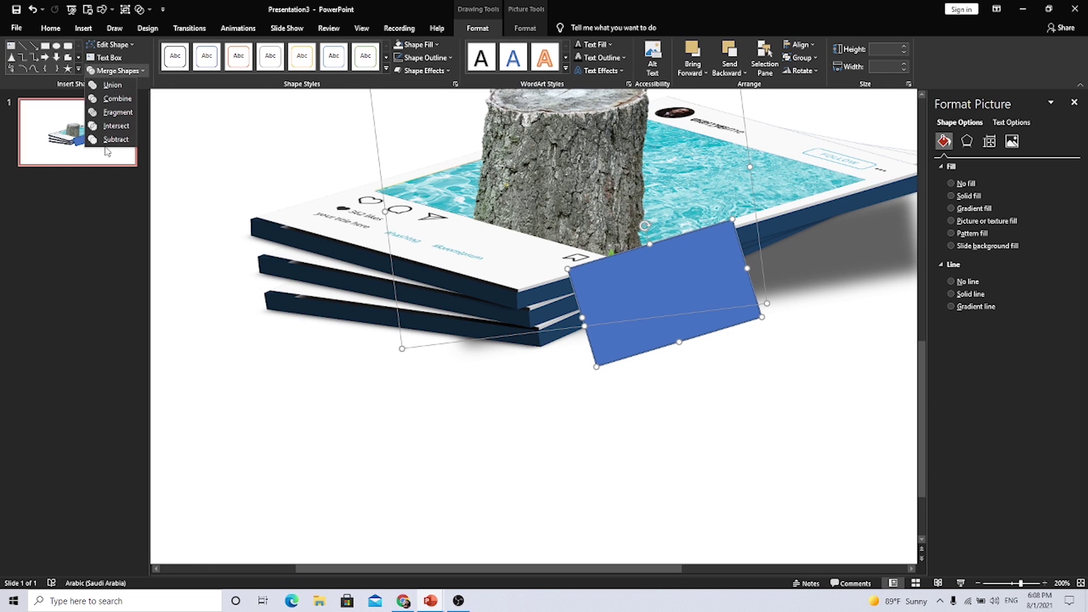
{"action": "left_click", "coordinate": [106, 140]}
{"action": "left_click", "coordinate": [612, 383]}
{"action": "scroll", "coordinate": [629, 400], "scroll_direction": "down", "scroll_amount": 5}
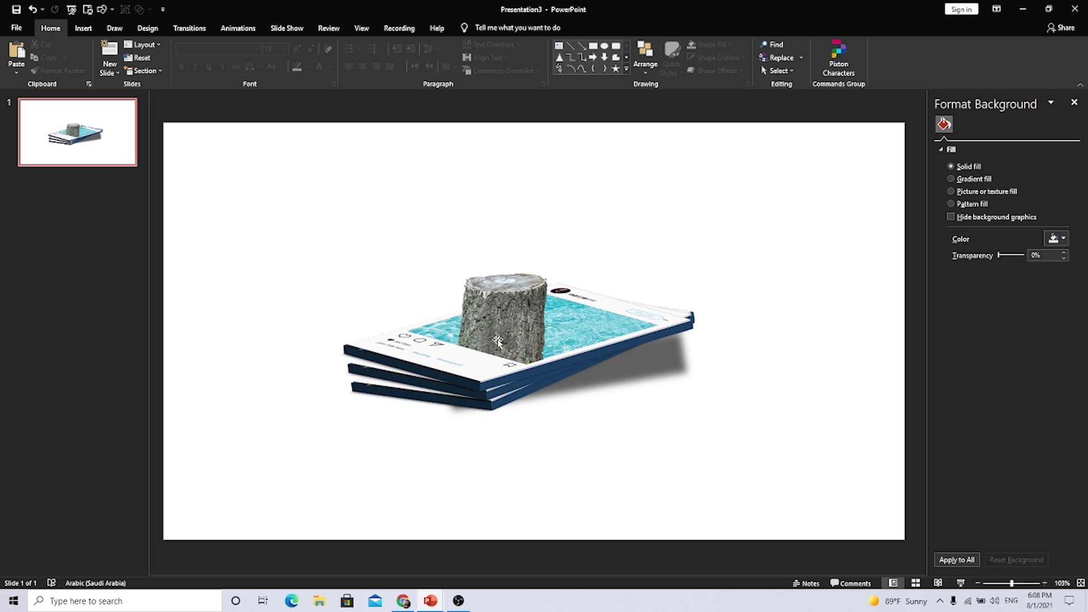
{"action": "scroll", "coordinate": [530, 373], "scroll_direction": "down", "scroll_amount": 1}
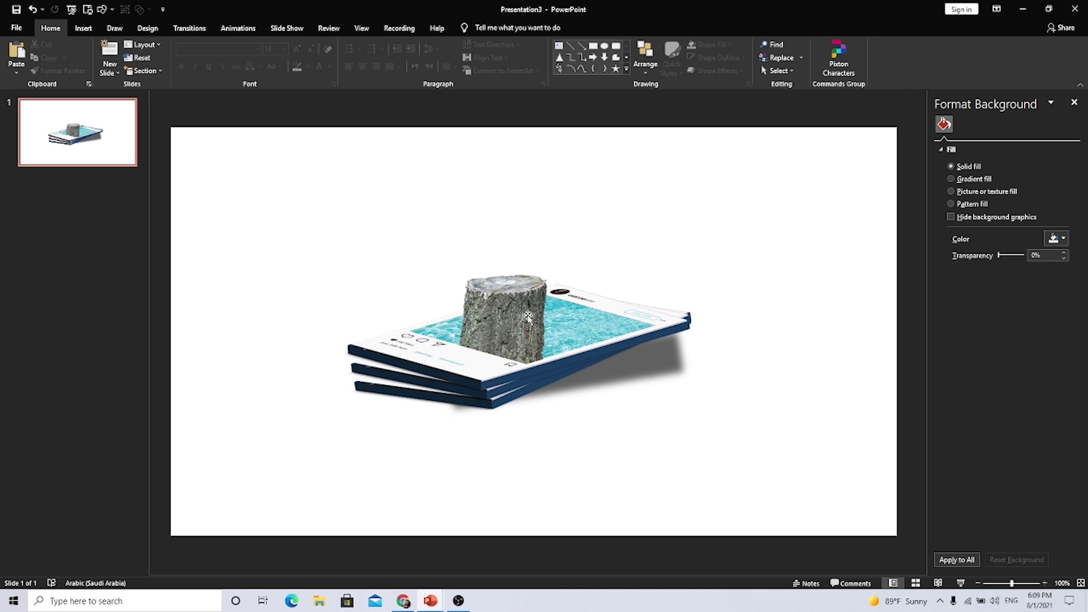
{"action": "left_click", "coordinate": [88, 29]}
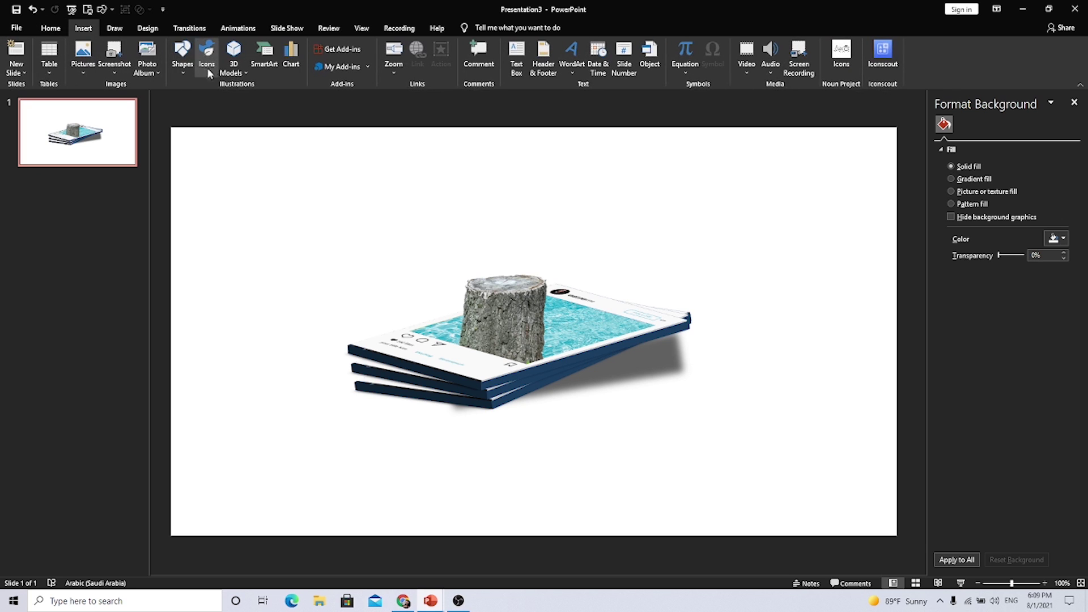
Draw an ellipse with a gradient fill whose left stop is dark.
{"action": "left_click", "coordinate": [182, 57]}
{"action": "left_click", "coordinate": [222, 100]}
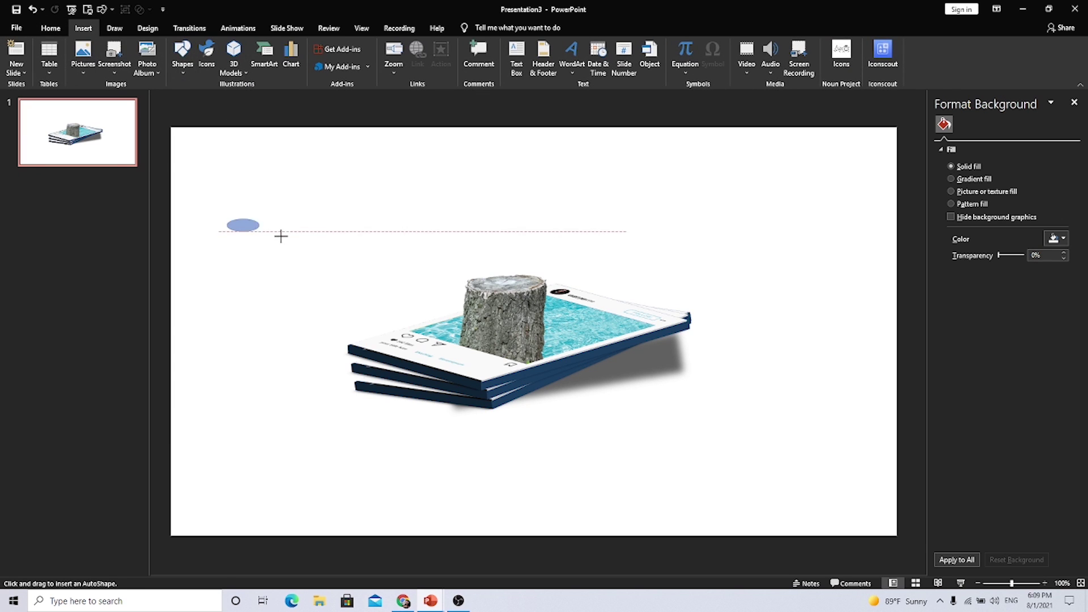
{"action": "left_click_drag", "start_coordinate": [226, 219], "coordinate": [331, 251]}
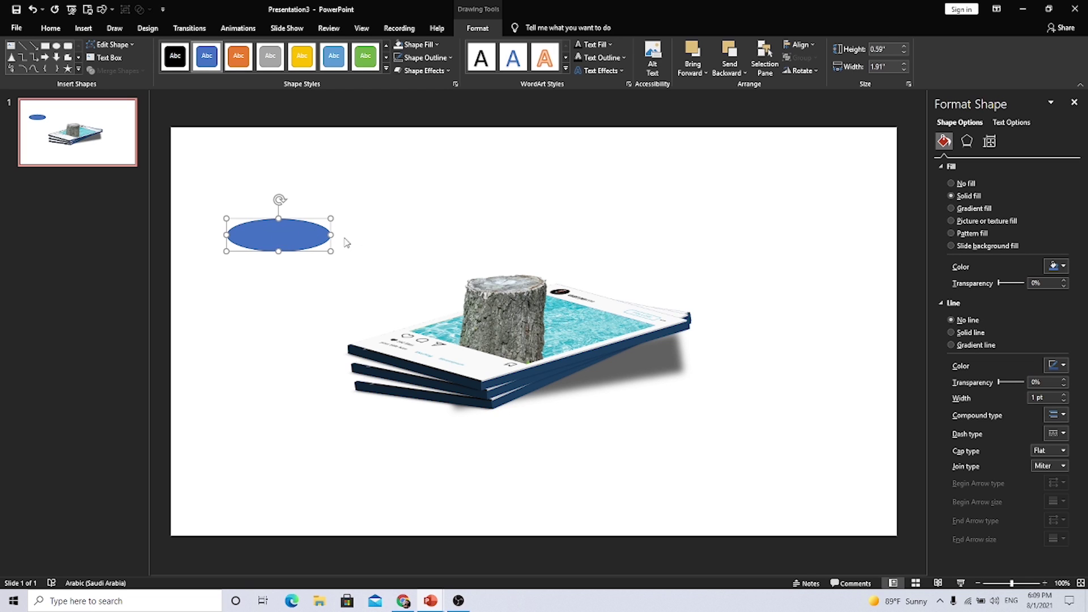
{"action": "left_click", "coordinate": [966, 209]}
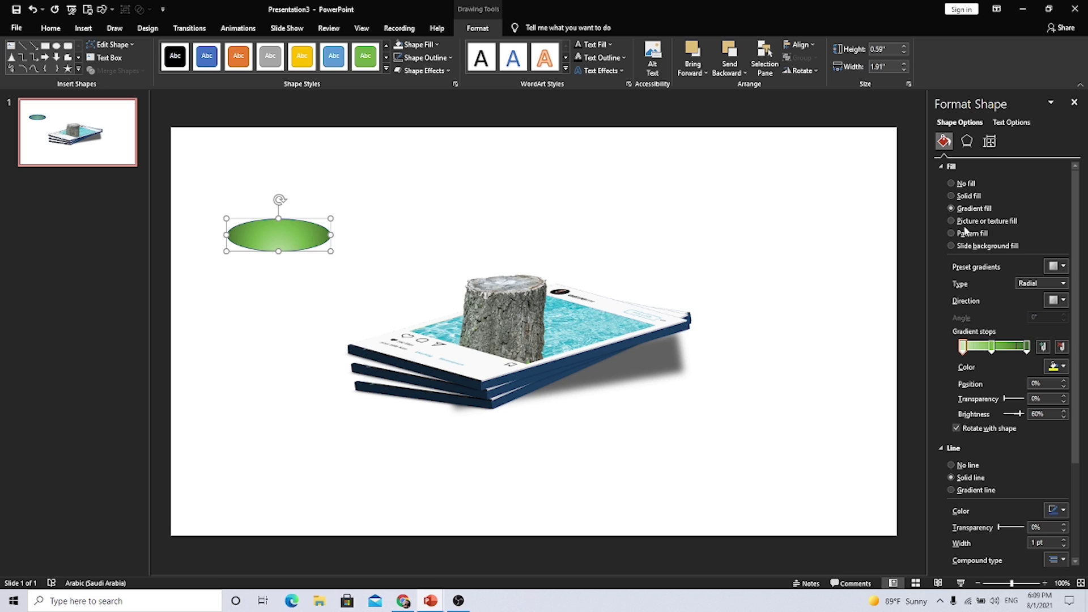
{"action": "left_click", "coordinate": [1061, 347]}
{"action": "left_click_drag", "start_coordinate": [991, 347], "coordinate": [961, 346]}
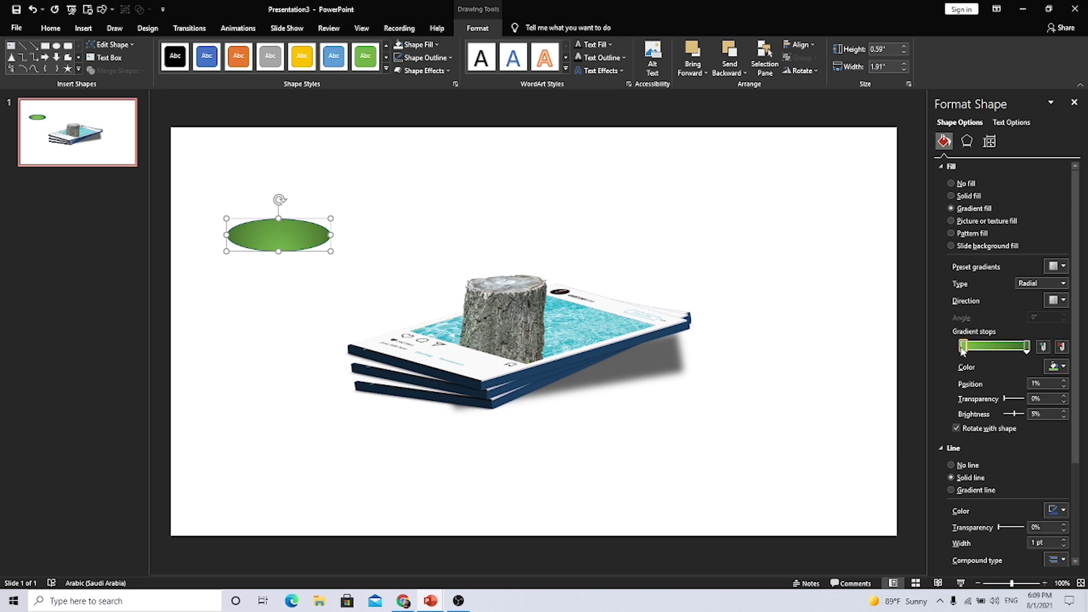
{"action": "left_click", "coordinate": [1054, 366]}
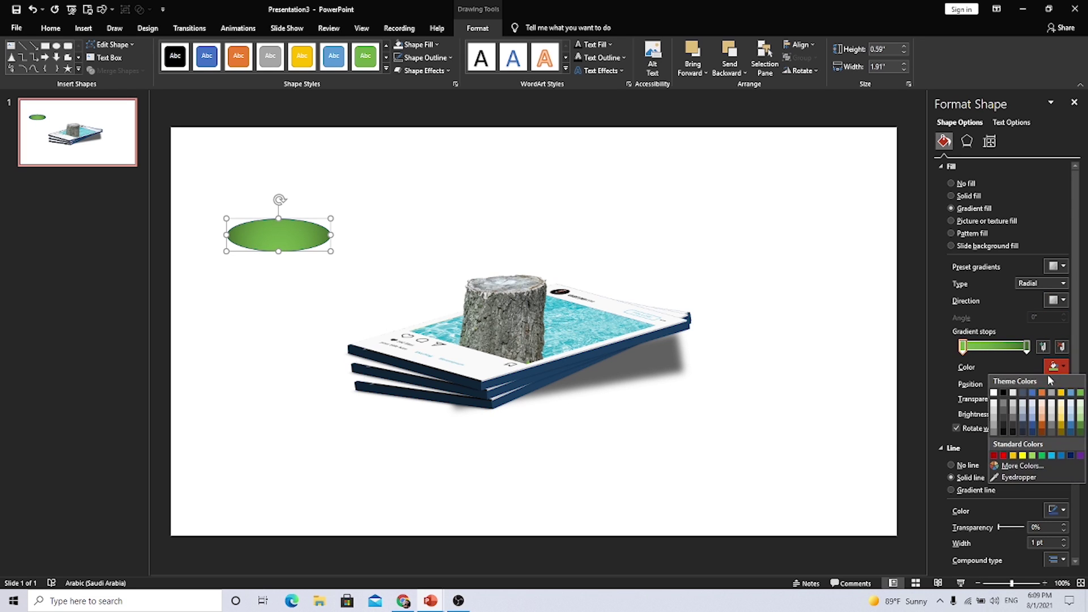
{"action": "left_click", "coordinate": [1007, 400]}
Make the outer stop a fully transparent sampled grey, set Path type, and place the ellipse on the stump.
{"action": "left_click", "coordinate": [1026, 346]}
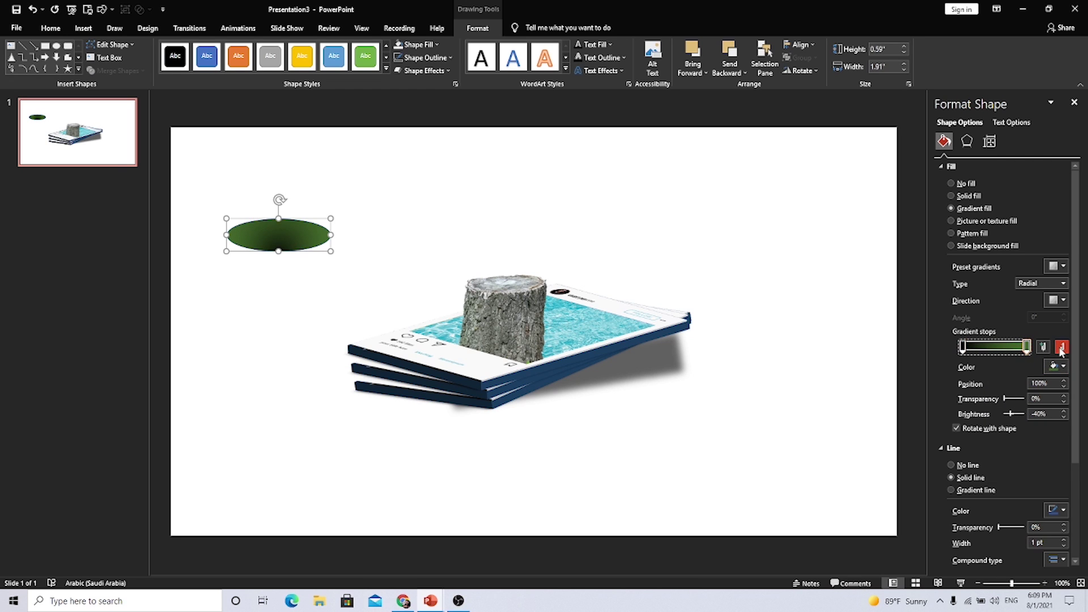
{"action": "left_click", "coordinate": [1054, 366]}
{"action": "left_click", "coordinate": [1014, 477]}
{"action": "left_click", "coordinate": [485, 287]}
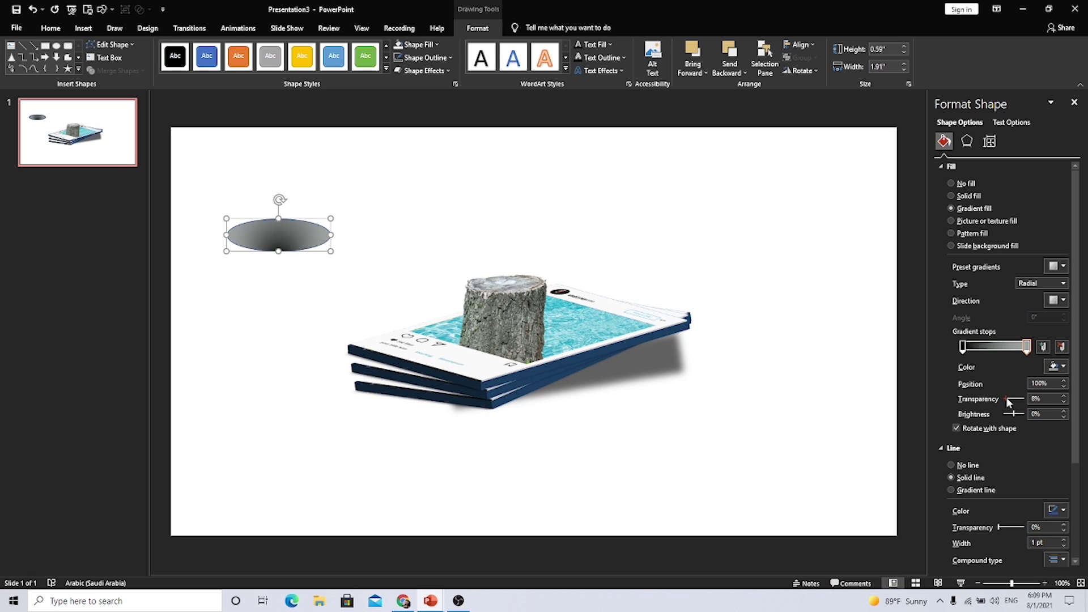
{"action": "left_click_drag", "start_coordinate": [1007, 400], "coordinate": [1023, 399]}
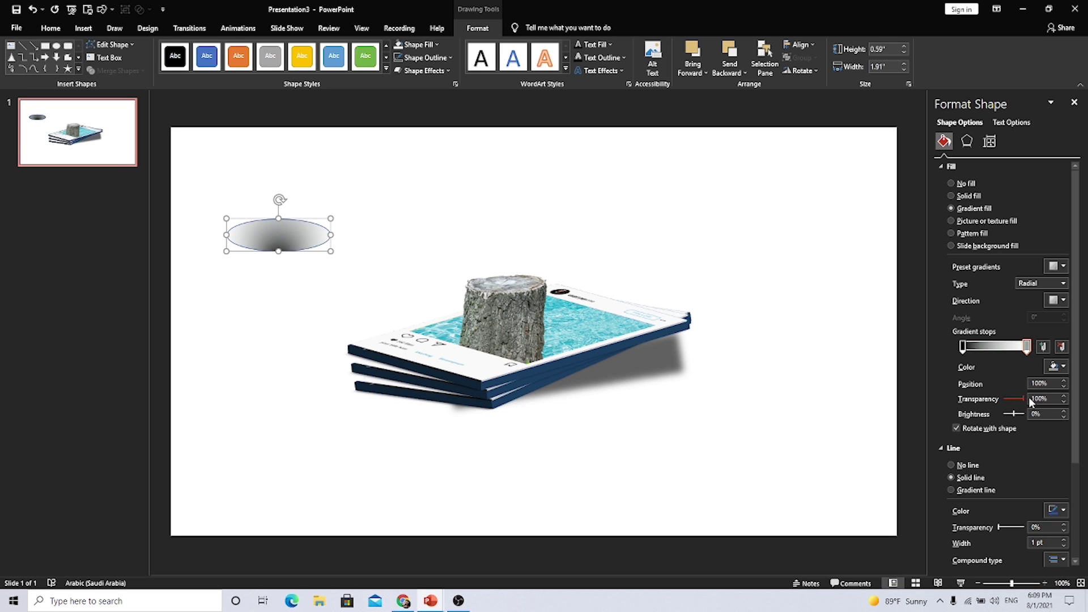
{"action": "left_click", "coordinate": [1064, 285]}
{"action": "left_click", "coordinate": [1041, 334]}
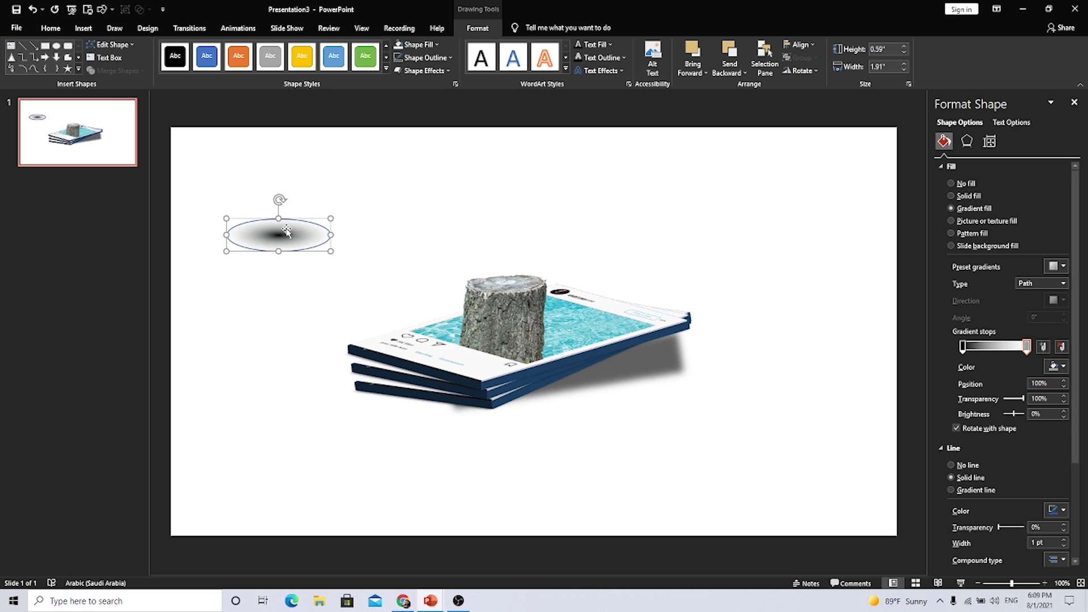
{"action": "left_click_drag", "start_coordinate": [287, 231], "coordinate": [560, 291]}
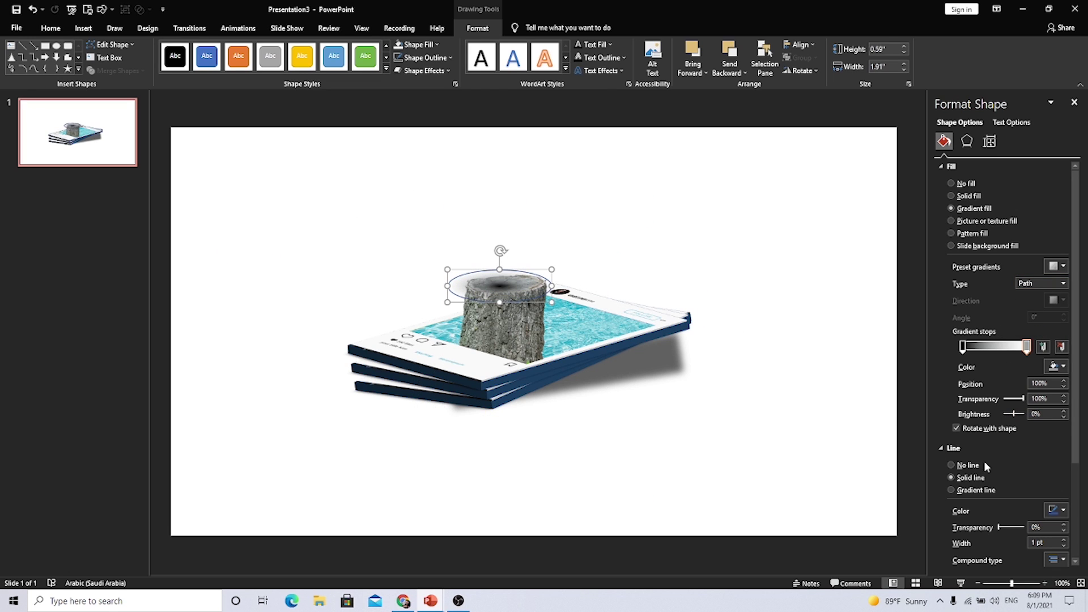
Remove the ellipse outline, fit it to the stump top, and widen its slightly transparent dark centre.
{"action": "left_click", "coordinate": [951, 465]}
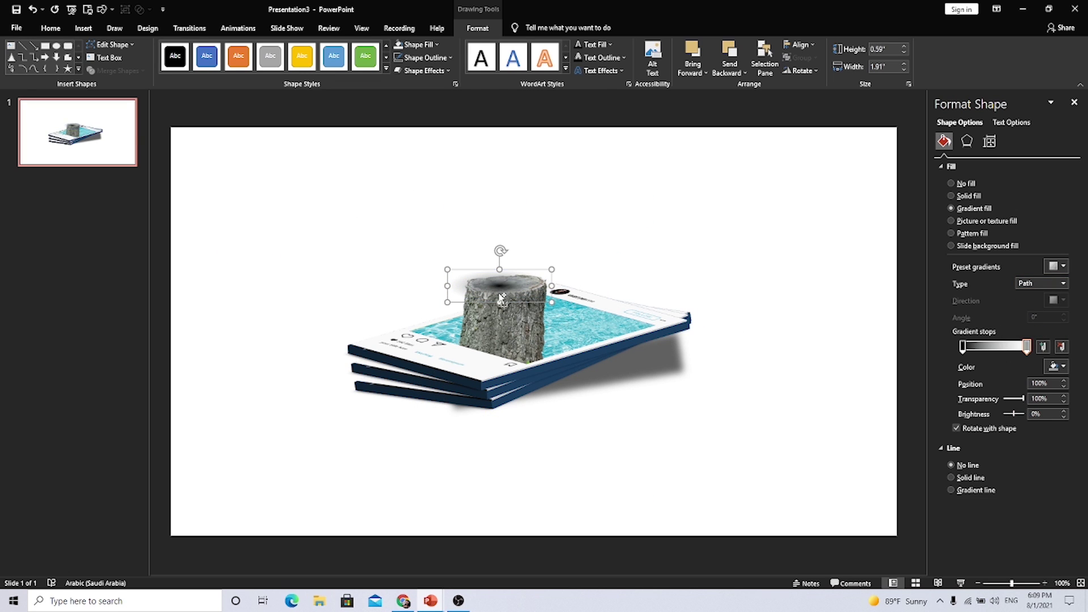
{"action": "scroll", "coordinate": [501, 297], "scroll_direction": "up", "scroll_amount": 5}
{"action": "left_click_drag", "start_coordinate": [429, 359], "coordinate": [476, 340]}
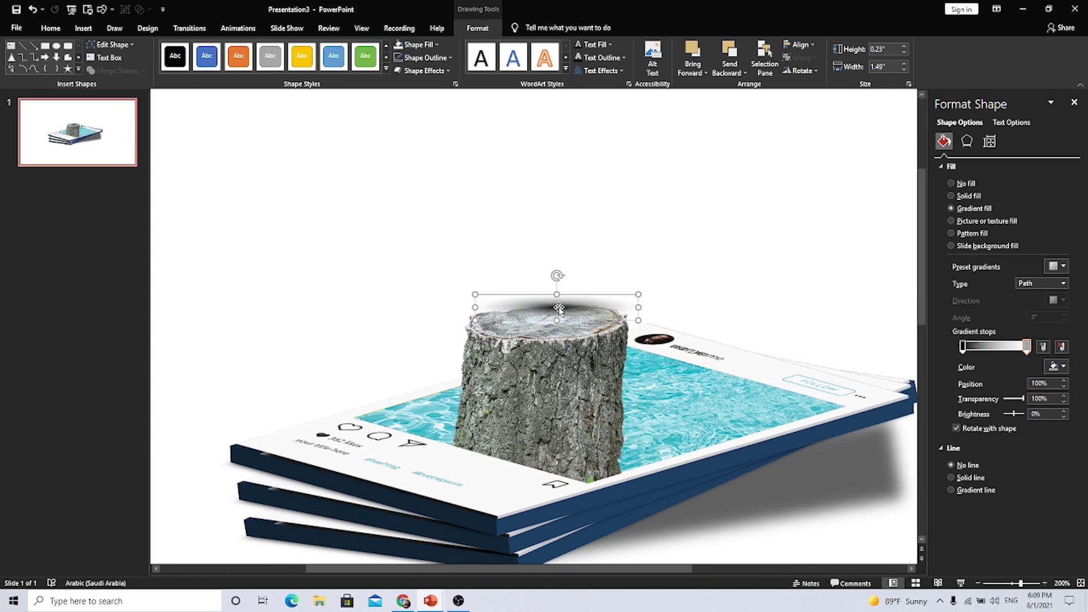
{"action": "left_click_drag", "start_coordinate": [547, 291], "coordinate": [547, 311]}
{"action": "left_click_drag", "start_coordinate": [962, 347], "coordinate": [979, 349]}
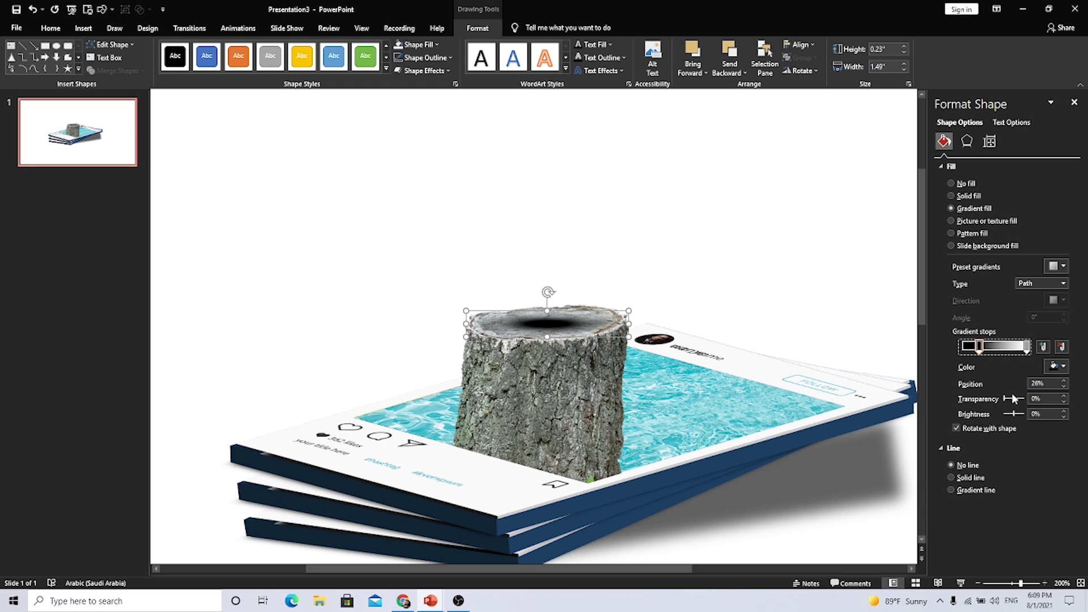
{"action": "left_click_drag", "start_coordinate": [1005, 402], "coordinate": [1008, 401]}
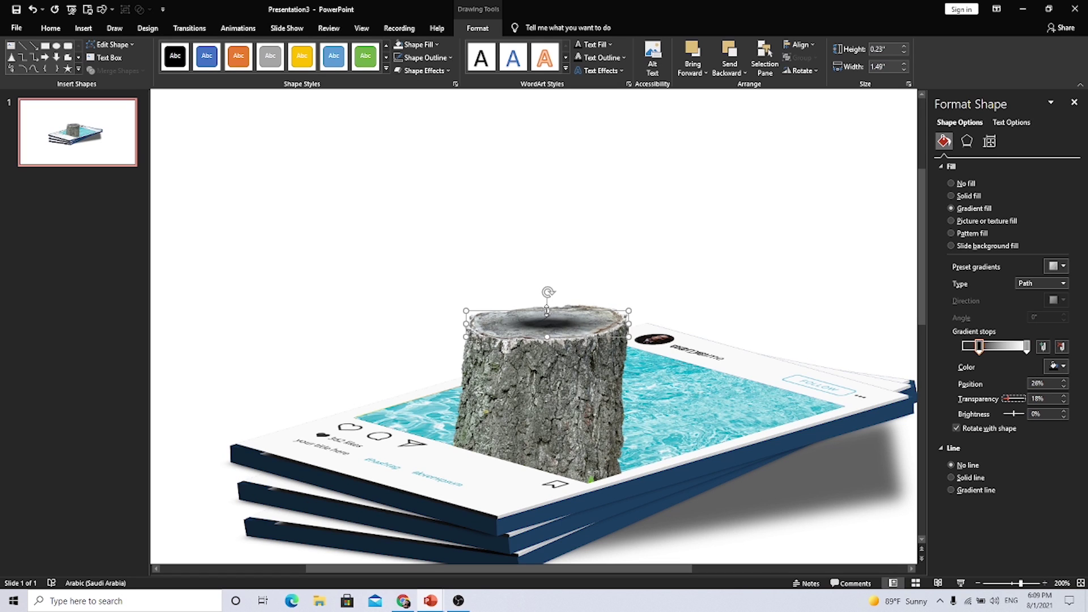
{"action": "left_click_drag", "start_coordinate": [546, 311], "coordinate": [541, 287]}
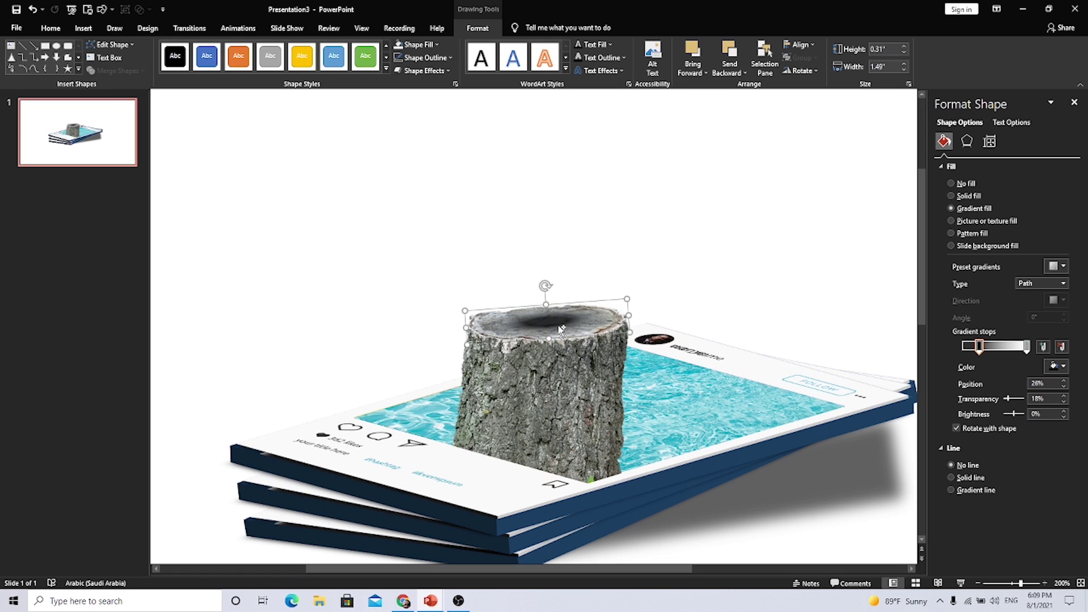
{"action": "scroll", "coordinate": [561, 329], "scroll_direction": "down", "scroll_amount": 5}
Group all slide objects and move the mockup lower and toward the centre.
{"action": "left_click", "coordinate": [414, 436]}
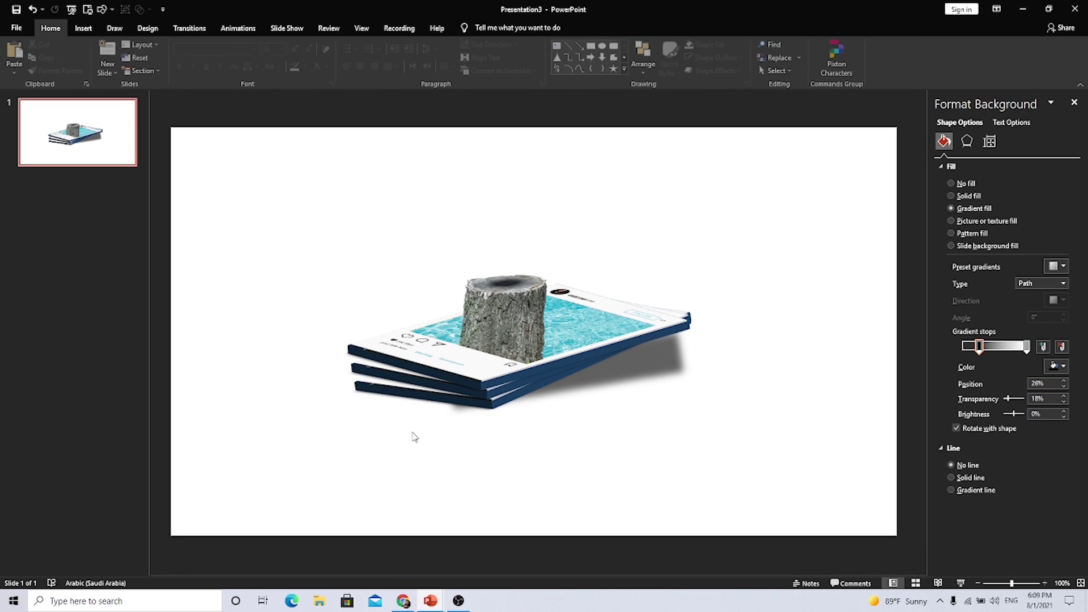
{"action": "key", "text": "ctrl+a"}
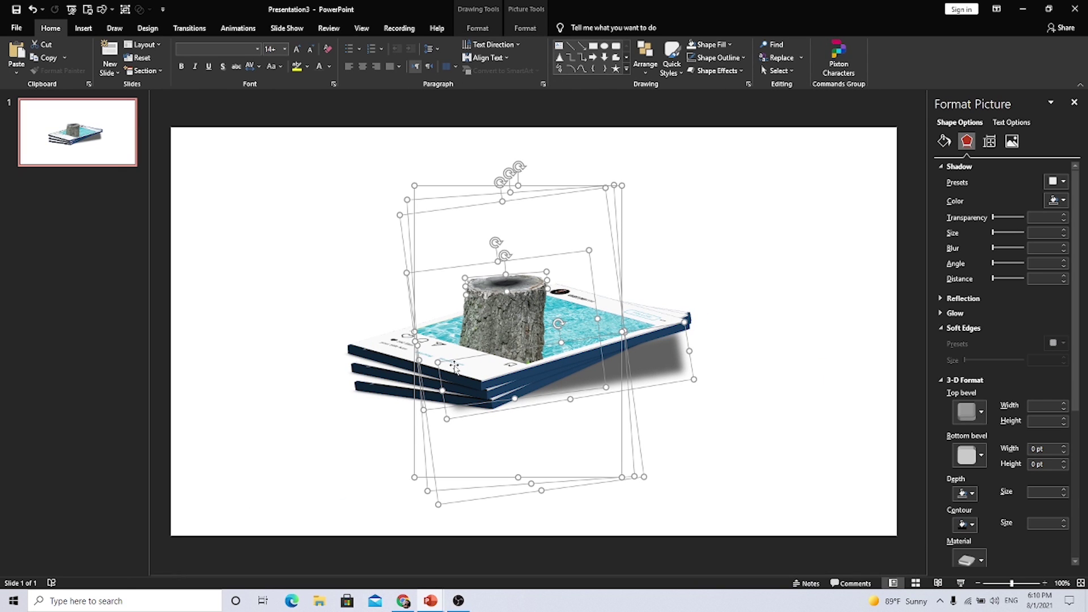
{"action": "right_click", "coordinate": [455, 368]}
{"action": "mouse_move", "coordinate": [478, 427]}
{"action": "left_click", "coordinate": [563, 432]}
{"action": "mouse_move", "coordinate": [521, 365]}
{"action": "left_mouse_down"}
{"action": "mouse_move", "coordinate": [552, 405]}
{"action": "mouse_move", "coordinate": [545, 438]}
{"action": "left_mouse_up"}
{"action": "left_click", "coordinate": [627, 448]}
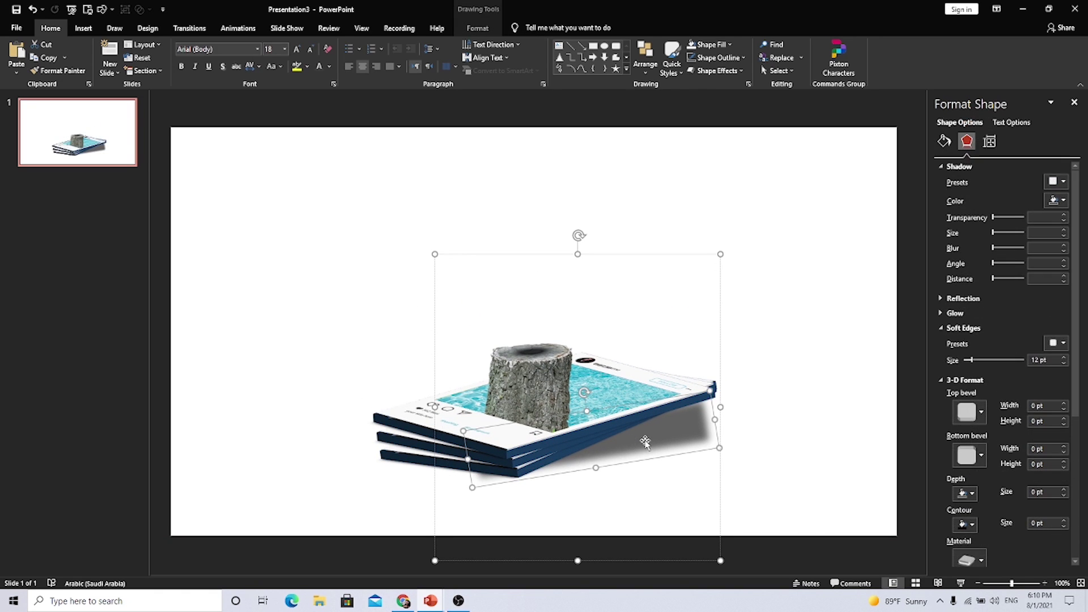
{"action": "left_click_drag", "start_coordinate": [615, 445], "coordinate": [612, 444]}
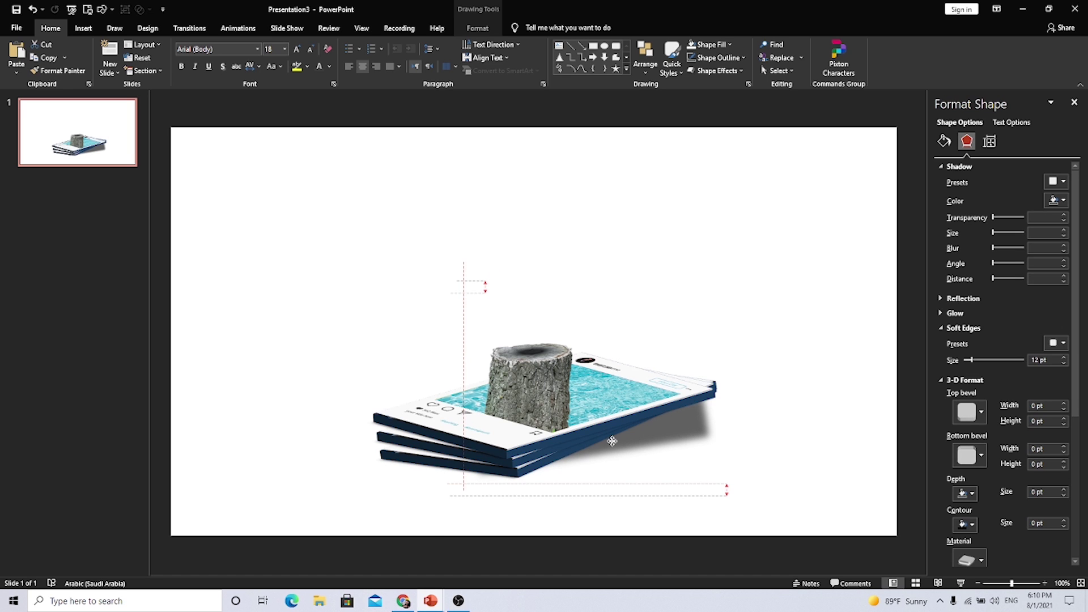
{"action": "left_click", "coordinate": [321, 471]}
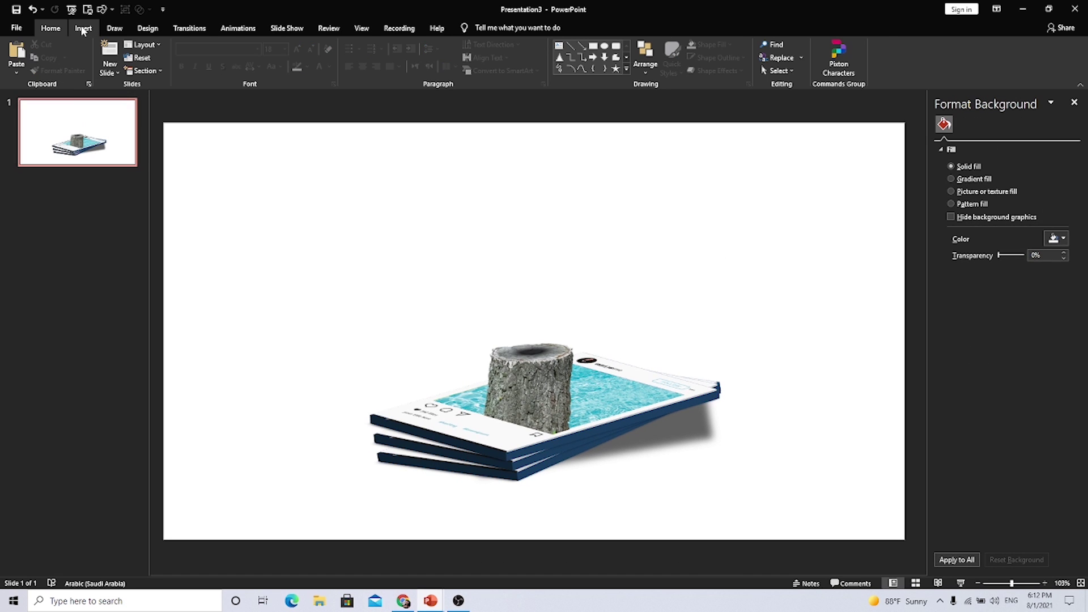
Insert athlete-5055367_1920.jpg and enlarge it to 6.28" by 9.42" over the mockup.
{"action": "left_click", "coordinate": [83, 27]}
{"action": "left_click", "coordinate": [83, 78]}
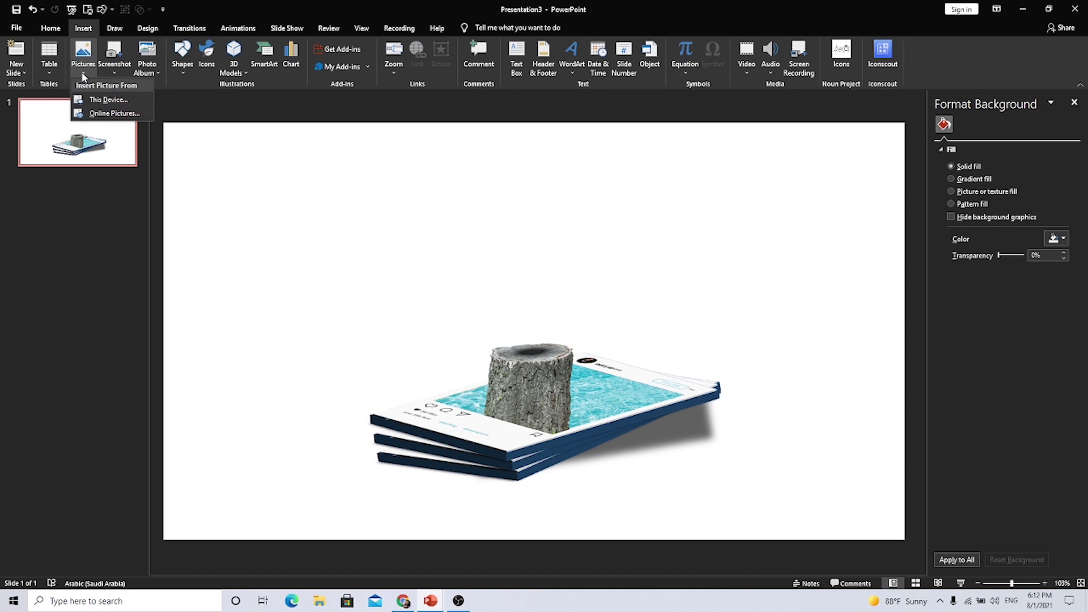
{"action": "left_click", "coordinate": [97, 97]}
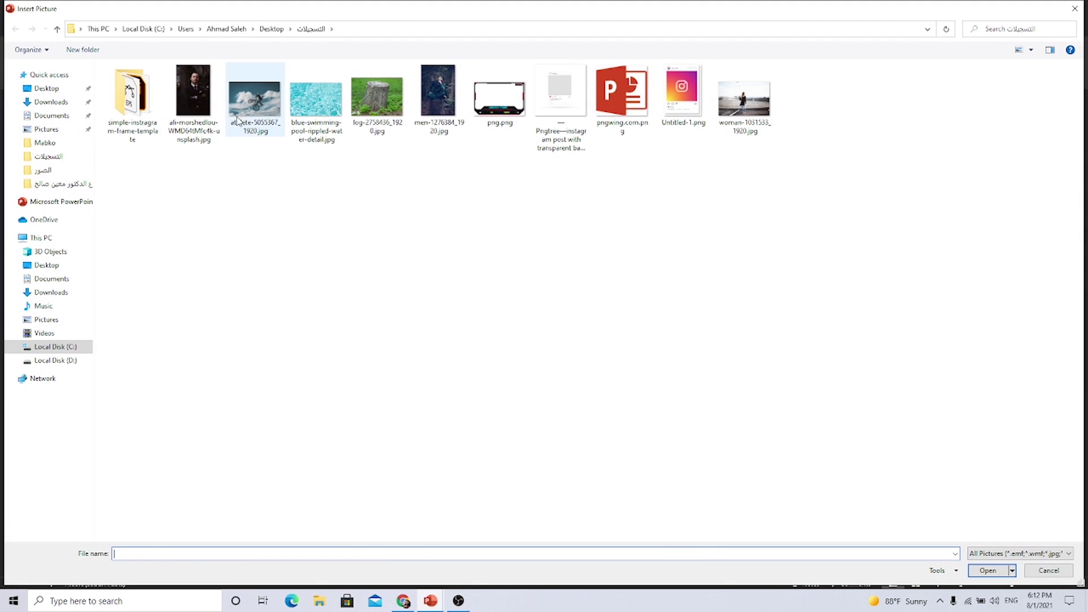
{"action": "left_click", "coordinate": [239, 108]}
{"action": "left_click", "coordinate": [987, 570]}
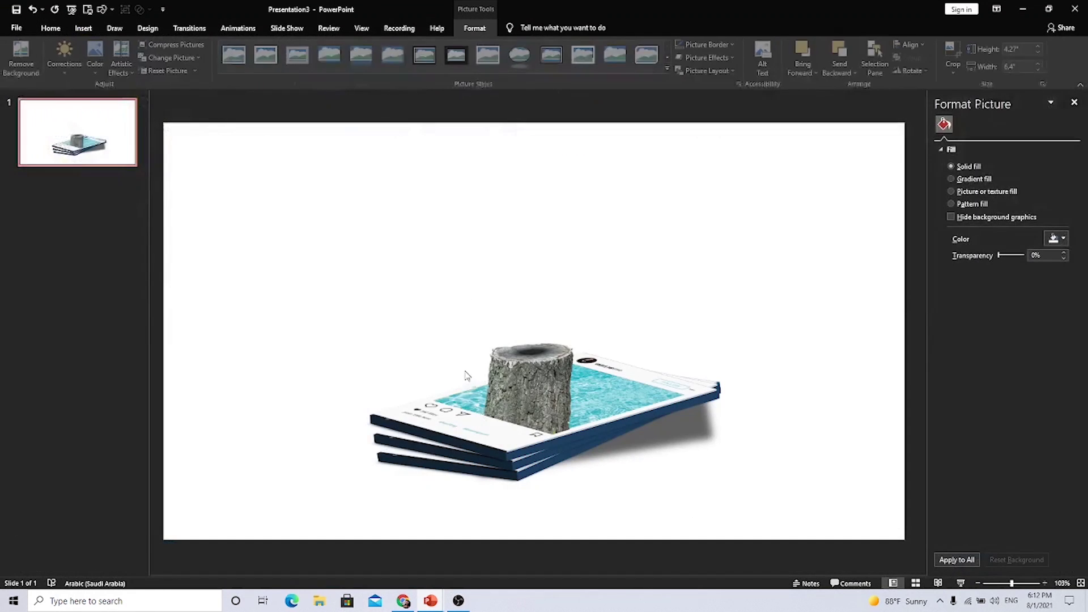
{"action": "left_click_drag", "start_coordinate": [481, 332], "coordinate": [473, 308]}
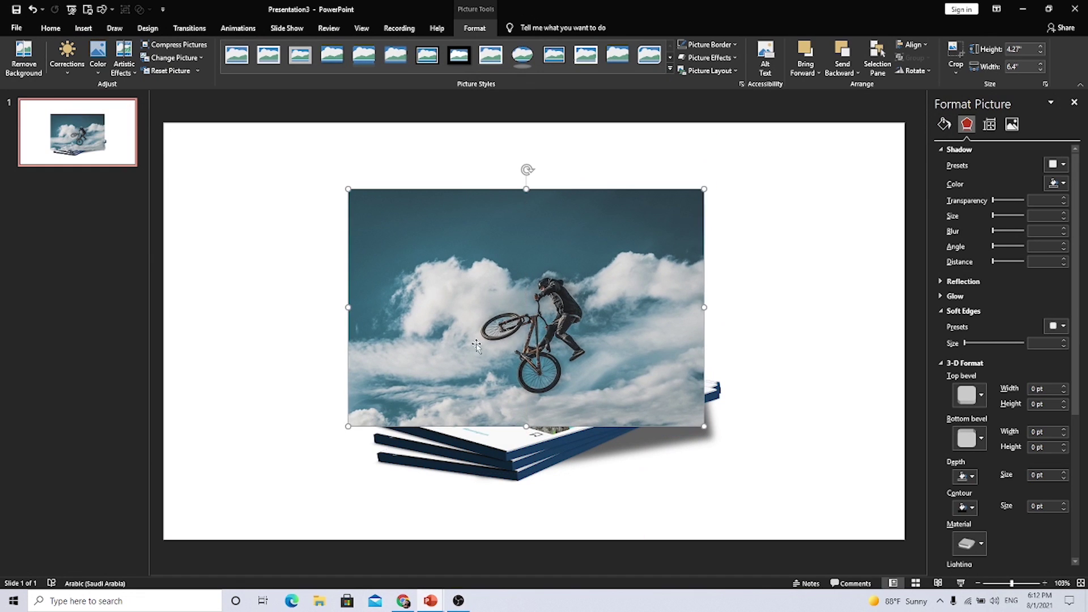
{"action": "left_click_drag", "start_coordinate": [351, 189], "coordinate": [295, 153]}
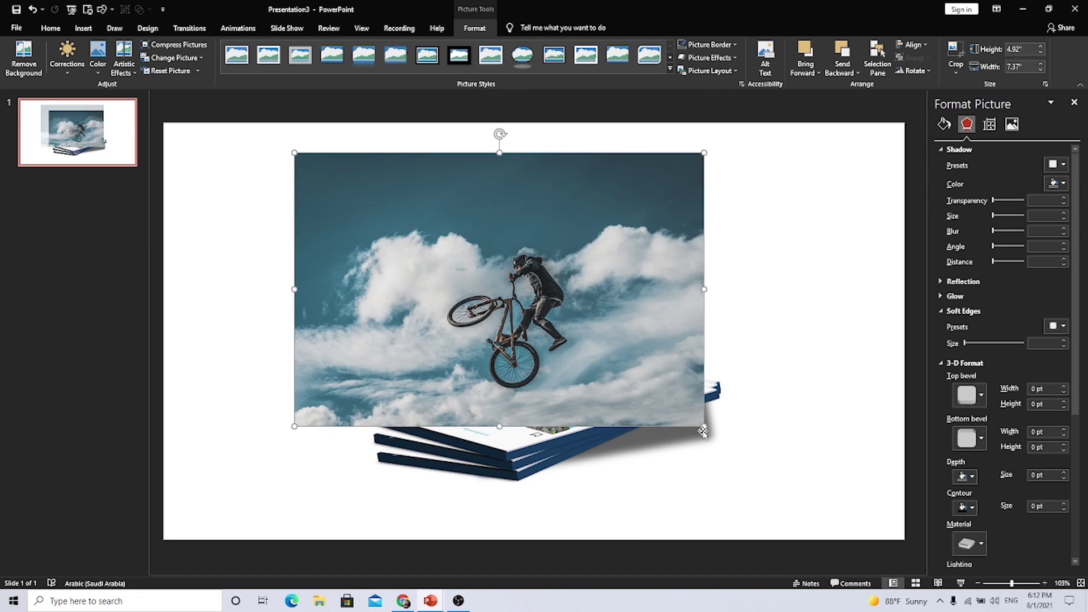
{"action": "mouse_move", "coordinate": [704, 426]}
{"action": "left_mouse_down"}
{"action": "mouse_move", "coordinate": [760, 472]}
{"action": "mouse_move", "coordinate": [818, 498]}
{"action": "left_mouse_up"}
{"action": "left_click_drag", "start_coordinate": [592, 343], "coordinate": [543, 321]}
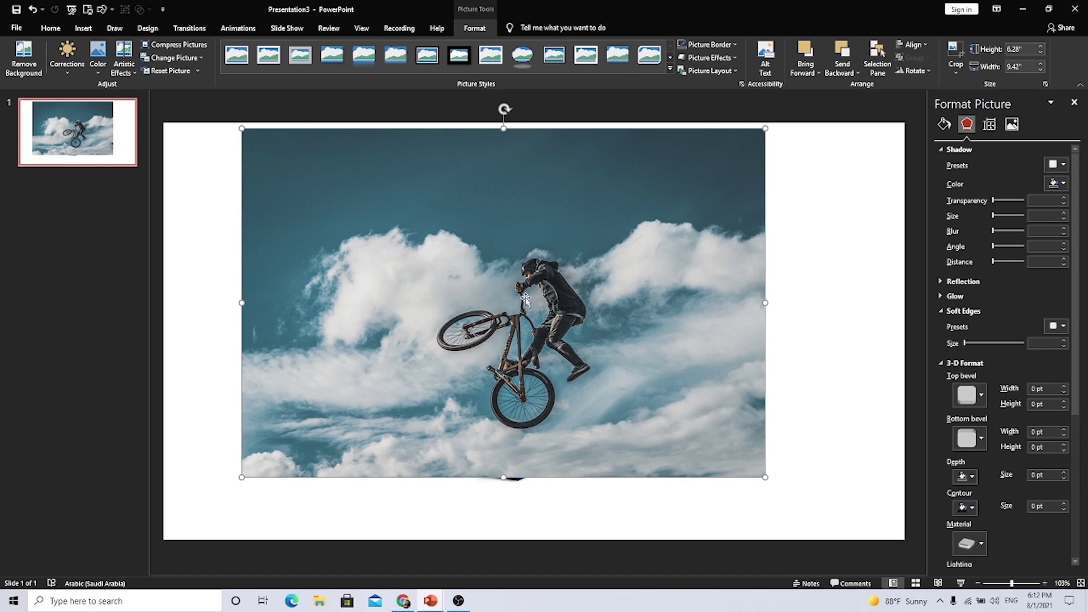
Start background removal on the rider photo and mark the left and right clouds.
{"action": "left_click", "coordinate": [26, 73]}
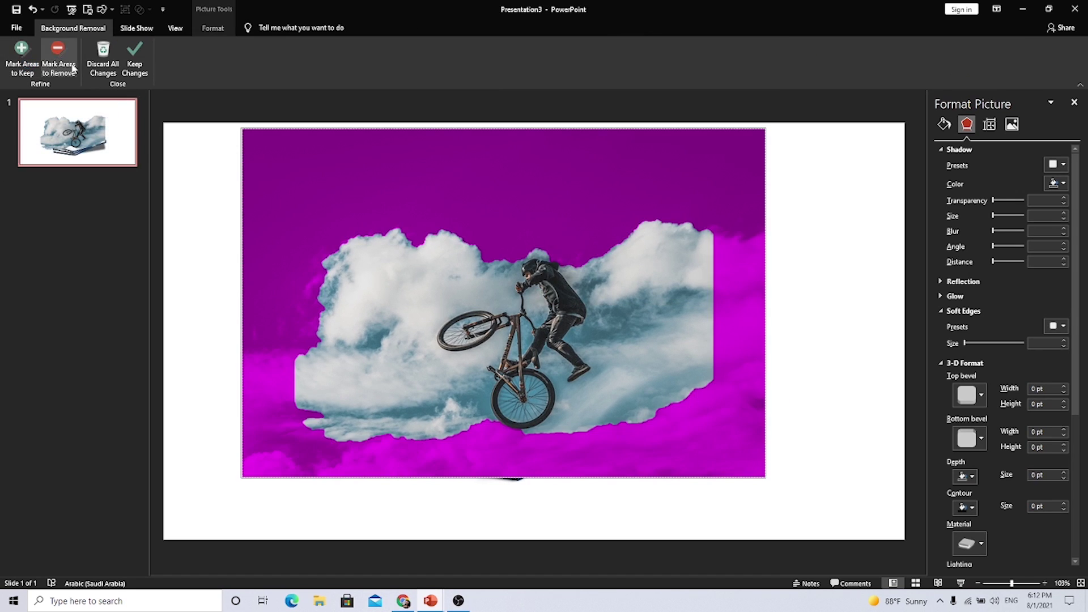
{"action": "left_click", "coordinate": [57, 57]}
{"action": "left_click_drag", "start_coordinate": [413, 251], "coordinate": [333, 406]}
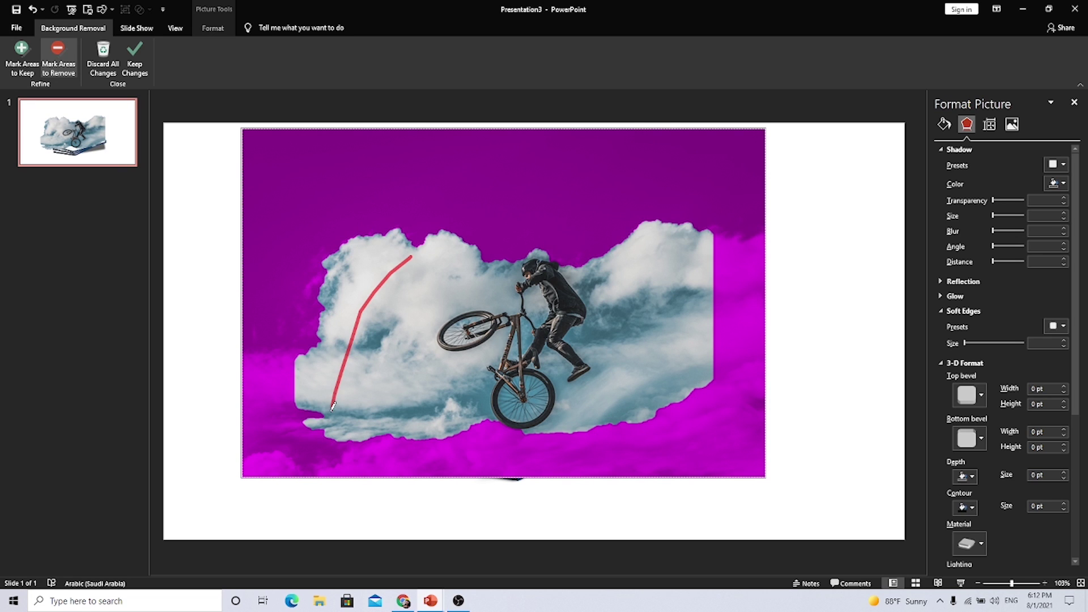
{"action": "left_click_drag", "start_coordinate": [646, 261], "coordinate": [667, 360]}
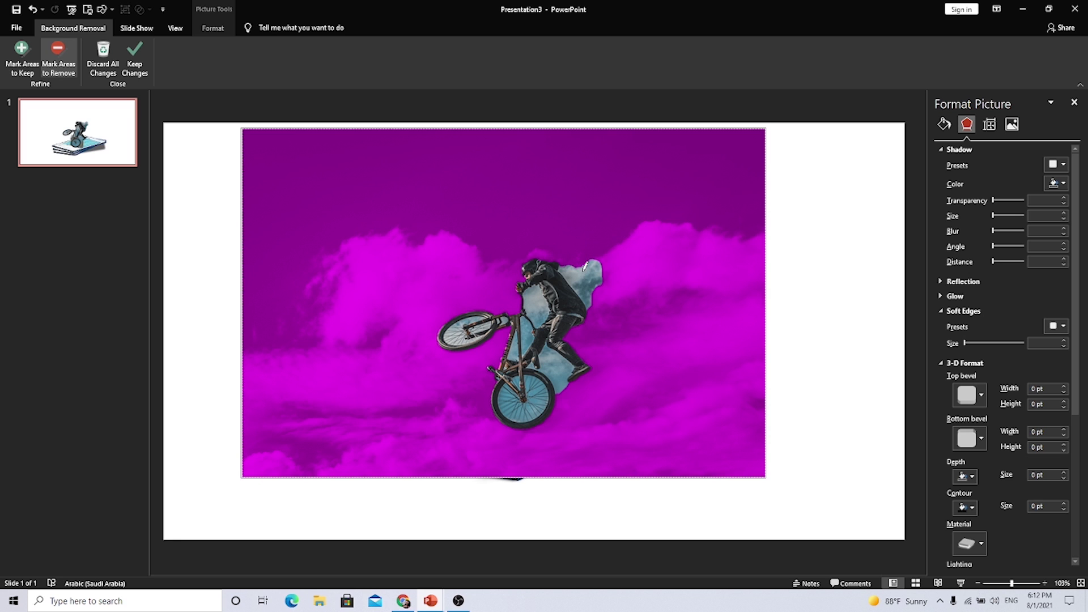
{"action": "scroll", "coordinate": [537, 313], "scroll_direction": "up", "scroll_amount": 1, "text": "ctrl"}
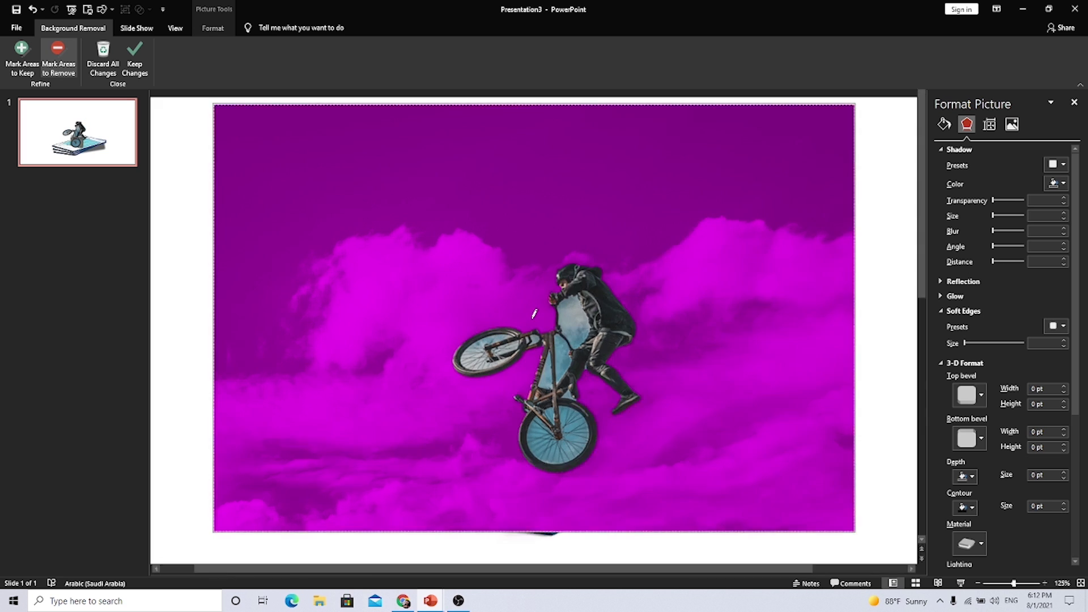
{"action": "scroll", "coordinate": [539, 316], "scroll_direction": "up", "scroll_amount": 4, "text": "ctrl"}
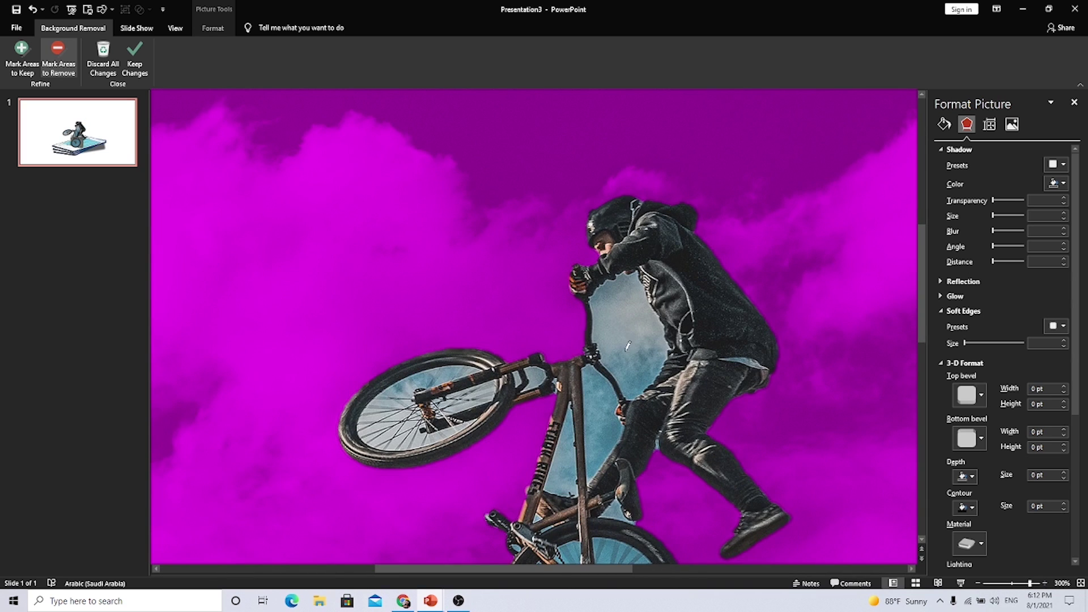
Mark the leftover sky beside the rider and inside both wheels, then keep the changes.
{"action": "left_click_drag", "start_coordinate": [628, 346], "coordinate": [627, 312]}
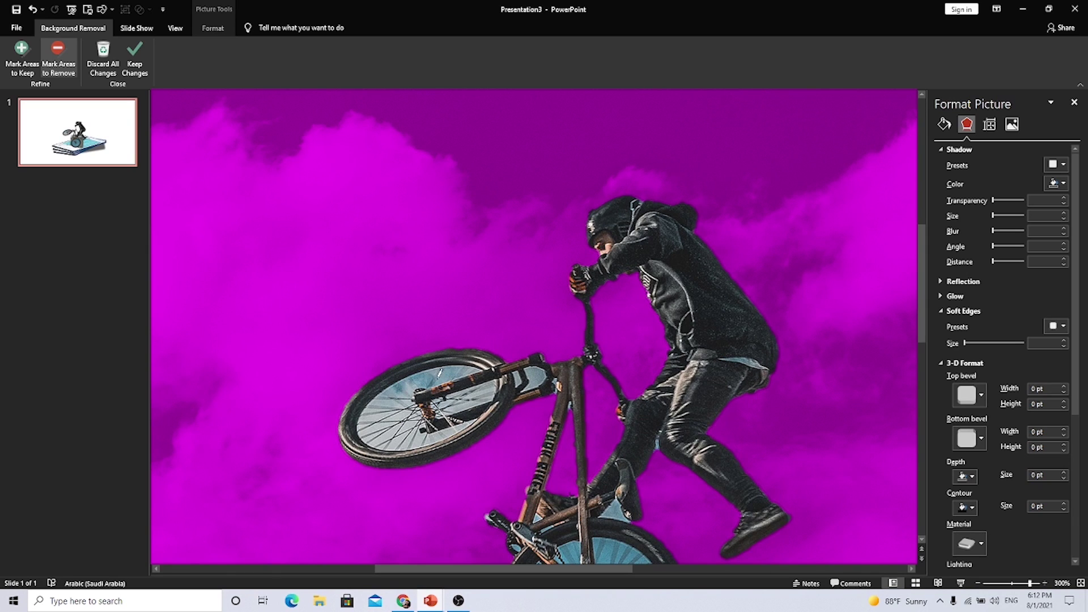
{"action": "left_click_drag", "start_coordinate": [438, 373], "coordinate": [419, 375]}
{"action": "left_click_drag", "start_coordinate": [395, 423], "coordinate": [396, 388]}
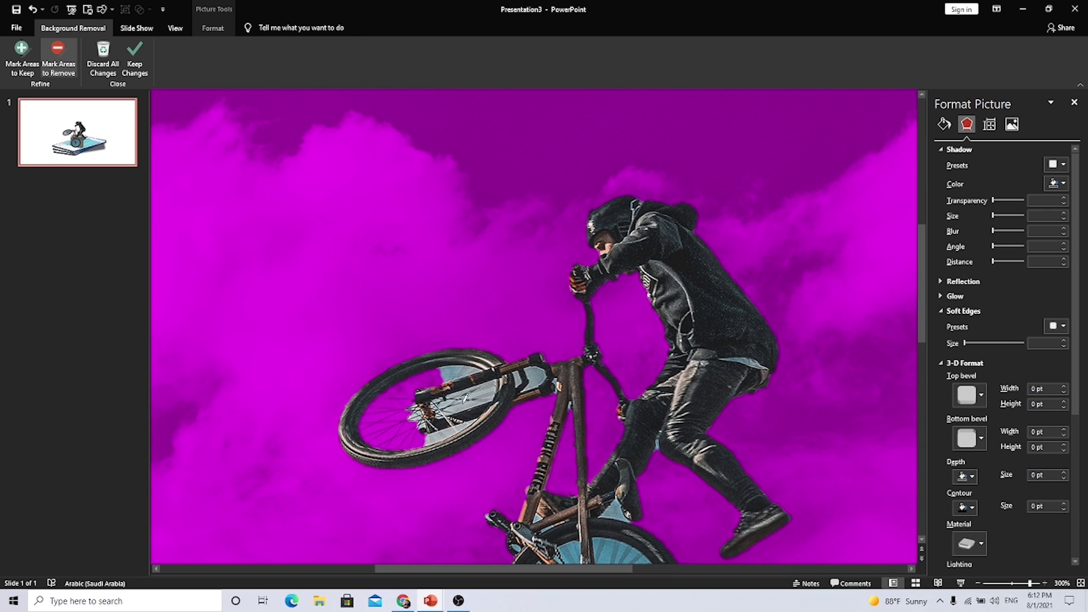
{"action": "mouse_move", "coordinate": [480, 389]}
{"action": "left_mouse_down"}
{"action": "mouse_move", "coordinate": [470, 394]}
{"action": "mouse_move", "coordinate": [459, 380]}
{"action": "left_mouse_up"}
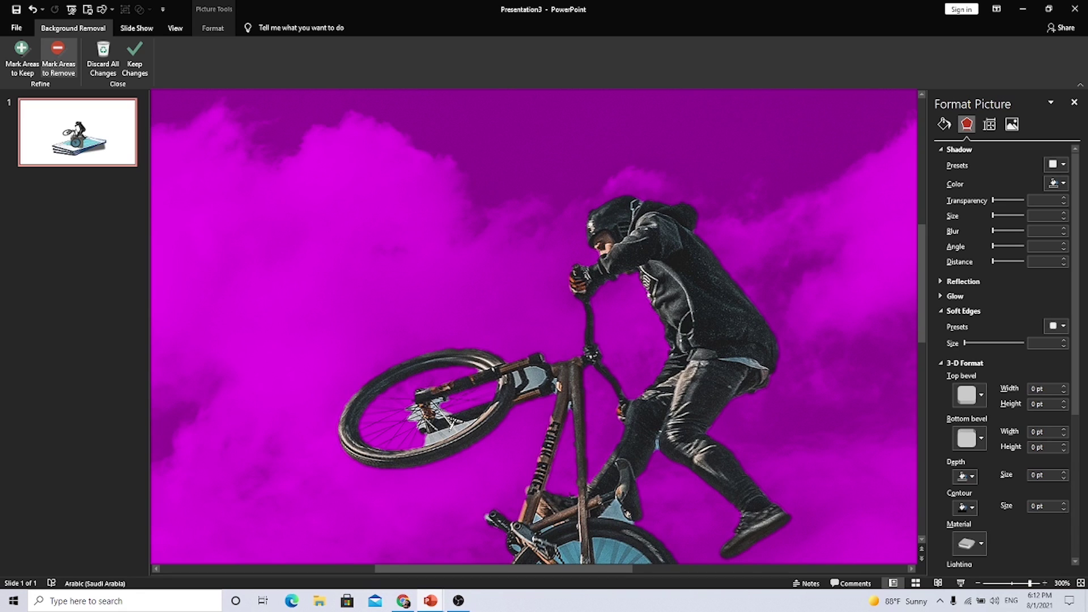
{"action": "left_click", "coordinate": [444, 433]}
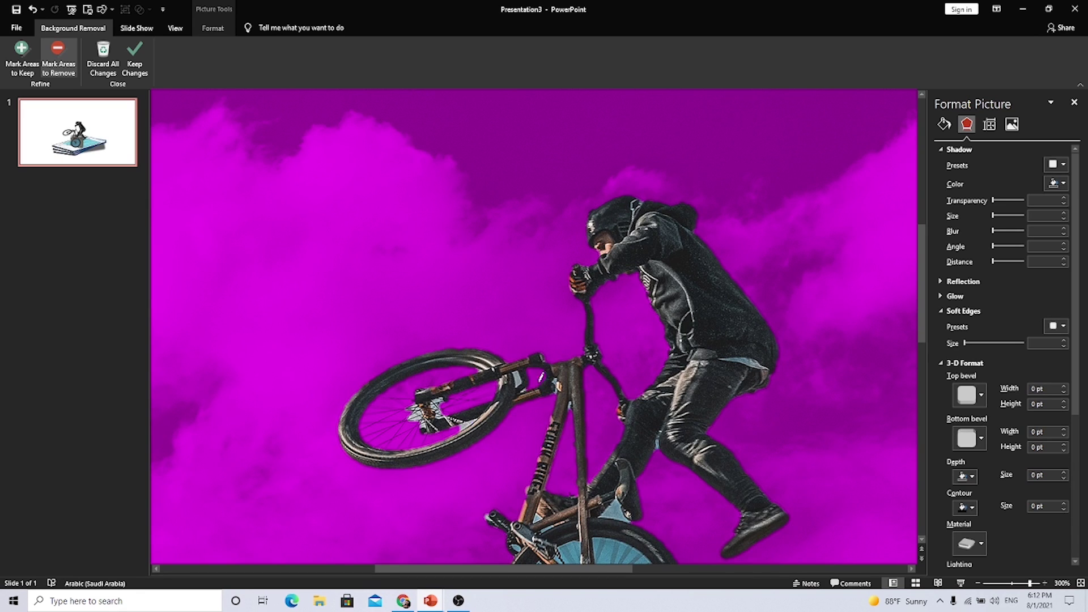
{"action": "scroll", "coordinate": [506, 446], "scroll_direction": "down", "scroll_amount": 2}
{"action": "scroll", "coordinate": [624, 385], "scroll_direction": "down", "scroll_amount": 1}
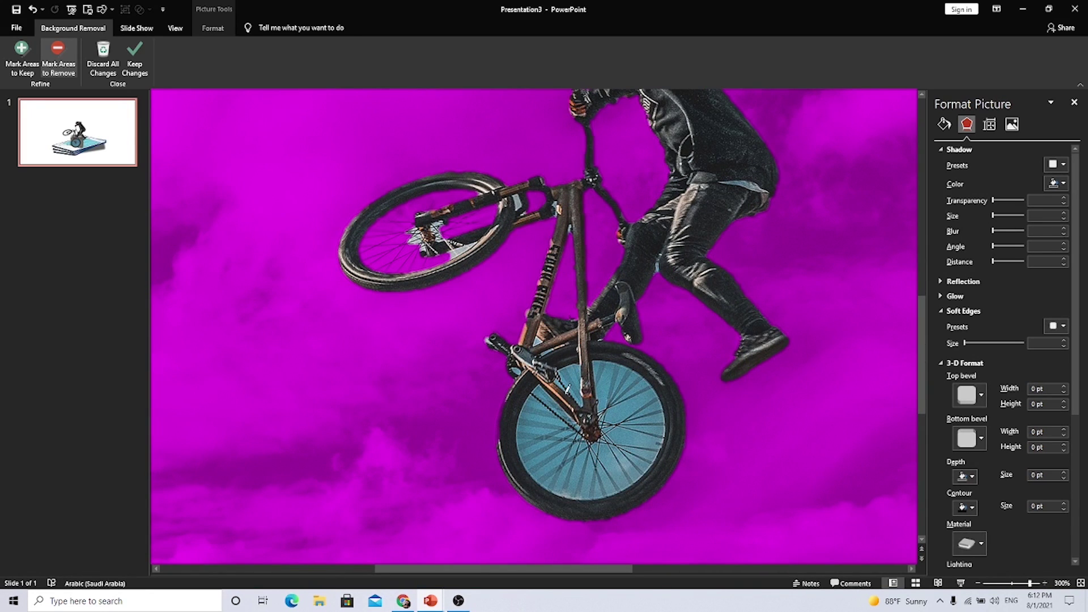
{"action": "left_click", "coordinate": [570, 380]}
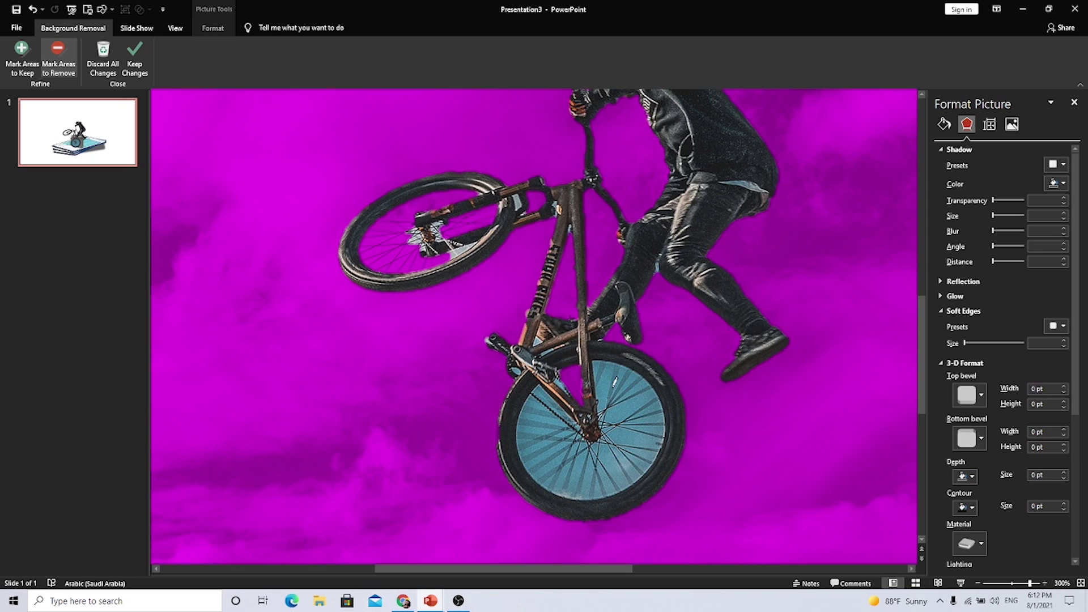
{"action": "left_click_drag", "start_coordinate": [625, 421], "coordinate": [609, 385]}
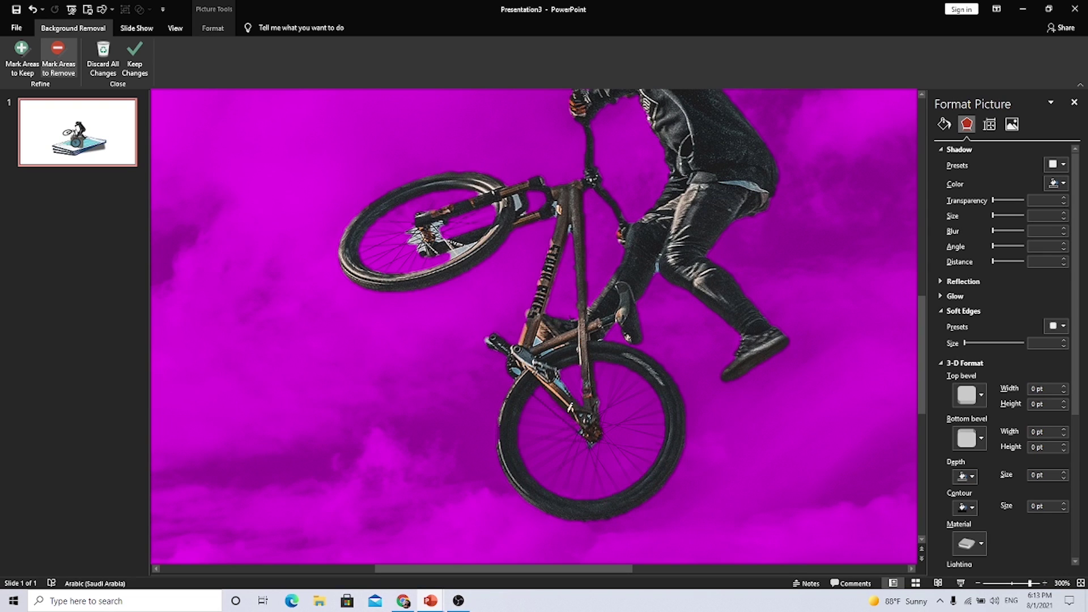
{"action": "scroll", "coordinate": [526, 457], "scroll_direction": "up", "scroll_amount": 2}
{"action": "scroll", "coordinate": [453, 397], "scroll_direction": "down", "scroll_amount": 2}
{"action": "left_click", "coordinate": [136, 68]}
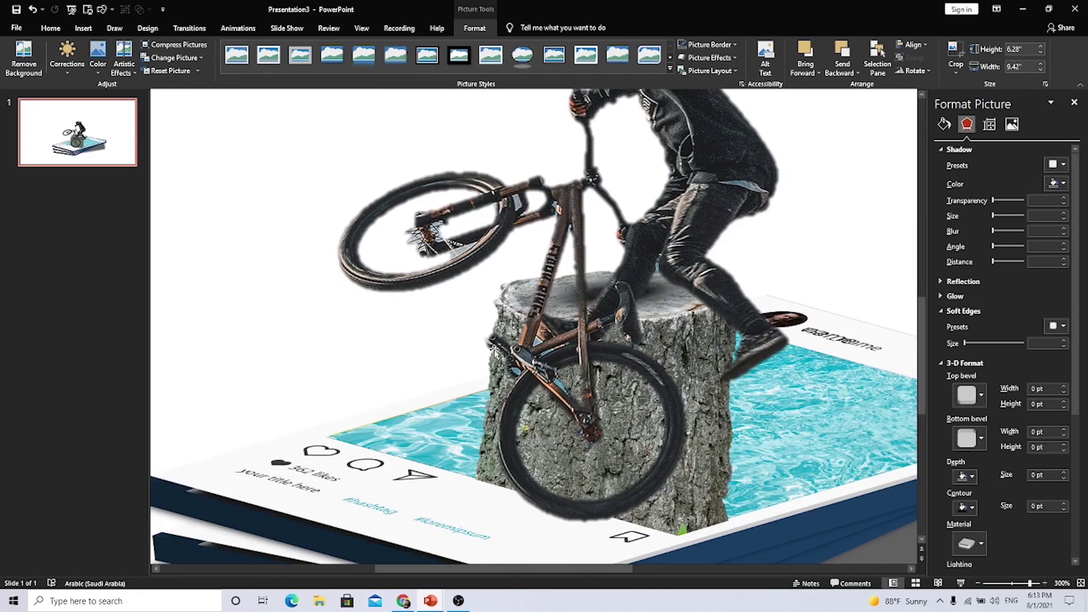
Crop the rider picture to 4.17" by 3.13" and rest its rear wheel on the stump.
{"action": "scroll", "coordinate": [494, 350], "scroll_direction": "down", "scroll_amount": 5}
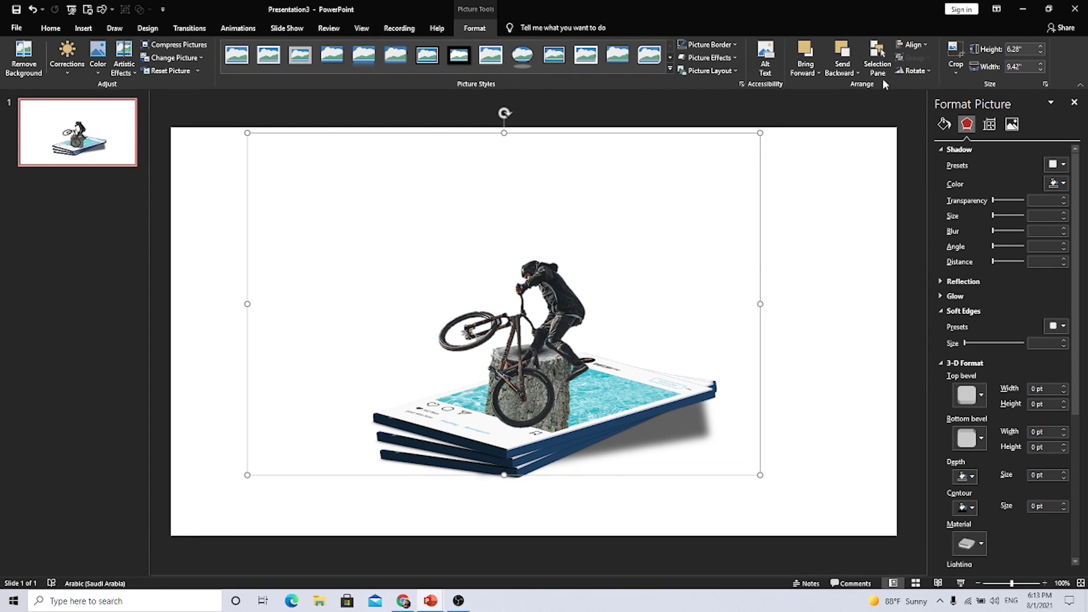
{"action": "left_click", "coordinate": [955, 54]}
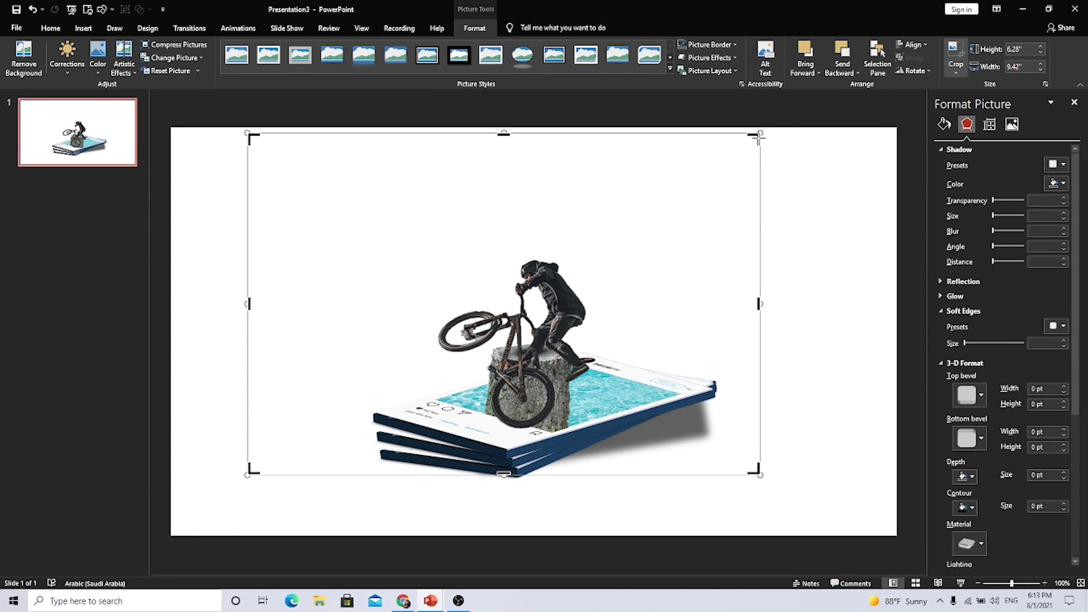
{"action": "left_click_drag", "start_coordinate": [760, 136], "coordinate": [597, 243]}
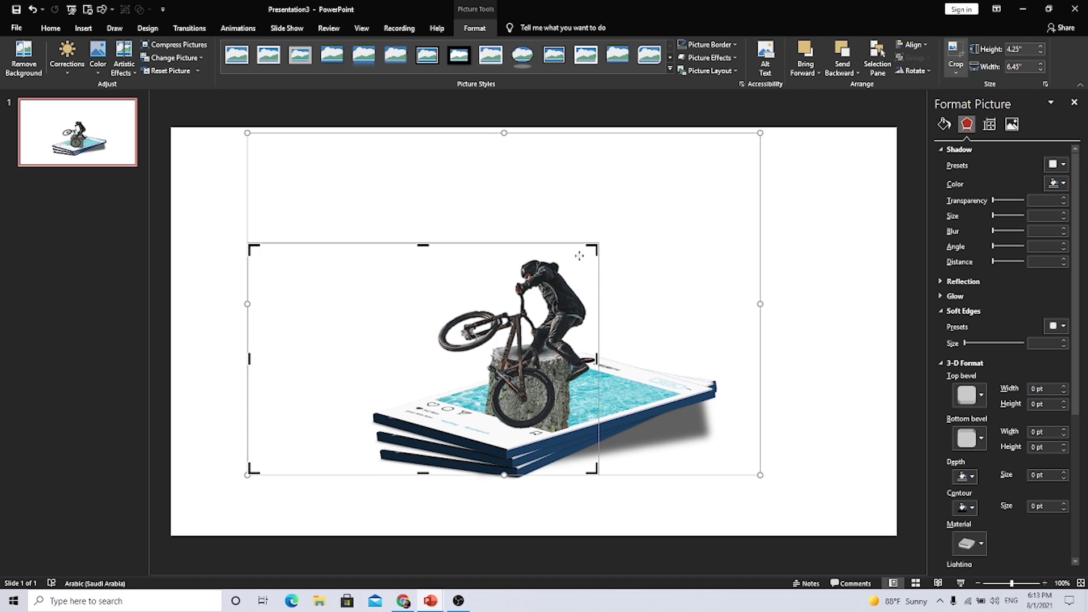
{"action": "left_click_drag", "start_coordinate": [249, 246], "coordinate": [429, 250]}
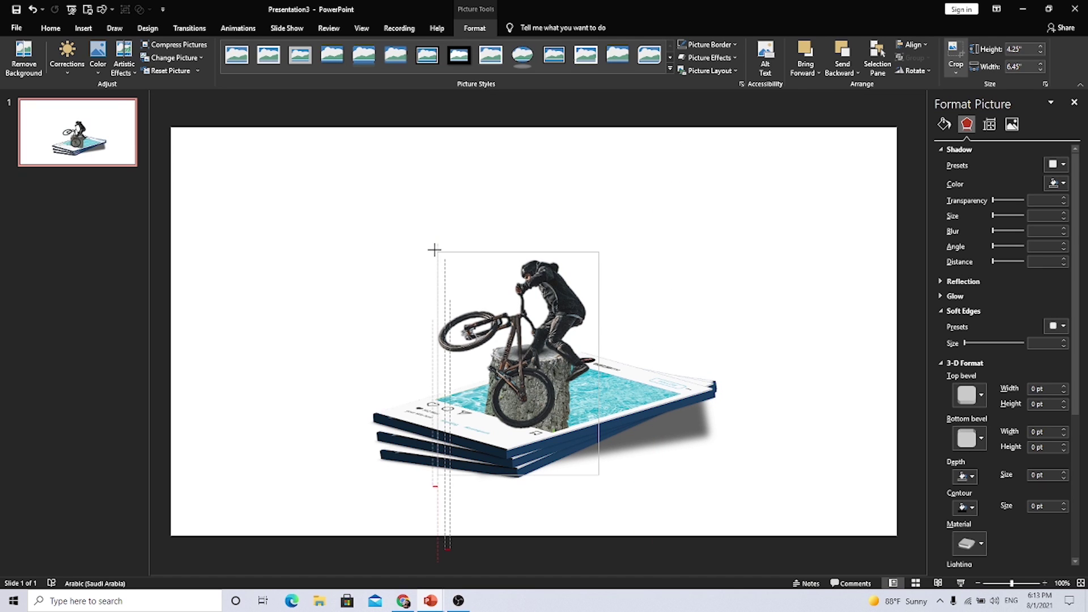
{"action": "left_click", "coordinate": [235, 272]}
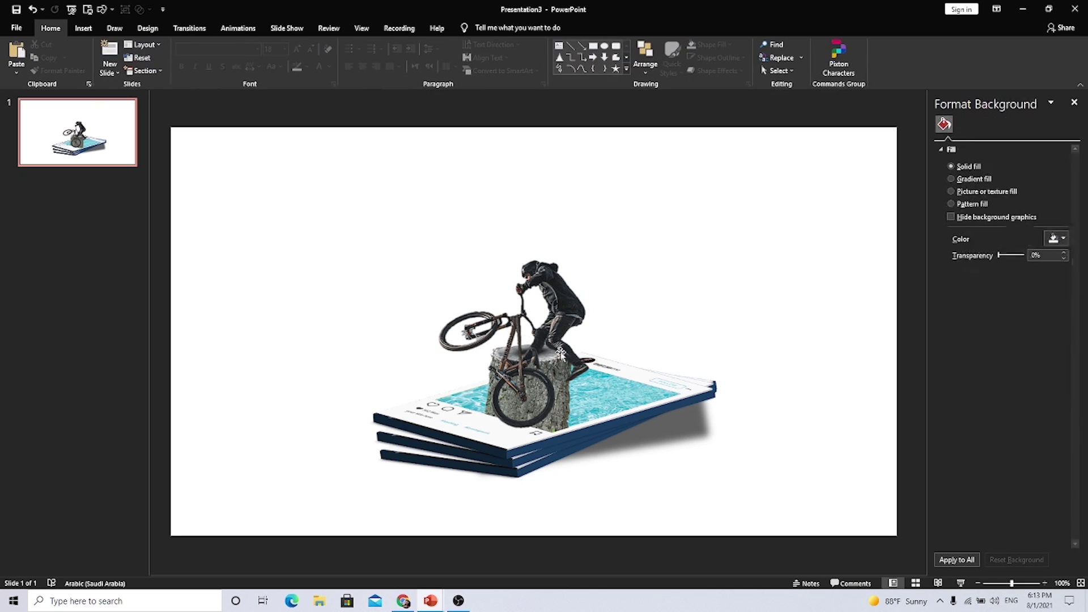
{"action": "left_click", "coordinate": [564, 296]}
{"action": "mouse_move", "coordinate": [565, 295]}
{"action": "left_mouse_down"}
{"action": "mouse_move", "coordinate": [584, 247]}
{"action": "mouse_move", "coordinate": [579, 218]}
{"action": "left_mouse_up"}
{"action": "scroll", "coordinate": [609, 299], "scroll_direction": "down", "scroll_amount": 2, "text": "ctrl"}
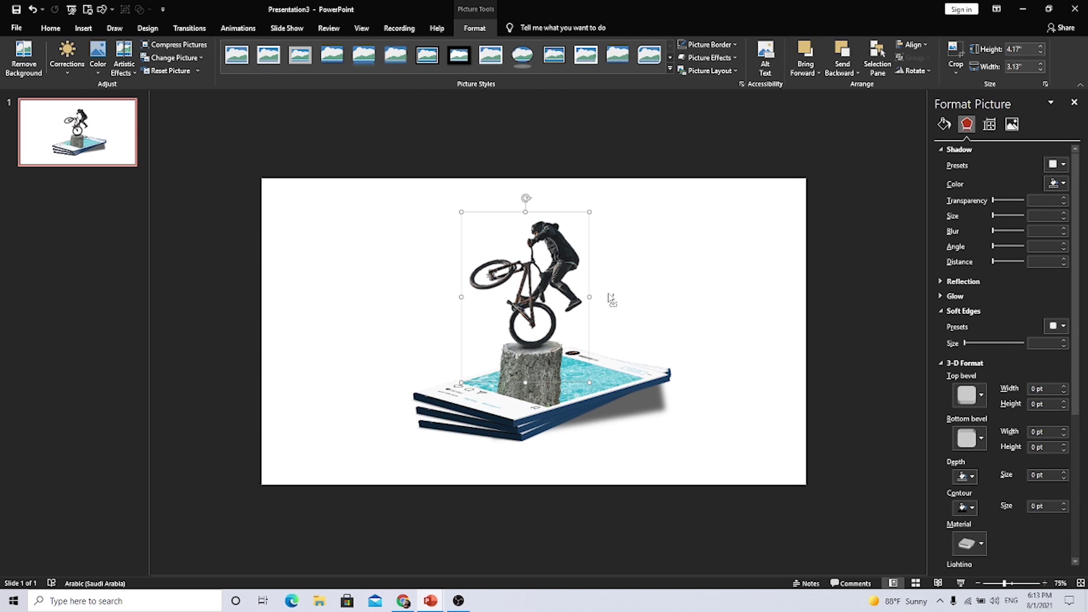
Give the slide background a gradient fill using a green preset gradient.
{"action": "left_click", "coordinate": [701, 309]}
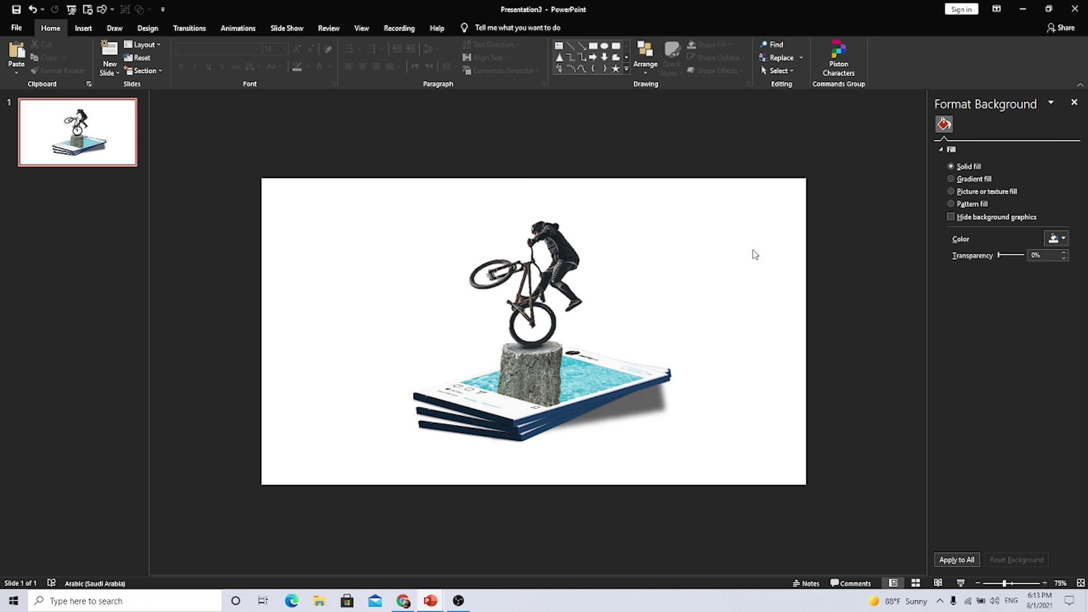
{"action": "left_click", "coordinate": [970, 180]}
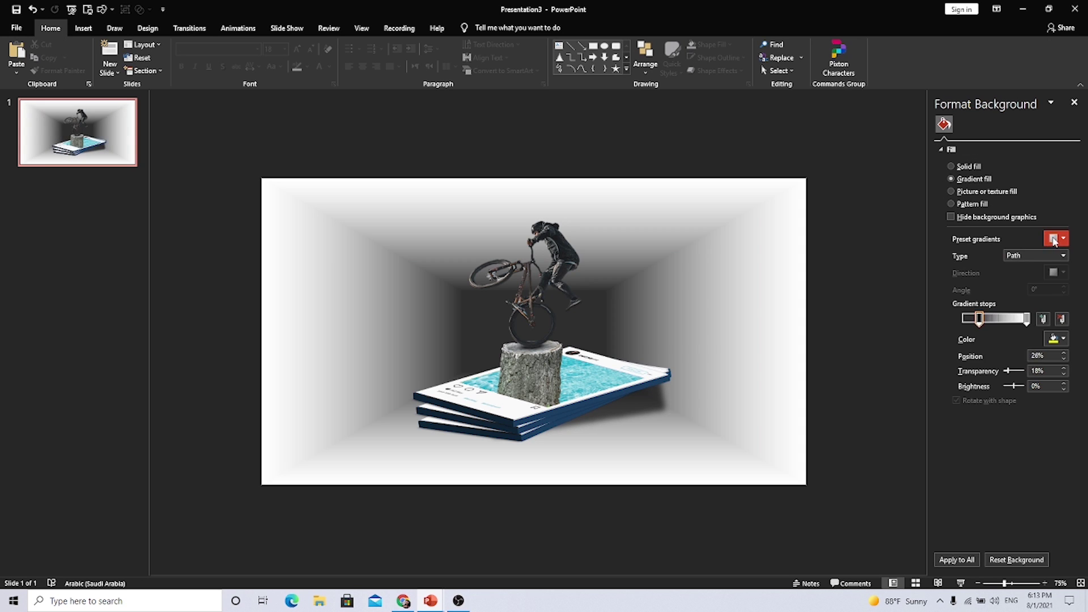
{"action": "left_click", "coordinate": [1055, 238]}
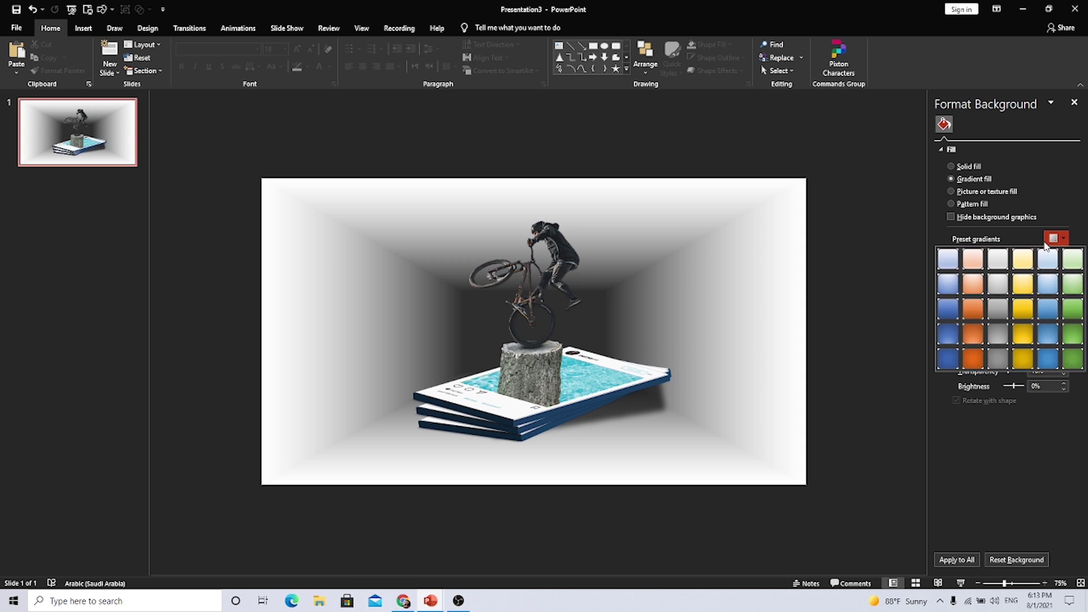
{"action": "left_click", "coordinate": [1072, 358]}
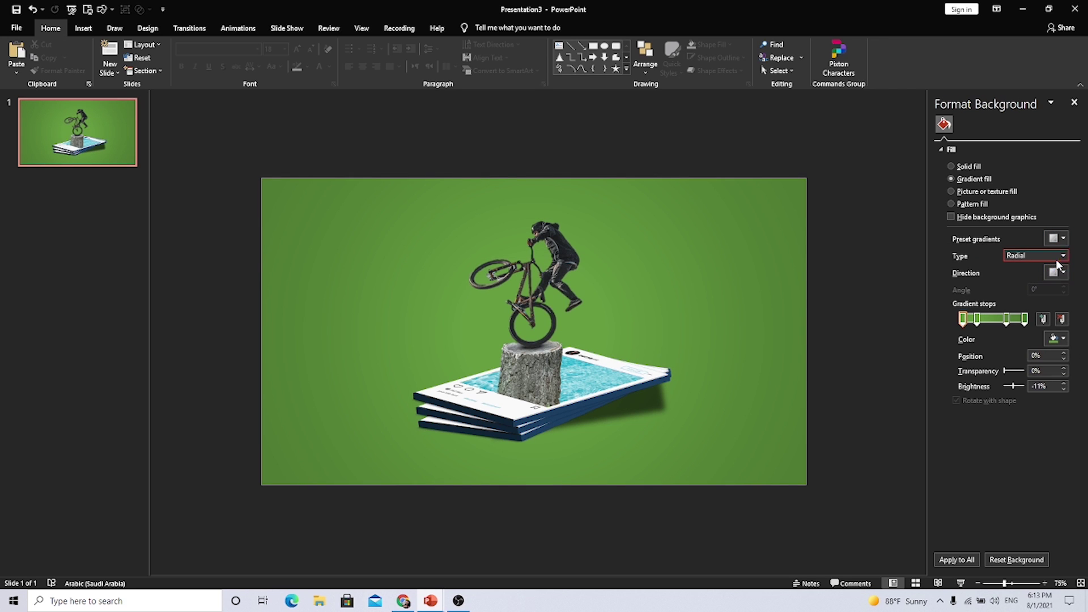
{"action": "left_click", "coordinate": [1055, 273]}
{"action": "left_click", "coordinate": [1054, 255]}
Switch to a lighter green preset with a Radial gradient radiating From Center.
{"action": "left_click", "coordinate": [1054, 255]}
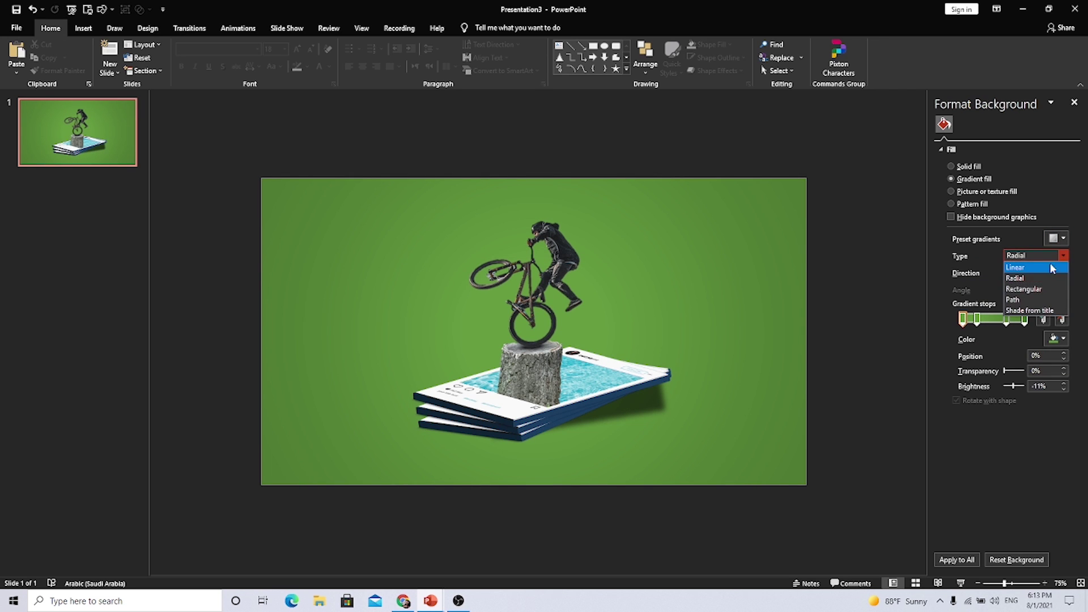
{"action": "left_click", "coordinate": [1052, 268]}
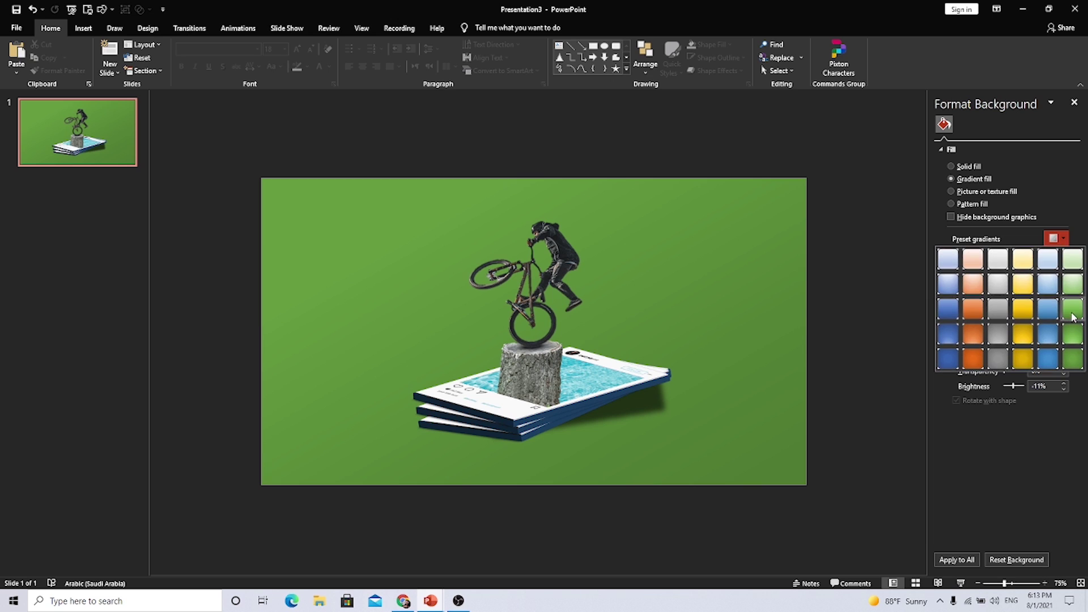
{"action": "left_click", "coordinate": [1072, 308]}
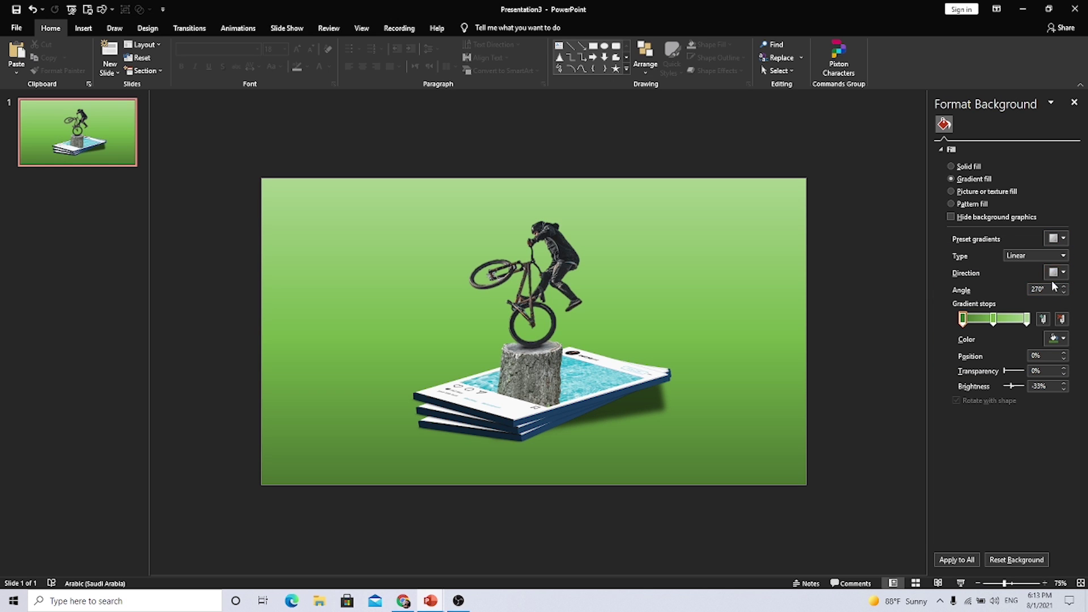
{"action": "left_click", "coordinate": [1063, 256]}
{"action": "left_click", "coordinate": [1028, 282]}
{"action": "left_click", "coordinate": [1025, 255]}
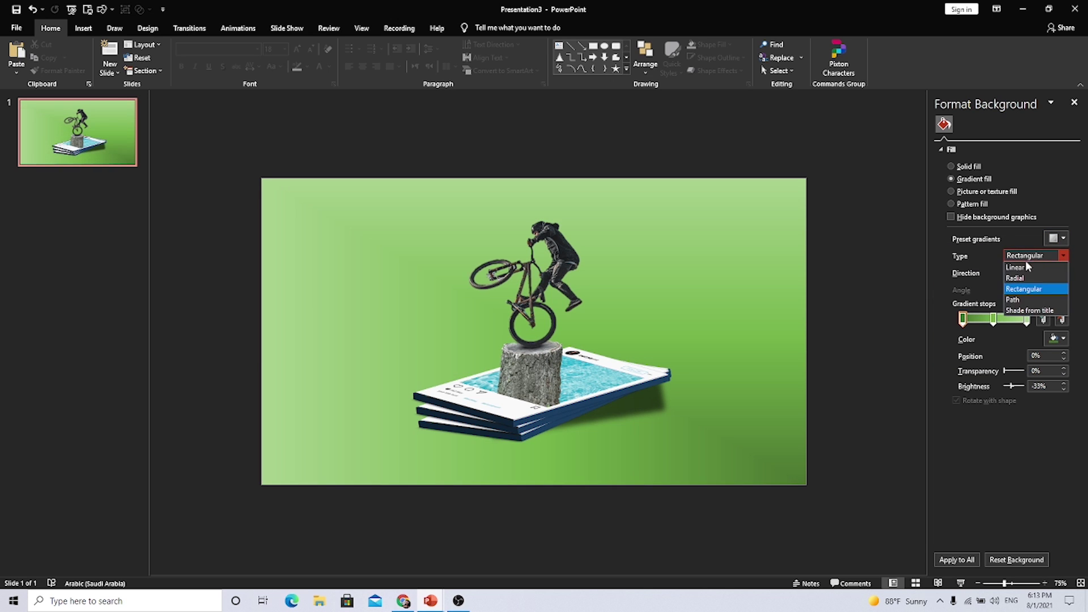
{"action": "left_click", "coordinate": [1021, 275]}
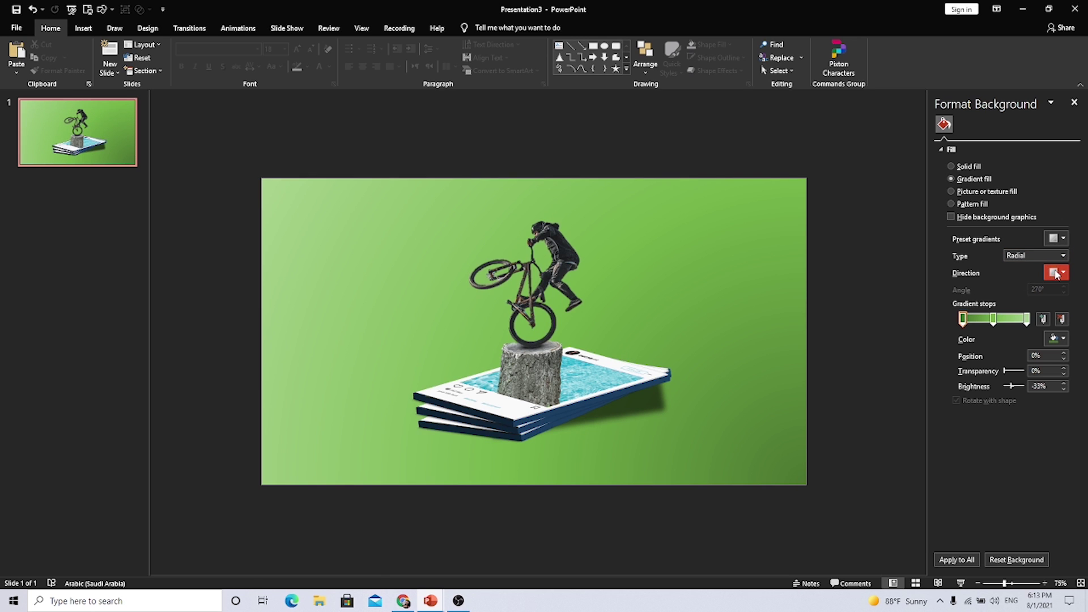
{"action": "left_click", "coordinate": [1063, 273]}
{"action": "left_click", "coordinate": [1023, 296]}
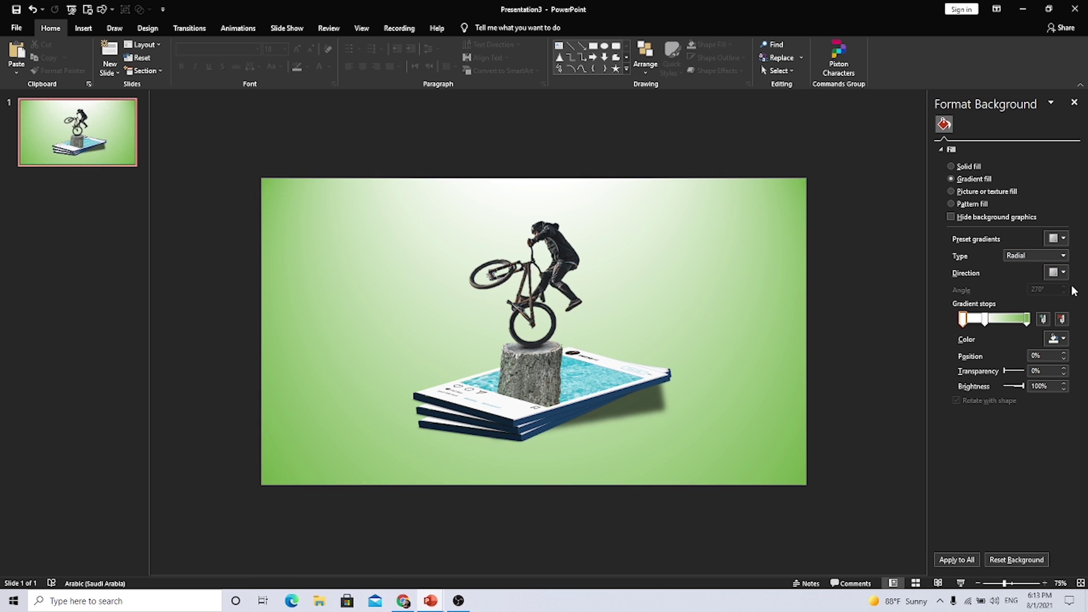
Keep the Radial type and apply a darker green radial preset to the background.
{"action": "left_click", "coordinate": [1053, 274]}
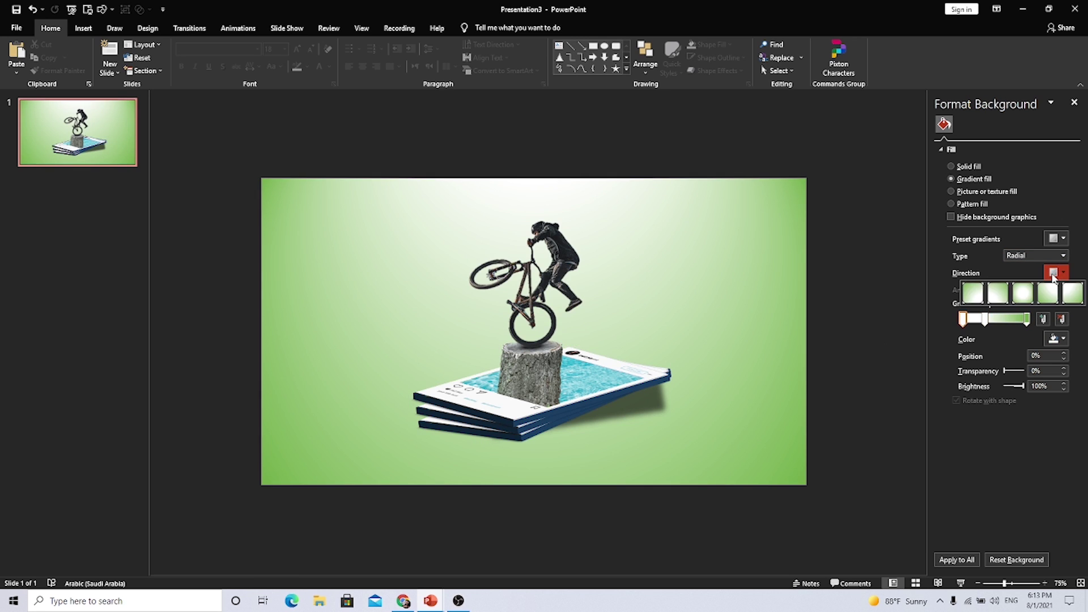
{"action": "left_click", "coordinate": [1053, 274]}
{"action": "left_click", "coordinate": [1047, 256]}
{"action": "left_click", "coordinate": [1048, 256]}
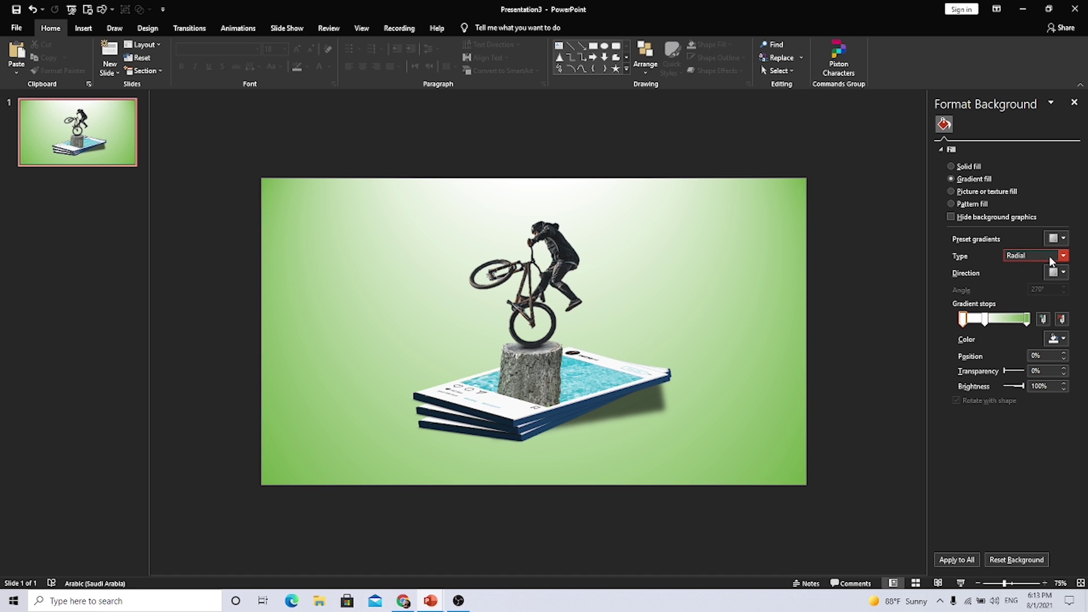
{"action": "left_click", "coordinate": [1060, 239]}
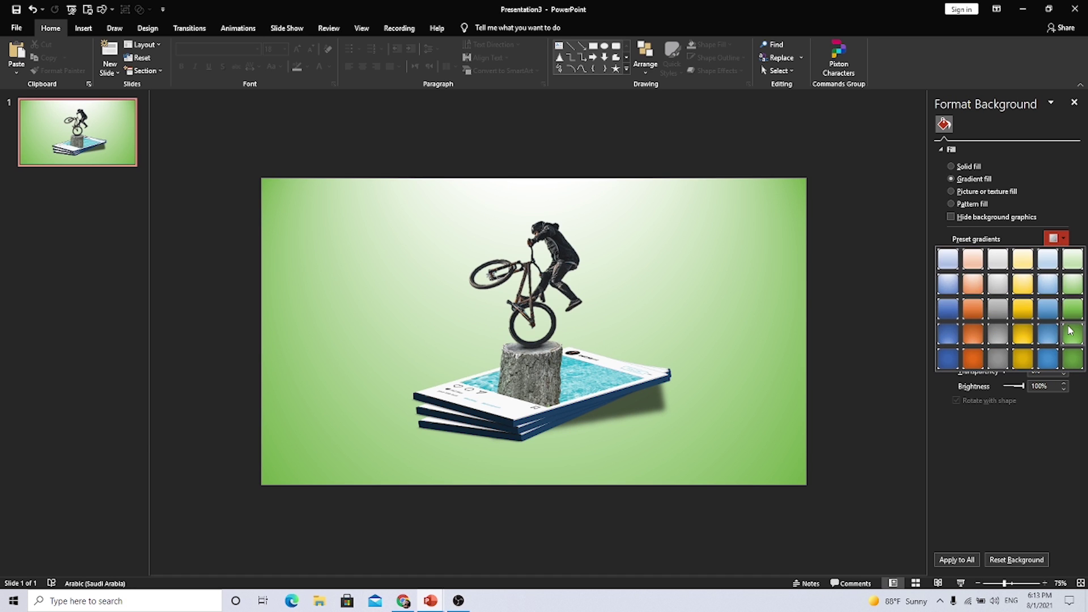
{"action": "left_click", "coordinate": [1068, 331]}
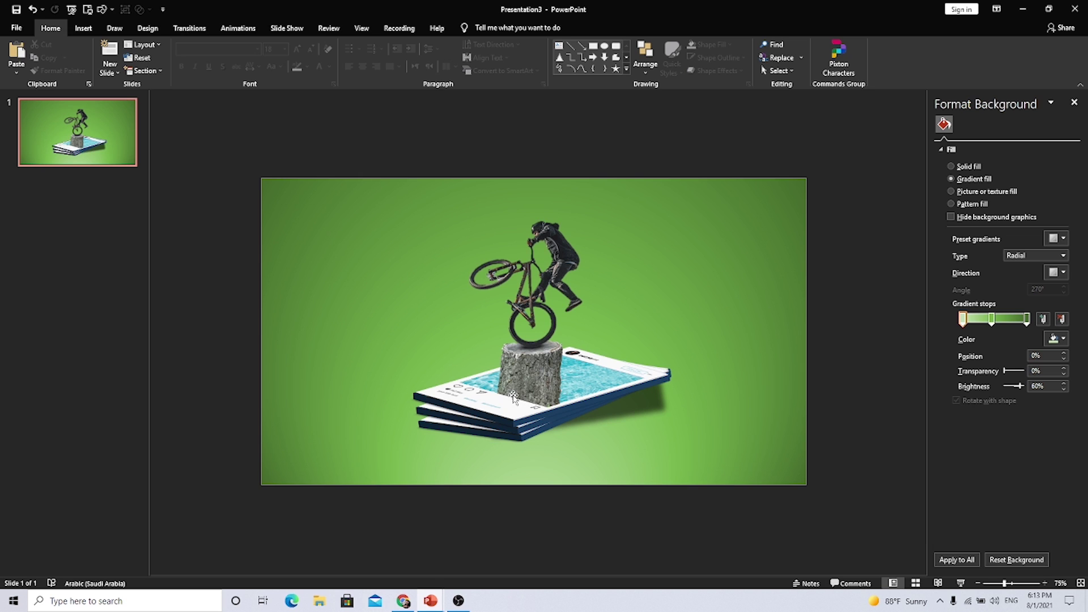
{"action": "scroll", "coordinate": [515, 399], "scroll_direction": "up", "scroll_amount": 3}
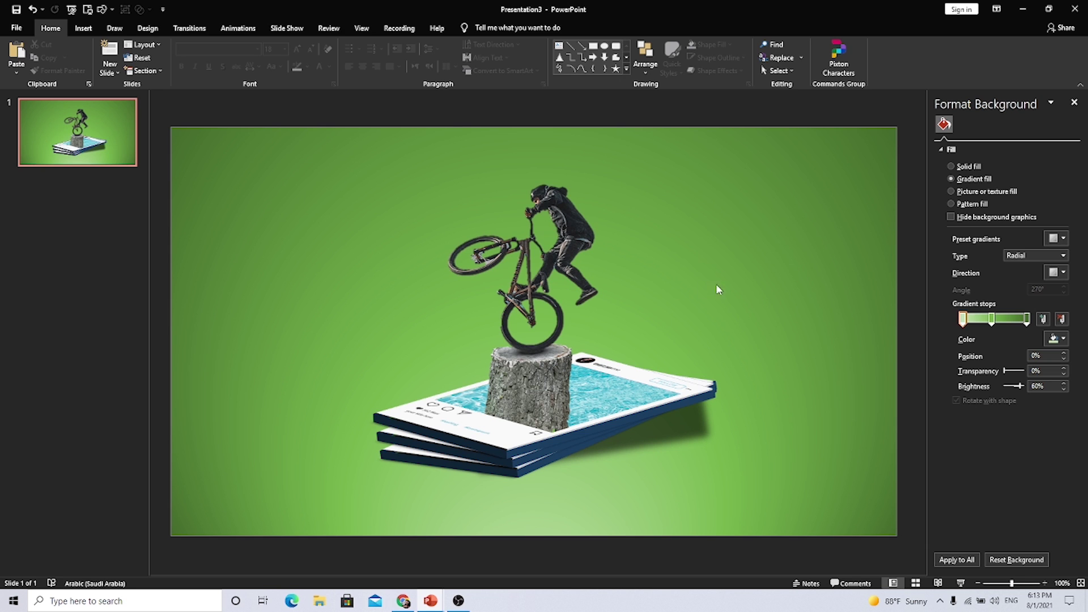
Enlarge the rider picture from its top-left corner and move it back over the stump.
{"action": "left_click", "coordinate": [570, 252]}
{"action": "left_click_drag", "start_coordinate": [589, 254], "coordinate": [569, 254]}
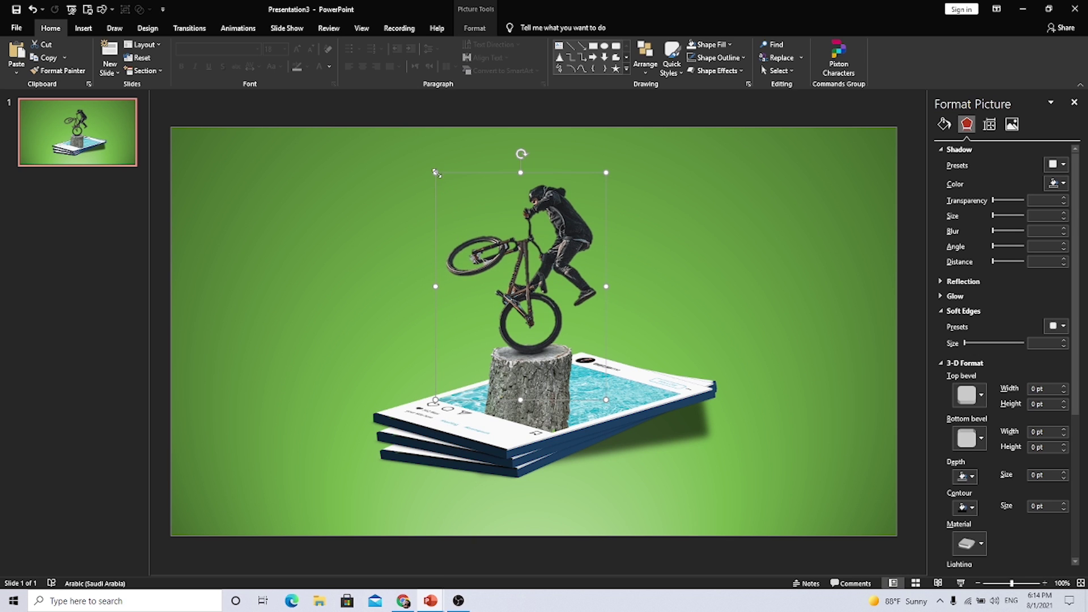
{"action": "left_click_drag", "start_coordinate": [435, 171], "coordinate": [413, 143]}
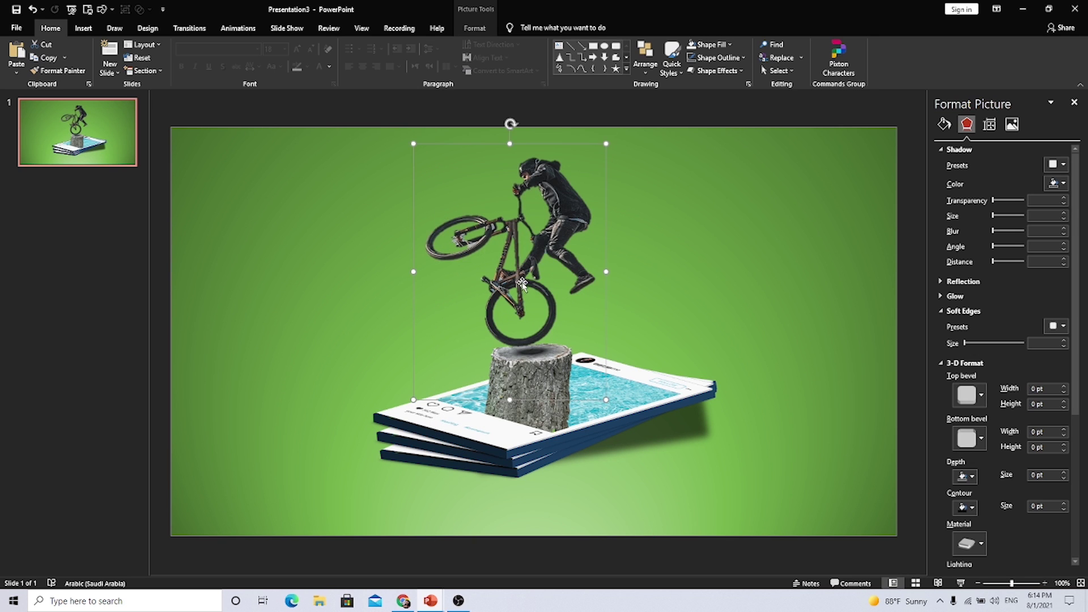
{"action": "left_click_drag", "start_coordinate": [522, 285], "coordinate": [532, 290]}
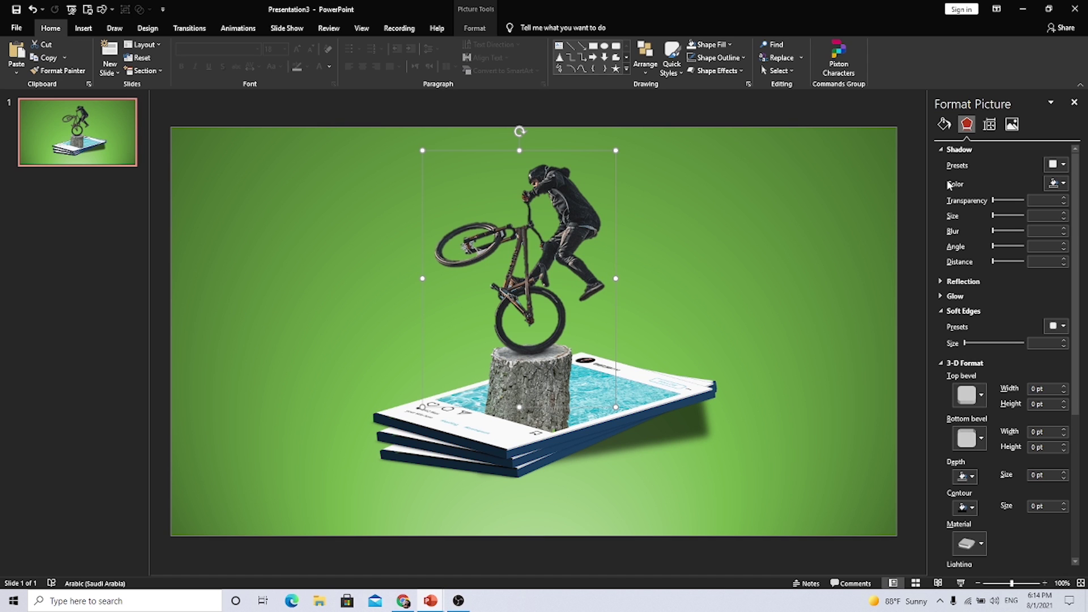
{"action": "left_click", "coordinate": [963, 150]}
Give the rider a Perspective shadow: 55% transparency, 97% size, 26 pt blur, 73 pt distance.
{"action": "left_click", "coordinate": [1055, 164]}
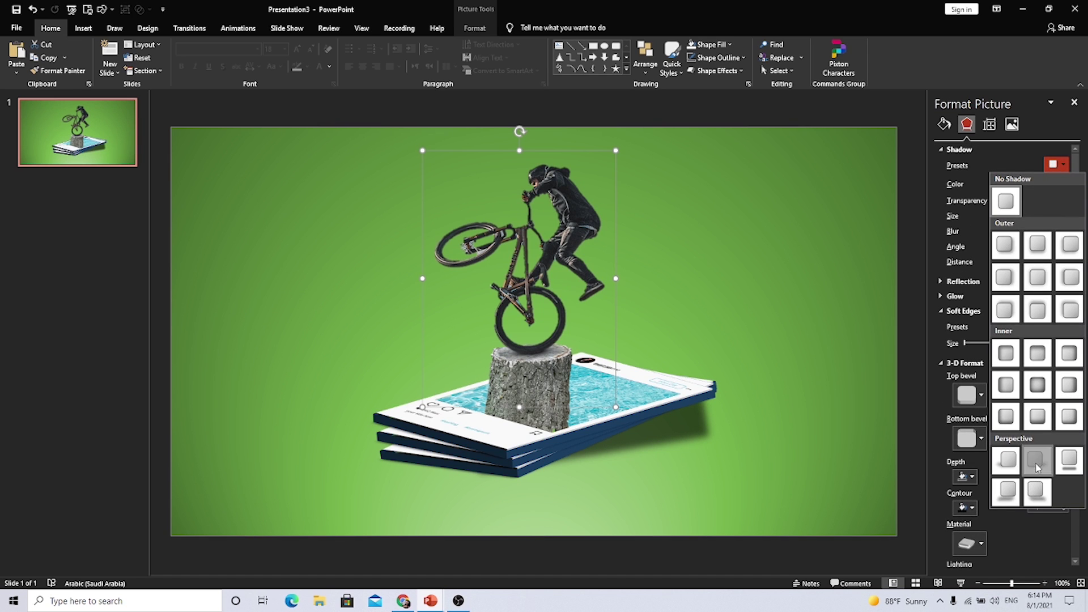
{"action": "left_click", "coordinate": [1035, 496]}
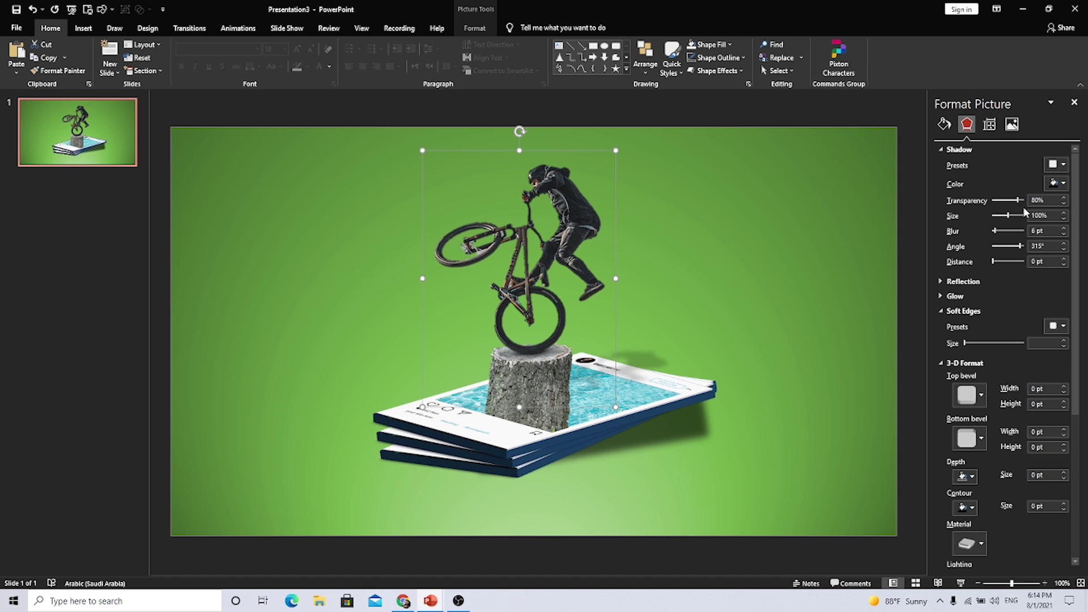
{"action": "mouse_move", "coordinate": [1018, 201]}
{"action": "left_mouse_down"}
{"action": "mouse_move", "coordinate": [1006, 201]}
{"action": "mouse_move", "coordinate": [1003, 235]}
{"action": "left_mouse_up"}
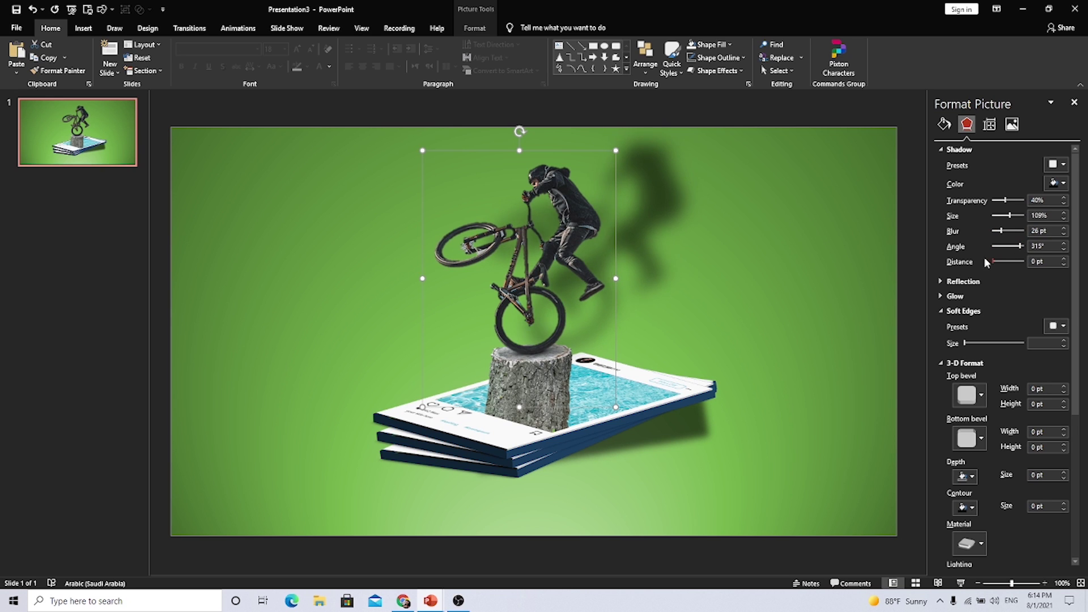
{"action": "left_click_drag", "start_coordinate": [992, 261], "coordinate": [1007, 261]}
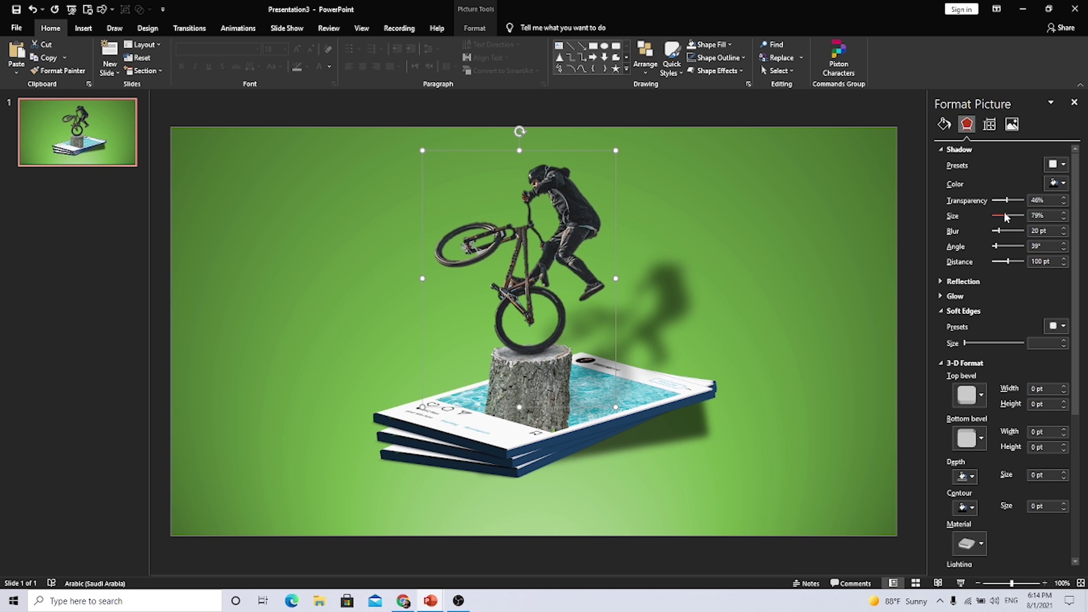
{"action": "left_click_drag", "start_coordinate": [1004, 217], "coordinate": [1008, 216]}
{"action": "left_click_drag", "start_coordinate": [1007, 259], "coordinate": [1003, 263]}
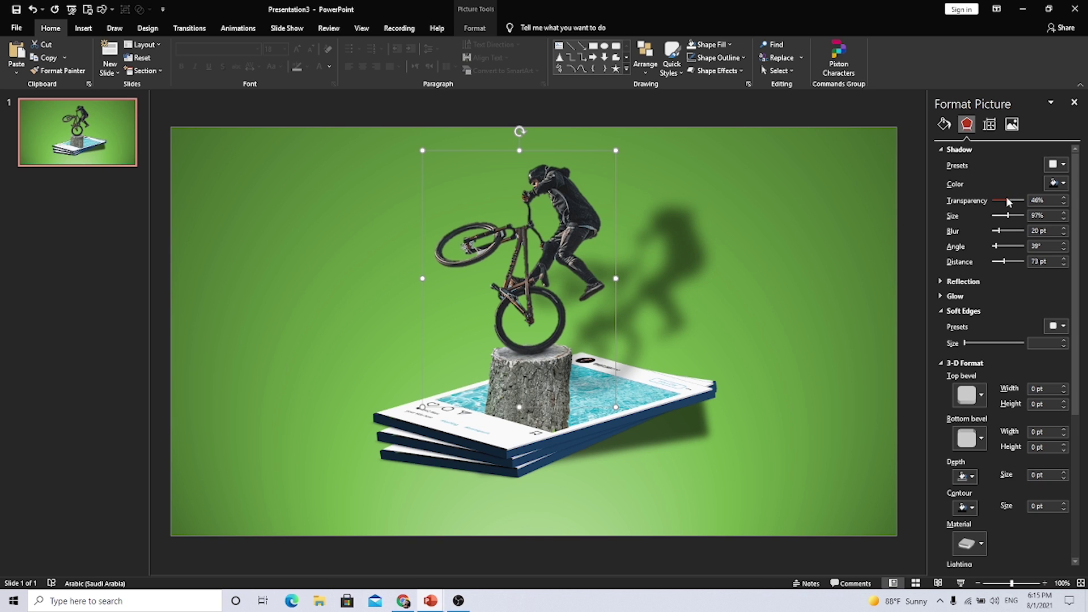
{"action": "left_click_drag", "start_coordinate": [1007, 201], "coordinate": [1003, 232]}
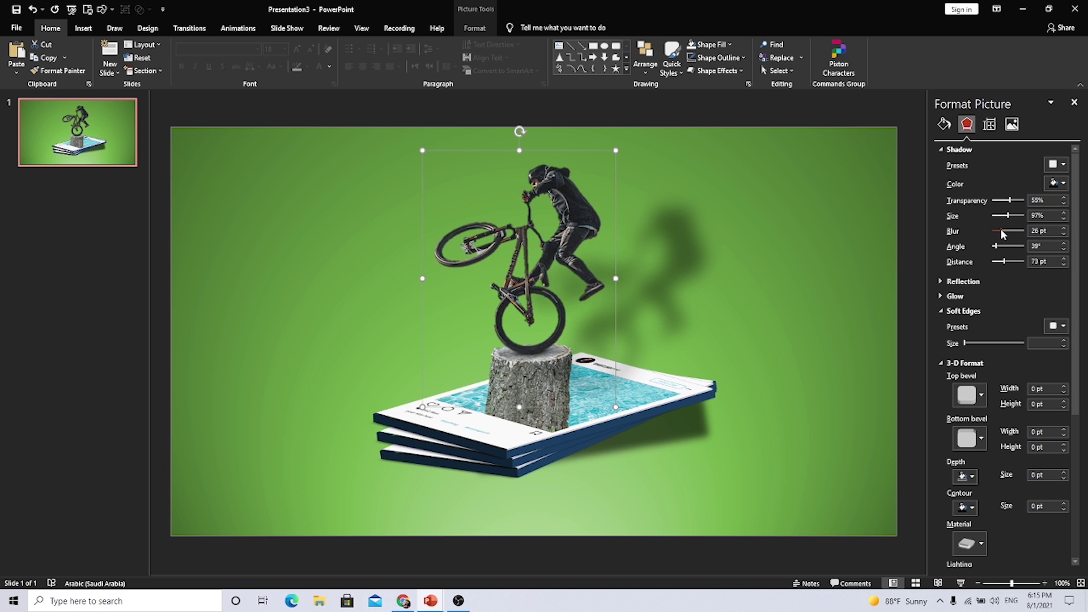
{"action": "left_click", "coordinate": [802, 287]}
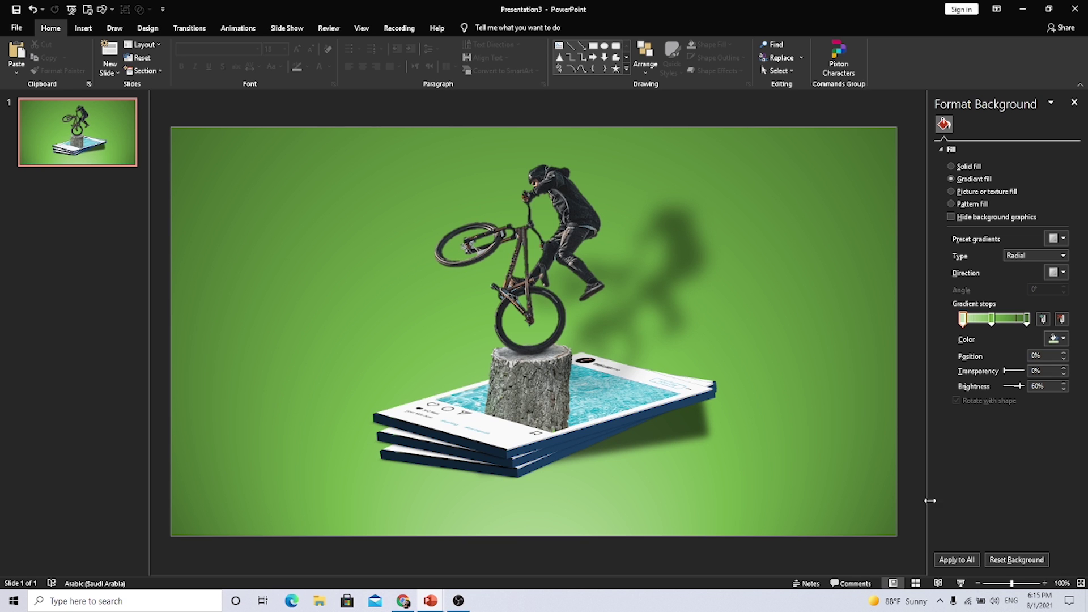
Play the finished mockup slide full screen from the status-bar Slide Show button.
{"action": "left_click", "coordinate": [962, 585]}
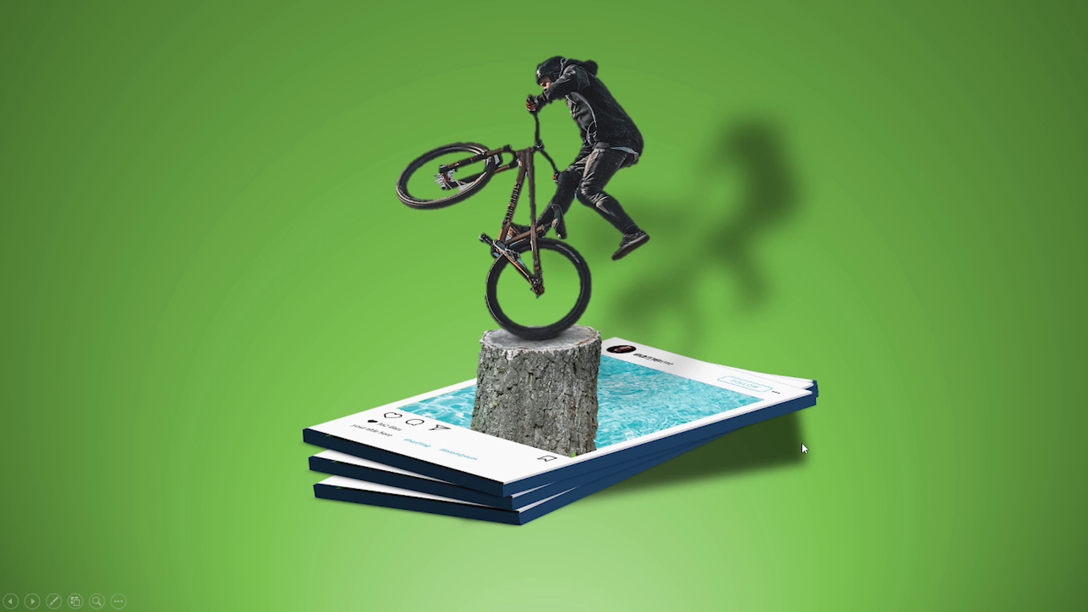